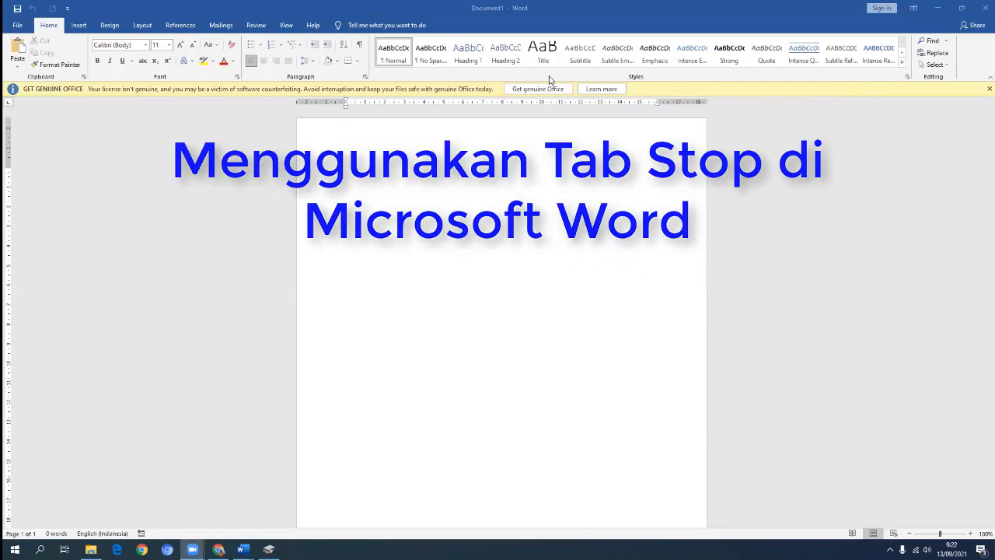
- Examine the available fonts, the font sizes and the settings offered in the Font dialog
left_click(388, 195)
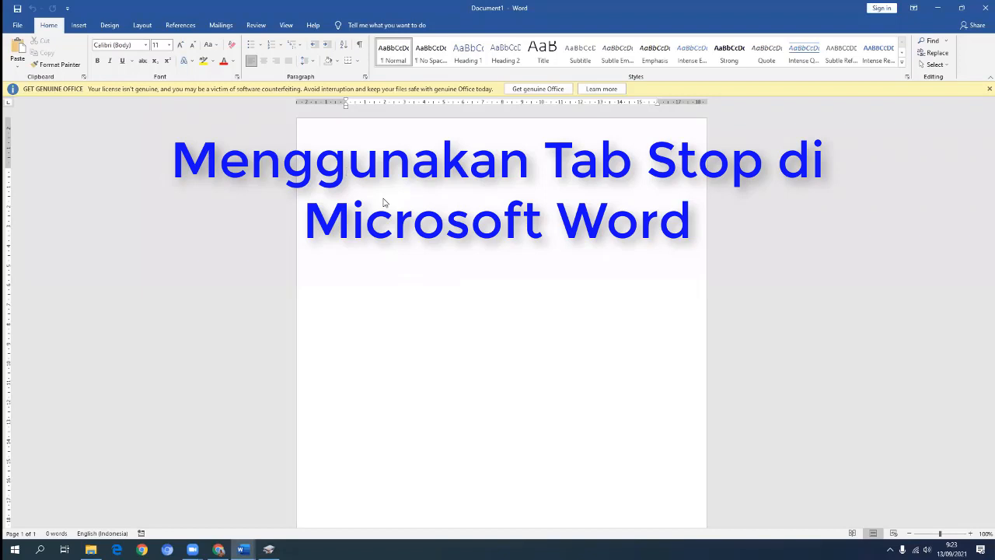
left_click(145, 46)
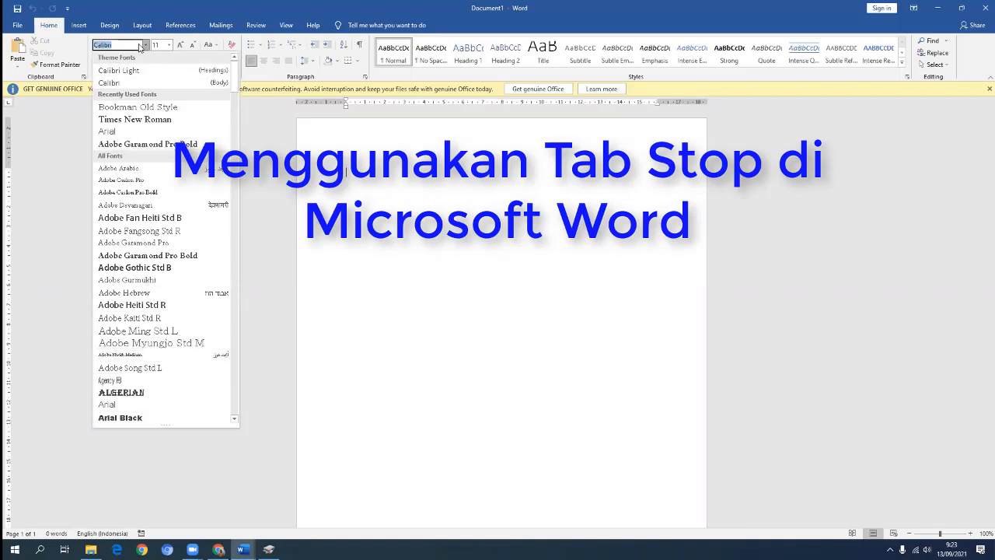
left_click(143, 47)
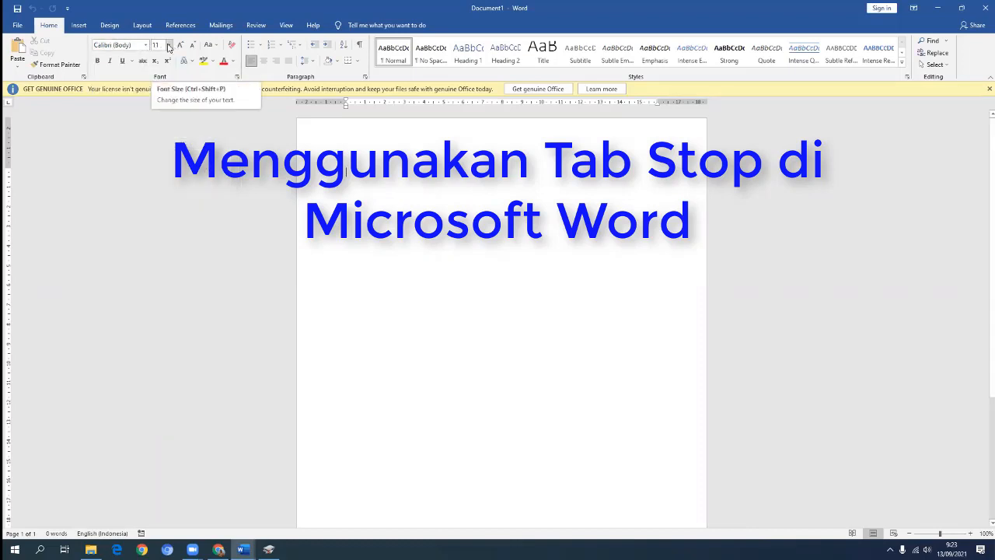
left_click(169, 47)
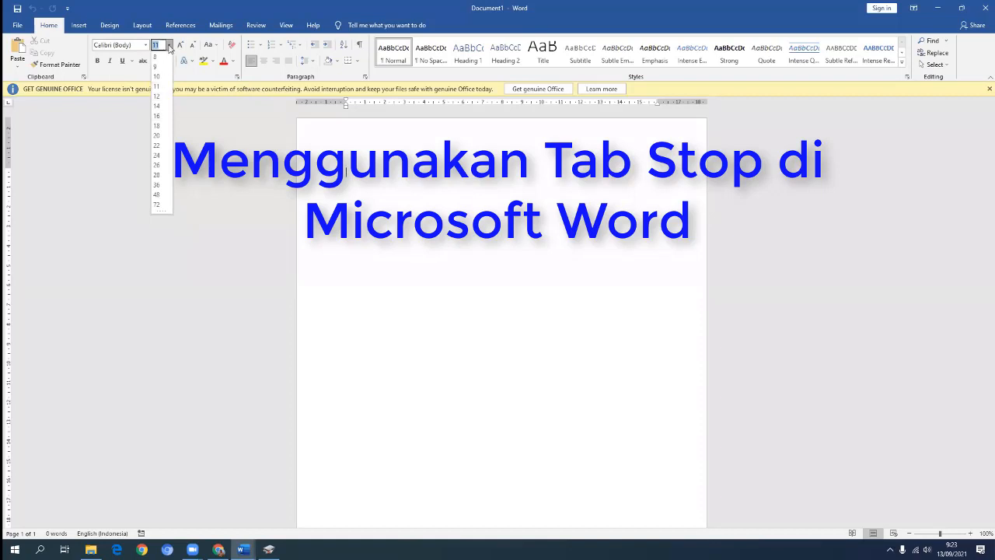
left_click(169, 47)
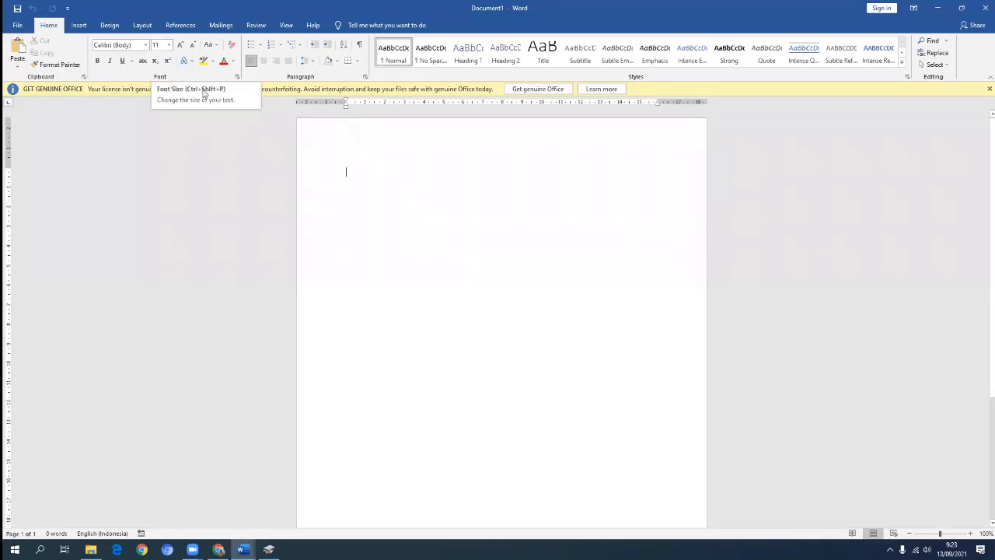
left_click(356, 312)
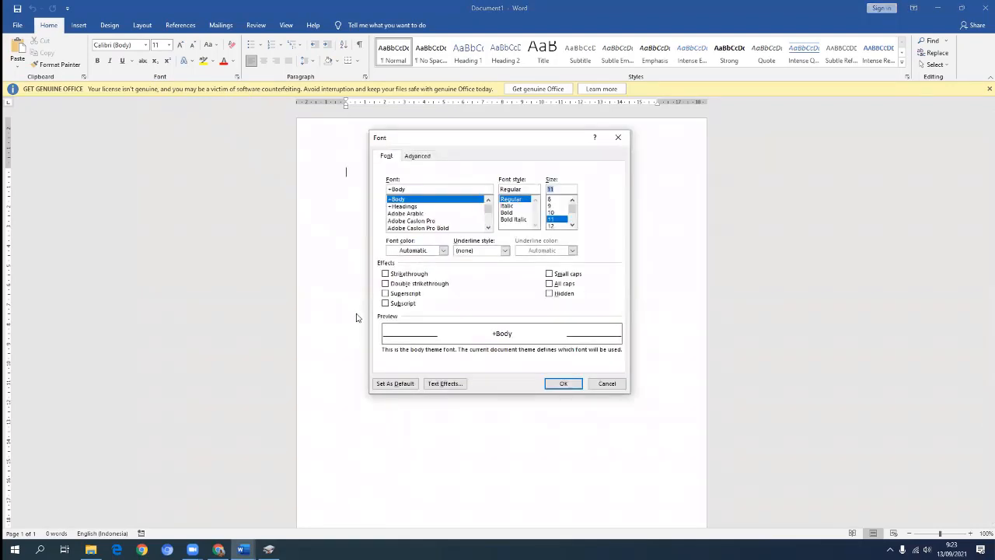
left_click(620, 384)
key("ctrl+d")
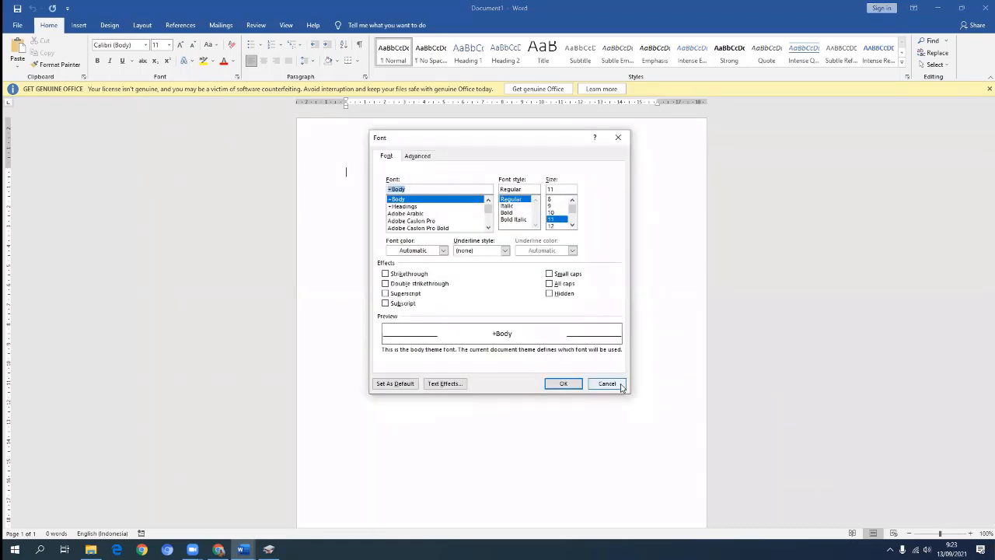
left_click(622, 384)
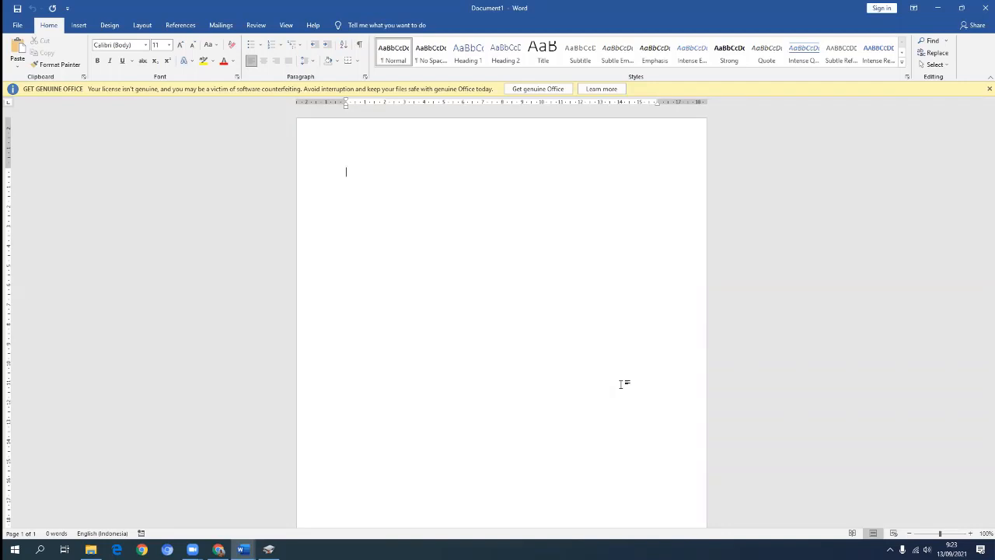
- Enter "Formating Data" as the first line and set its font size to 16
type("Formating Data")
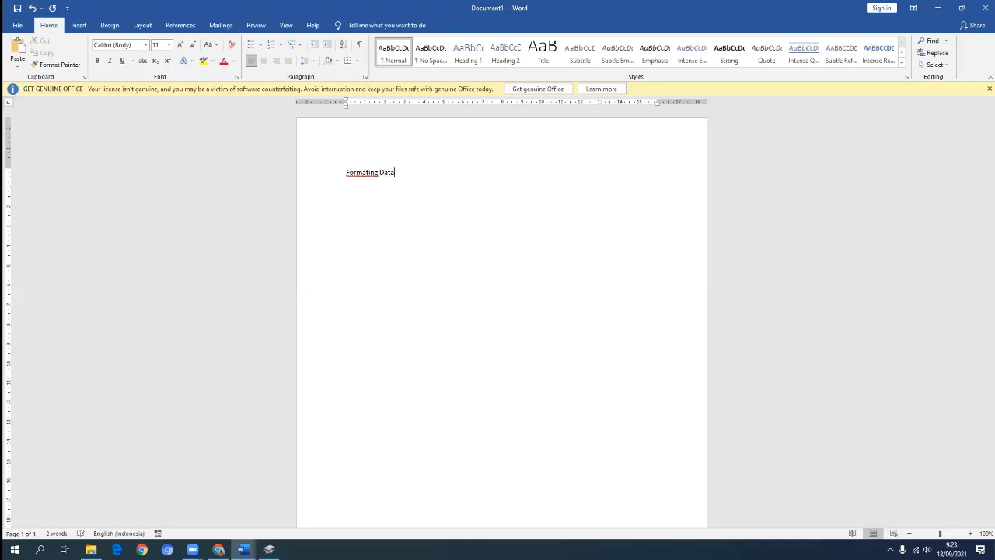
key("Return")
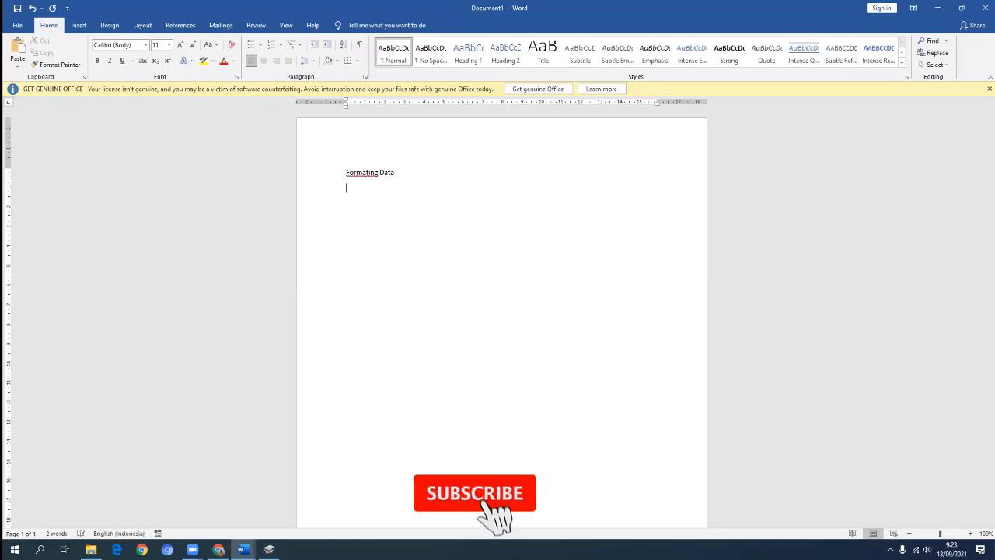
key("ctrl+a")
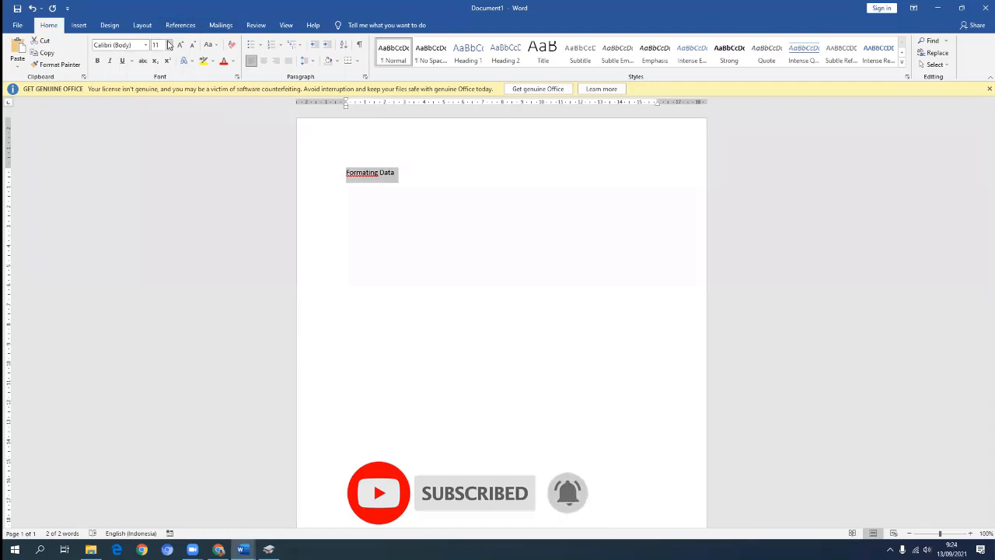
left_click(168, 44)
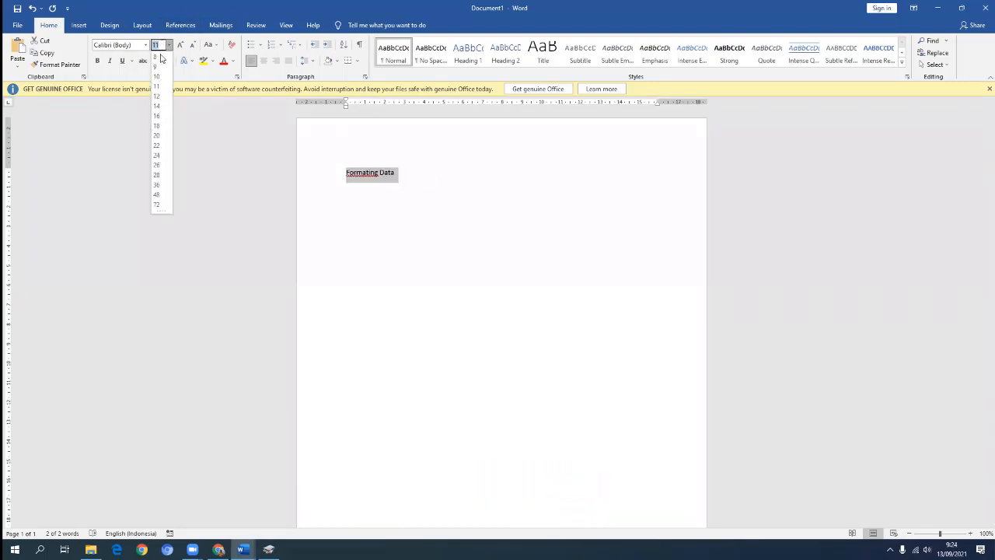
left_click(157, 115)
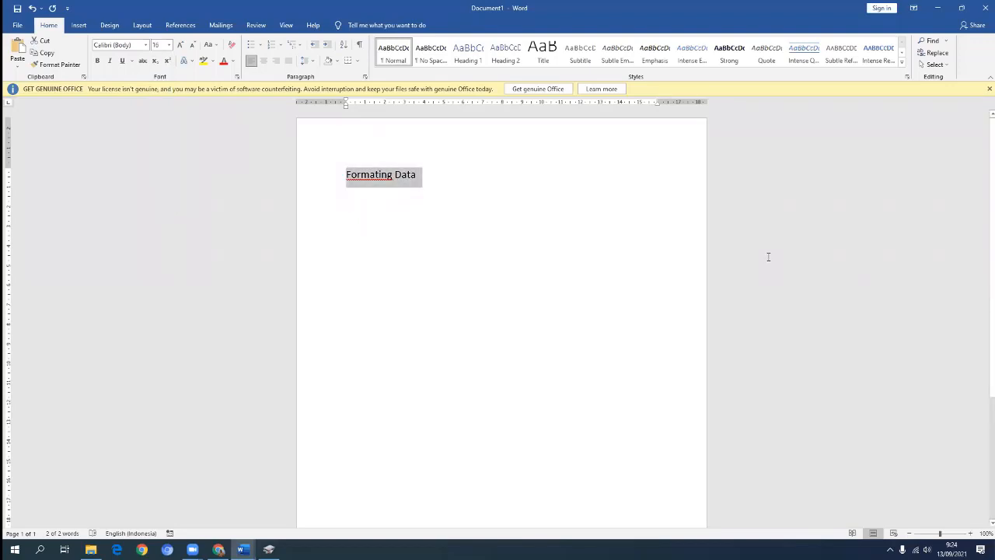
- Try increasing and decreasing the selected text's size in one-point steps, finishing at size 16
key("ctrl+bracketright")
key("ctrl+bracketright")
key("ctrl+bracketright")
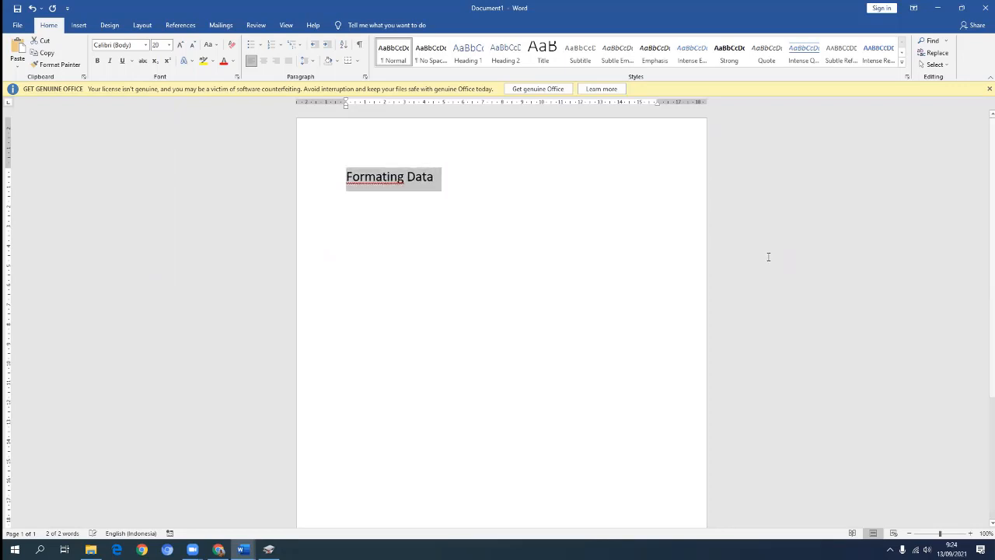
key("ctrl+bracketleft")
key("ctrl+bracketleft")
key("ctrl+bracketright")
key("ctrl+bracketright")
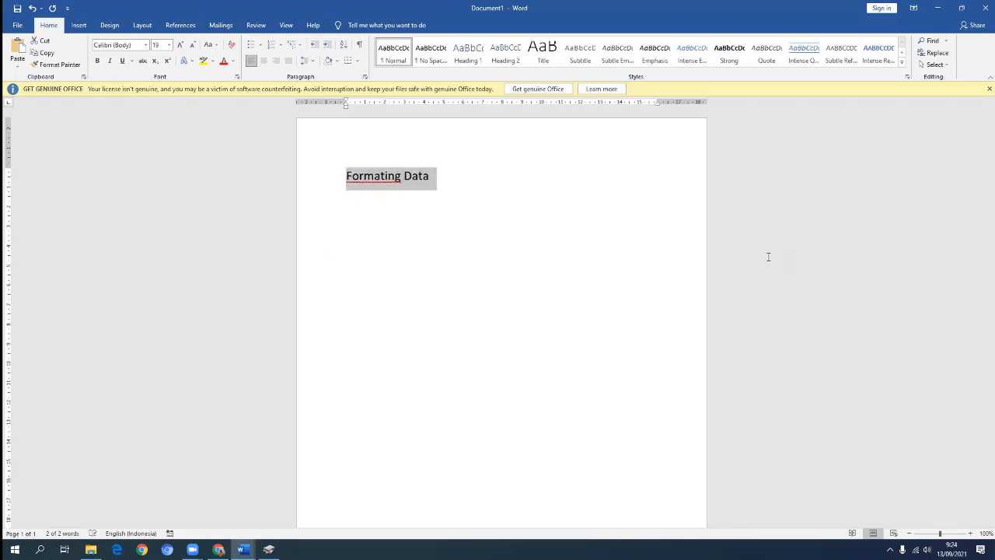
key("ctrl+bracketleft")
key("ctrl+bracketleft")
key("ctrl+bracketright")
key("ctrl+bracketright")
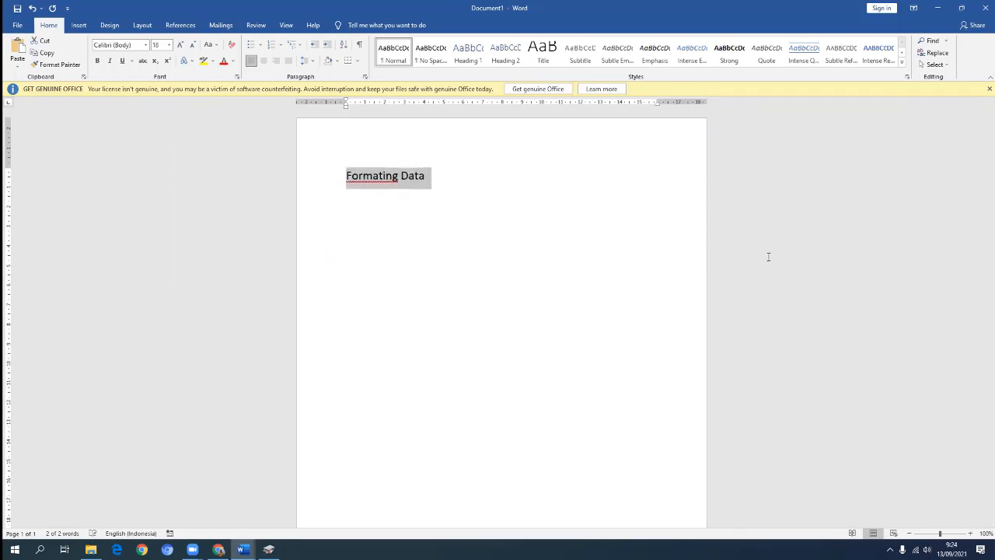
key("ctrl+bracketleft")
key("ctrl+bracketleft")
key("ctrl+bracketright")
key("ctrl+bracketleft")
key("ctrl+bracketleft")
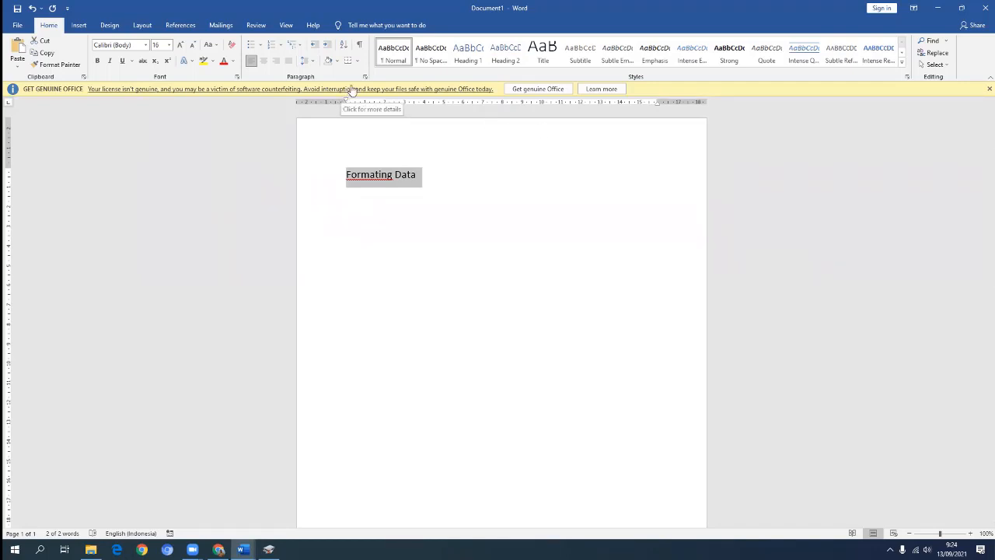
- Review the line spacing presets, try Multiple spacing at 3 in the paragraph settings, and discard the change
left_click(312, 61)
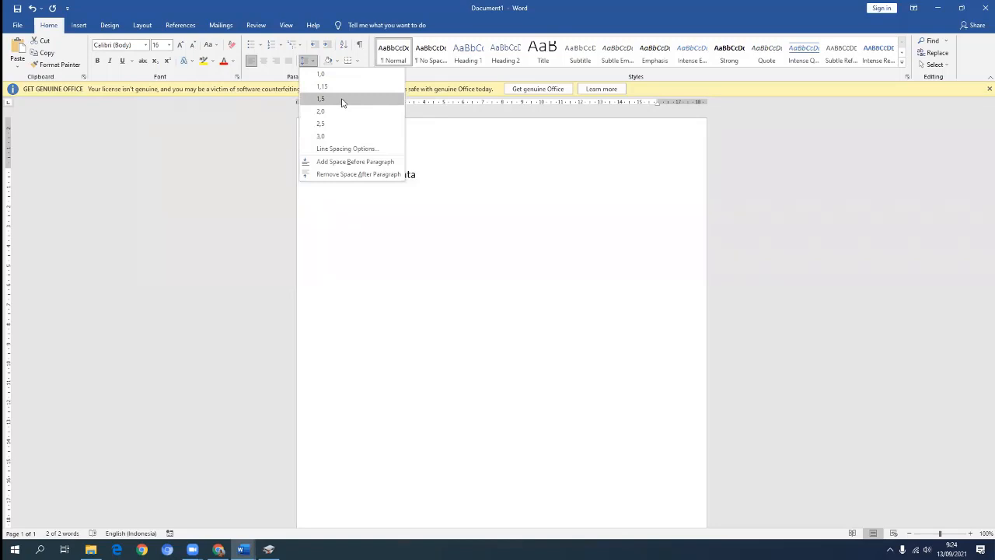
left_click(498, 176)
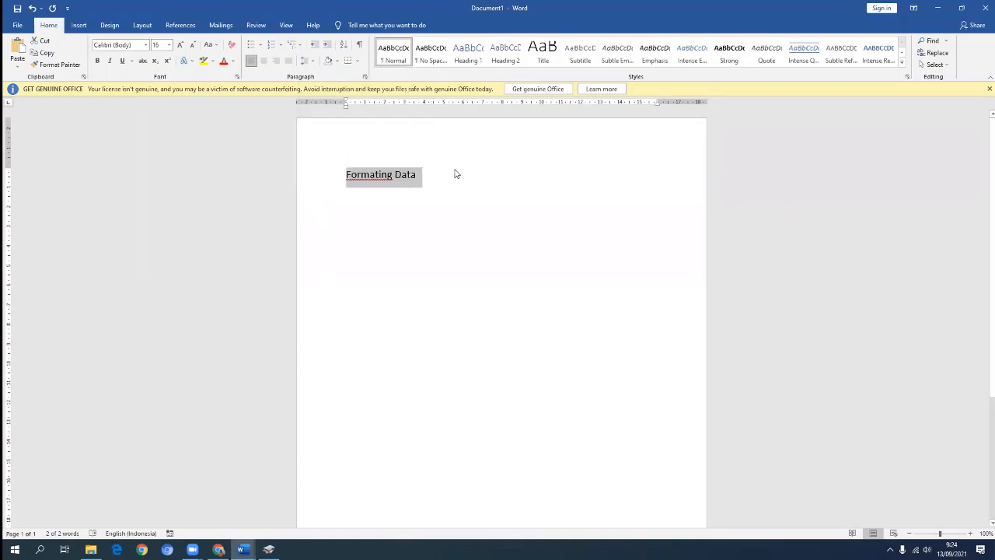
left_click(364, 77)
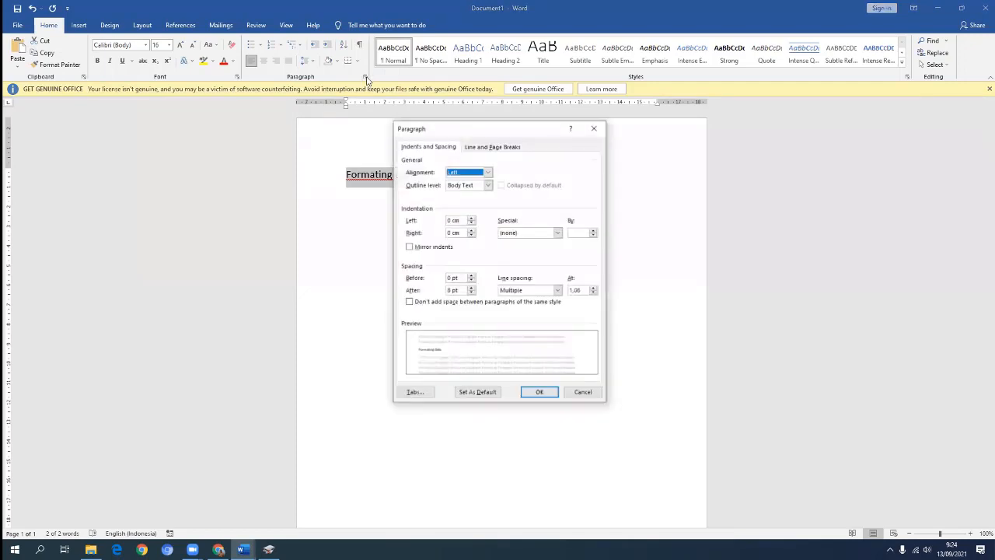
left_click(557, 290)
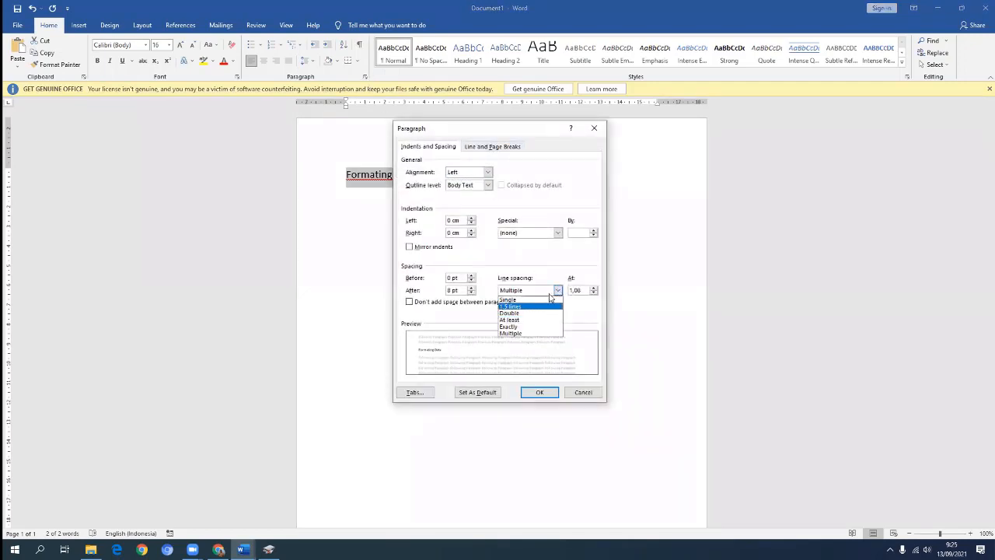
left_click(572, 266)
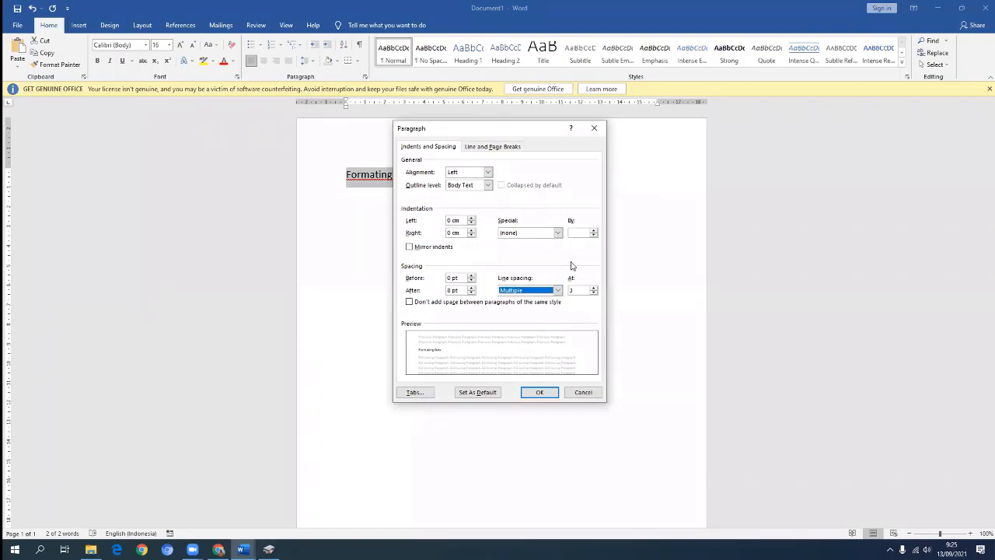
left_click(588, 393)
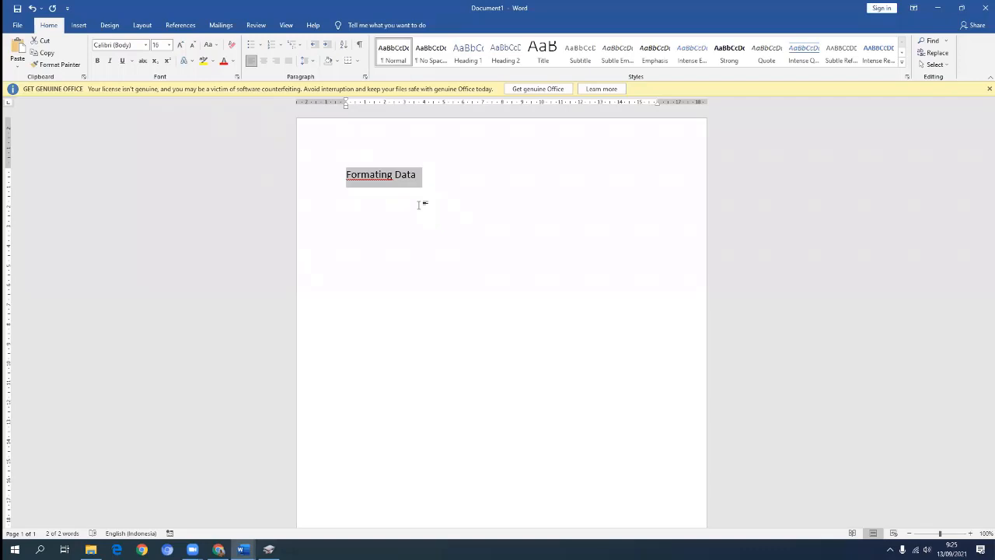
- Try centre, left and right alignment on the "Formating Data" line, then delete the text
key("ctrl+e")
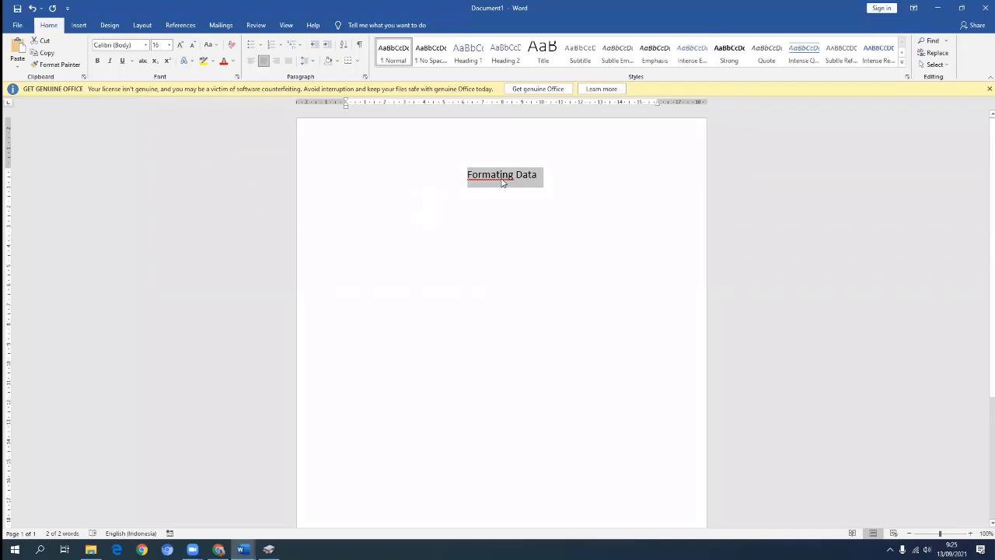
key("ctrl+l")
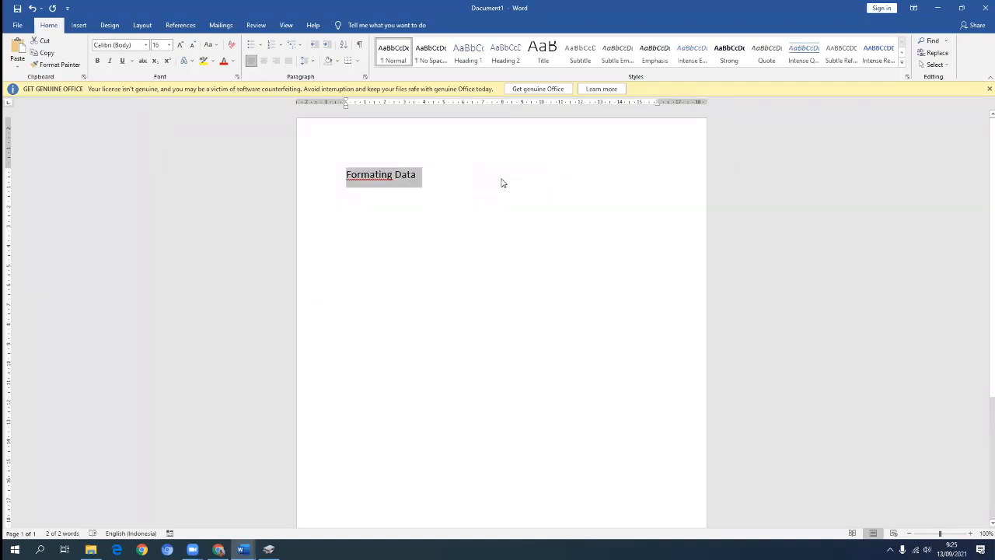
key("ctrl+r")
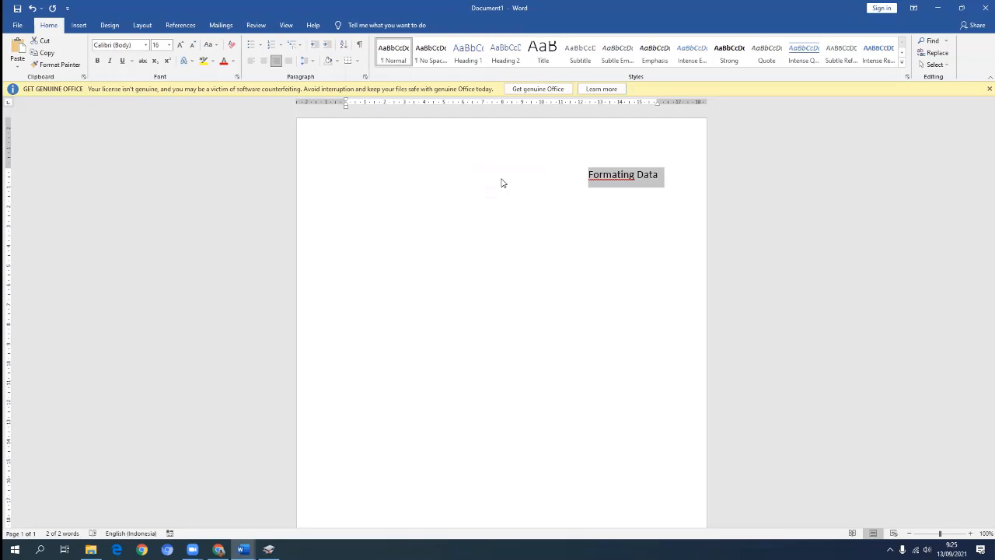
key("ctrl+l")
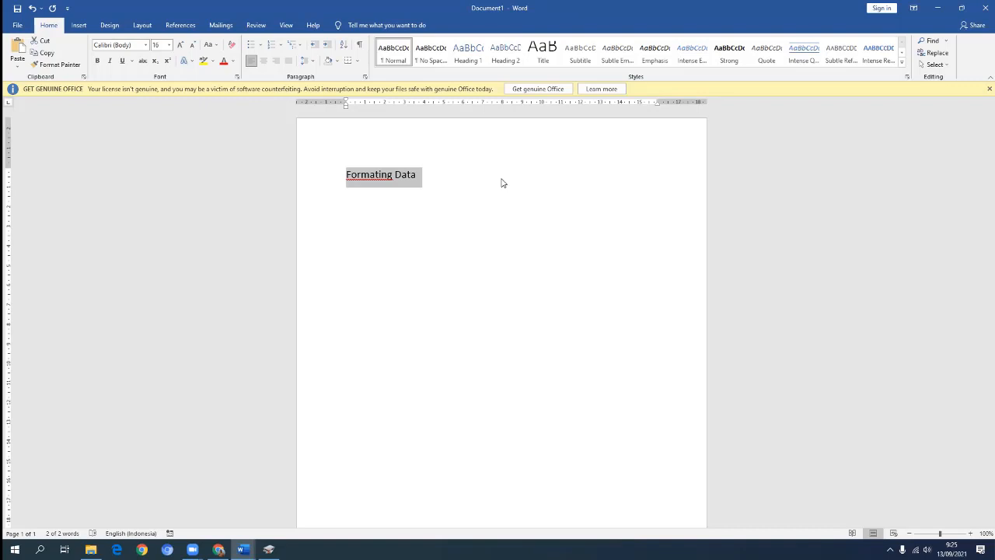
key("BackSpace")
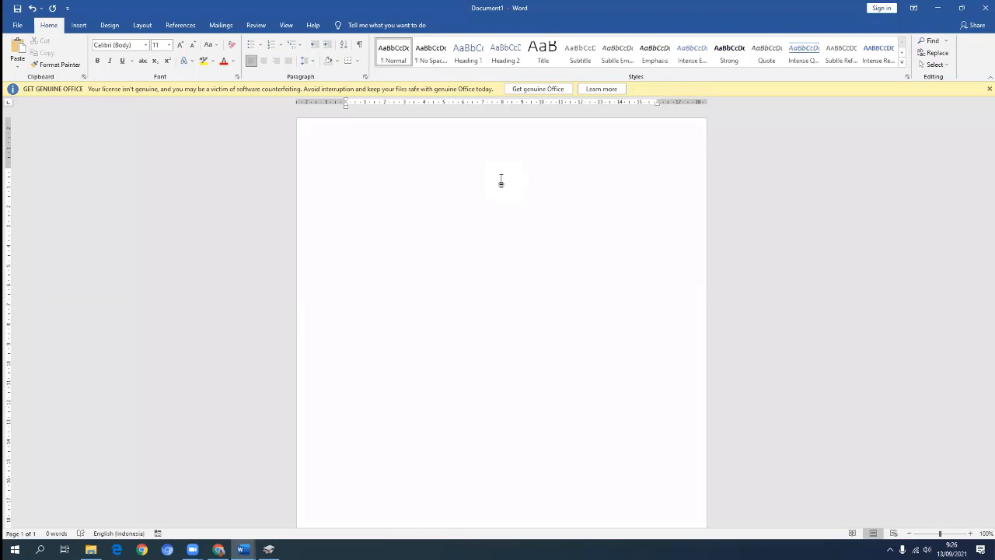
- Start a numbered list with the item "Membuat Spanduk", with "Rp." and "200.000,-" spaced out along the same line
type("1. Membua")
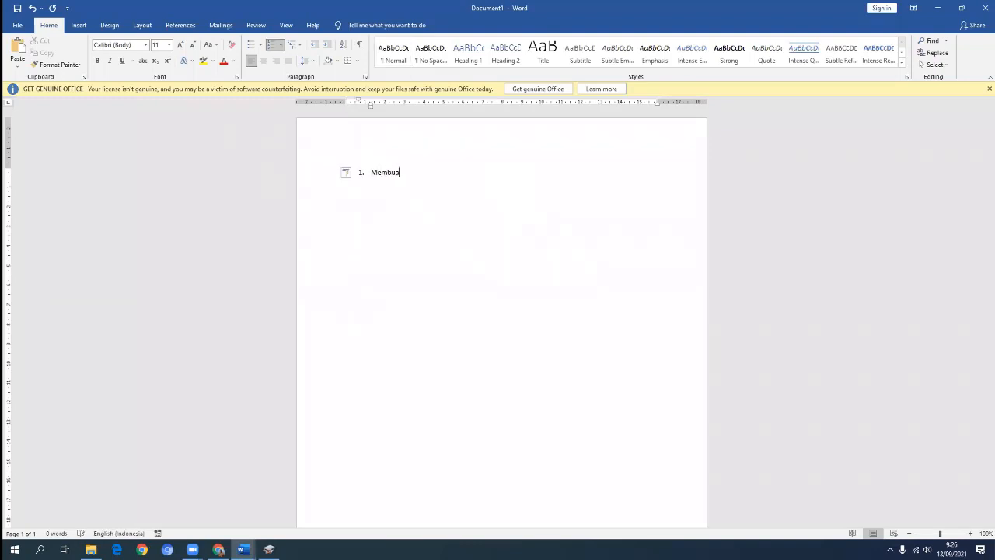
type("t Spanduk  Rp. 200.000,-")
key("Return")
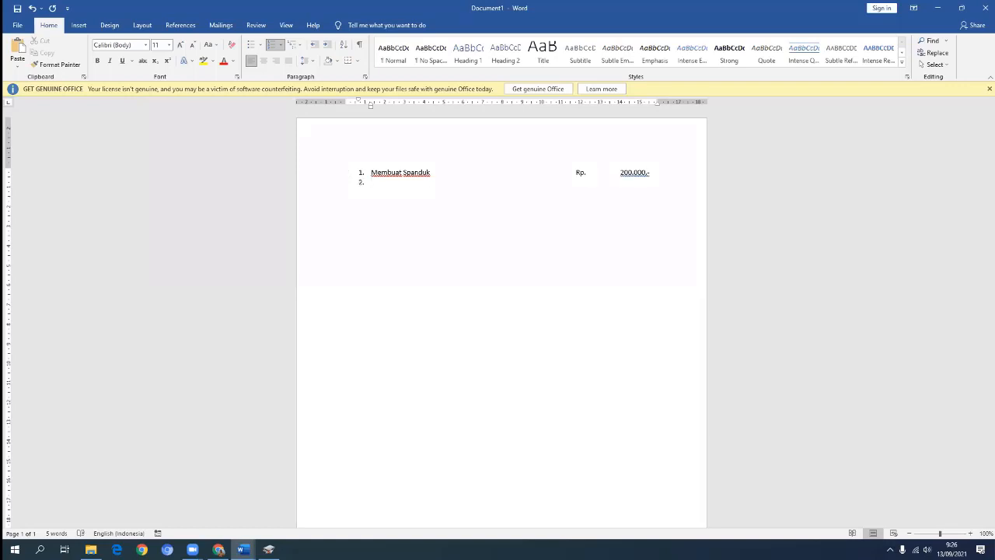
- Add the second item "Membuat laporan" with "Rp." and "50.000,-" under the first item's amounts, and remove a space before the amount
type("Membuat laporan Rp.  50")
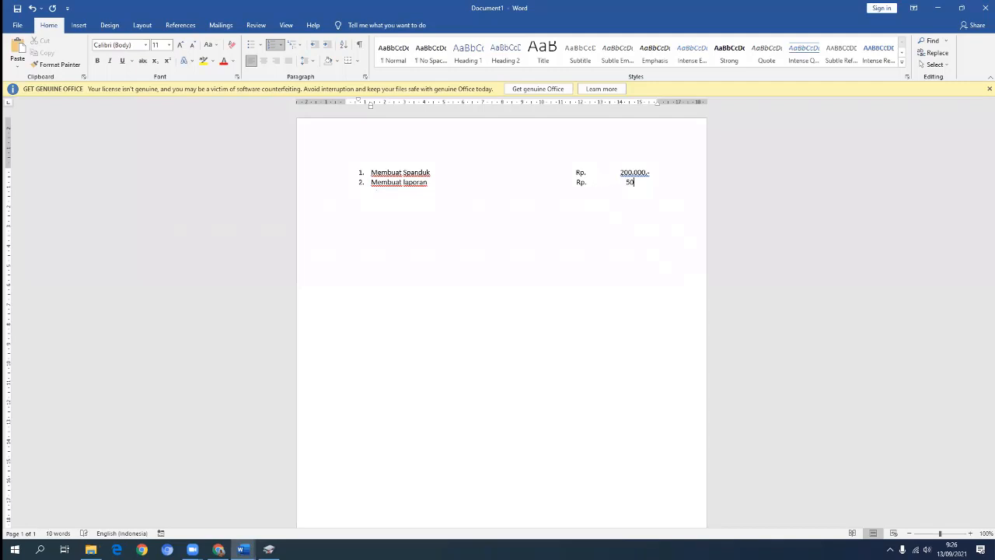
type(".000,-")
left_click(983, 7)
left_click_drag(658, 106, 658, 107)
left_click(623, 182)
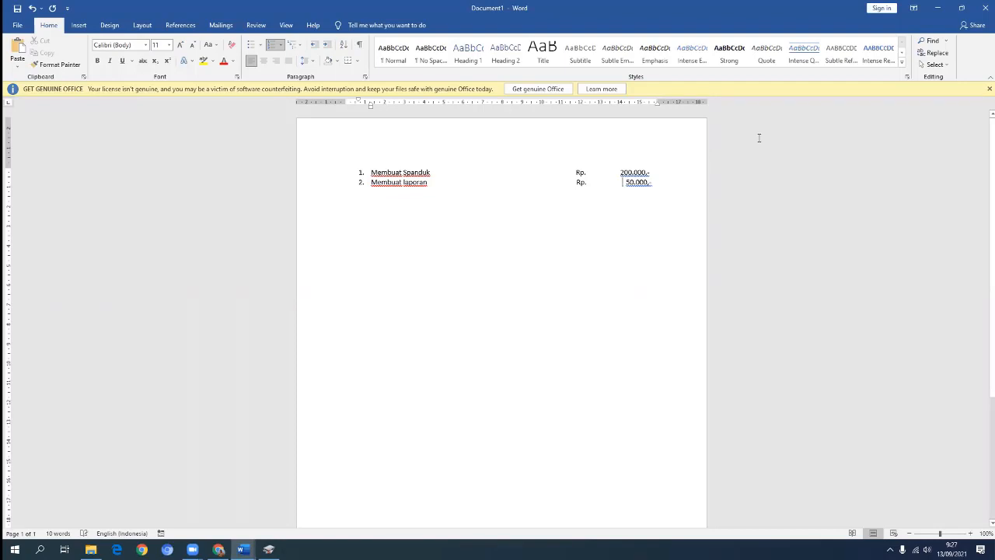
key("Delete")
- Delete both numbered list items and enter "Left Tab" on the empty first line
left_click_drag(655, 182, 334, 175)
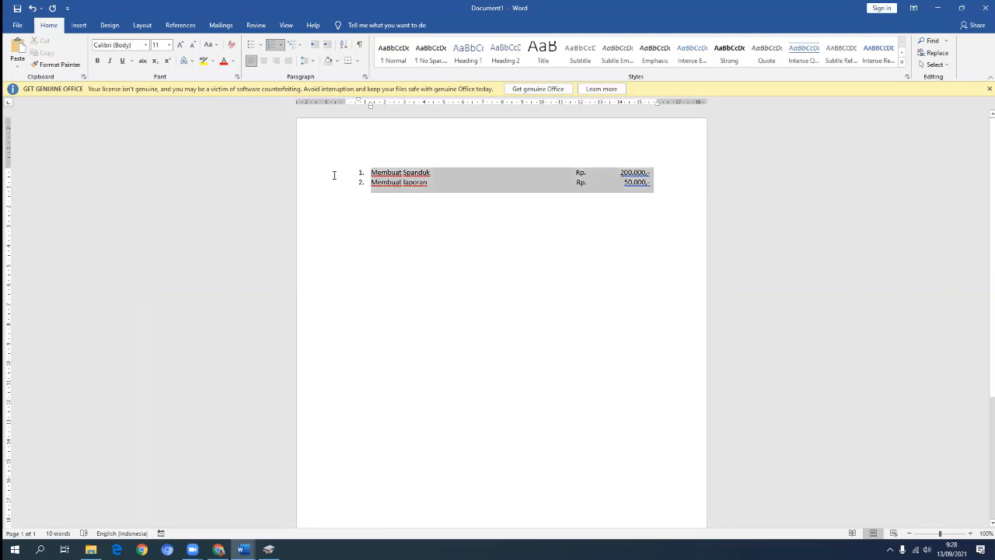
key("Delete")
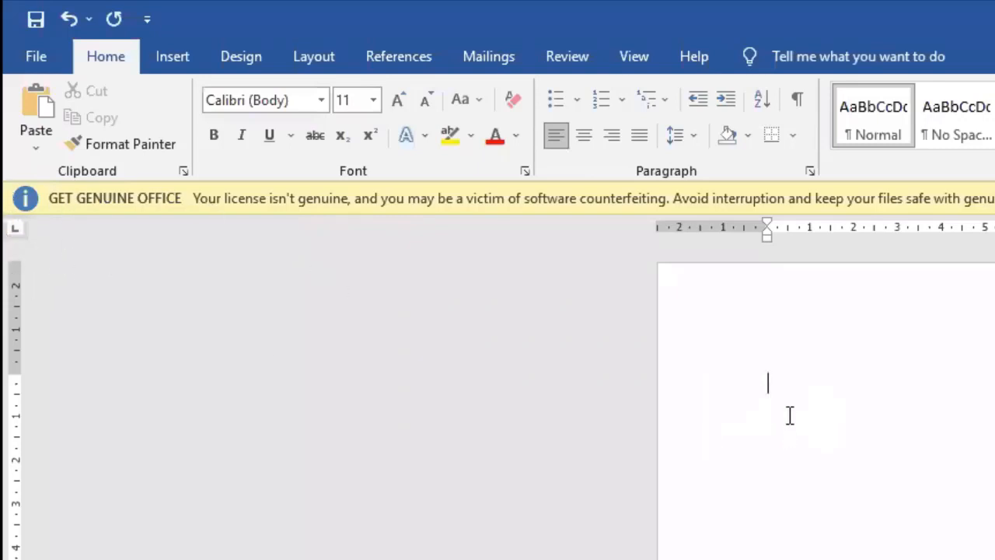
type("LE")
type("ft Tab")
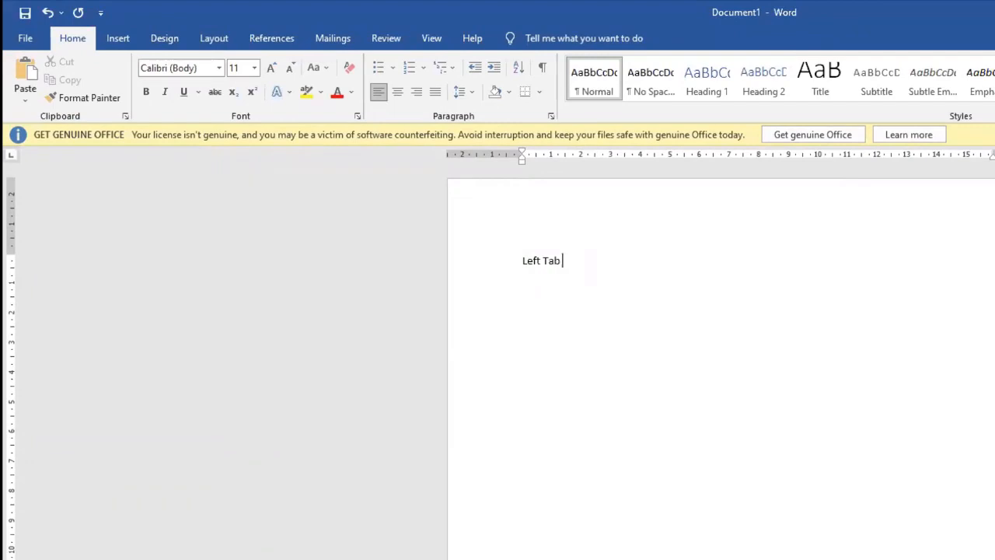
- Complete the first line as "Left Tab : Tabulasi Rata Kiri" and add a second line "Center Tab : Tabulasi Rata tengah"
type(" : Tabulasi Rata Kiri")
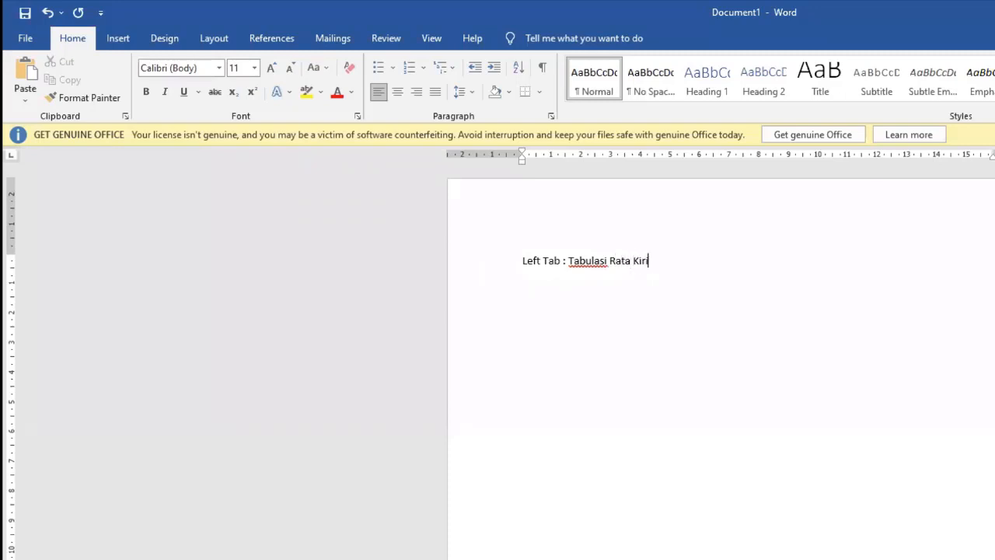
key("Return")
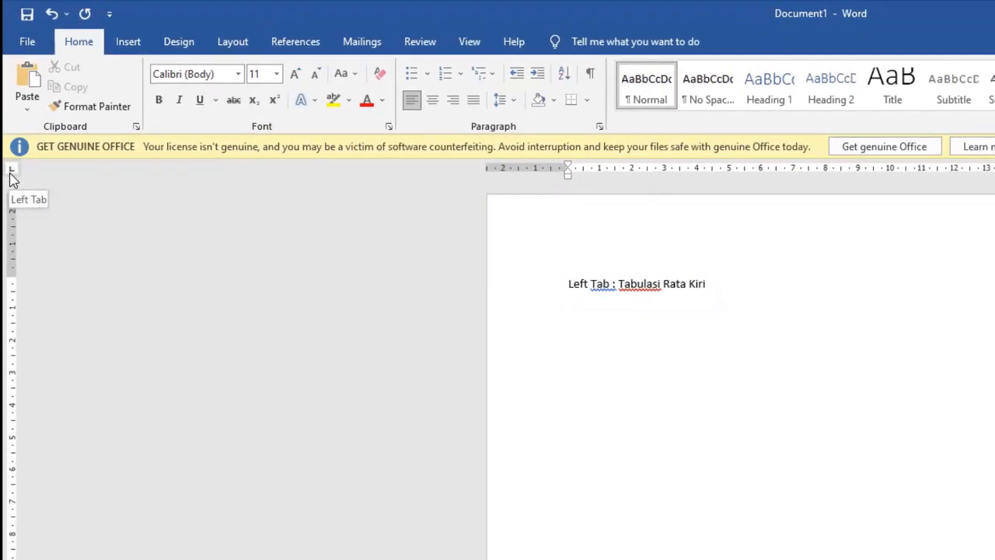
left_click(15, 177)
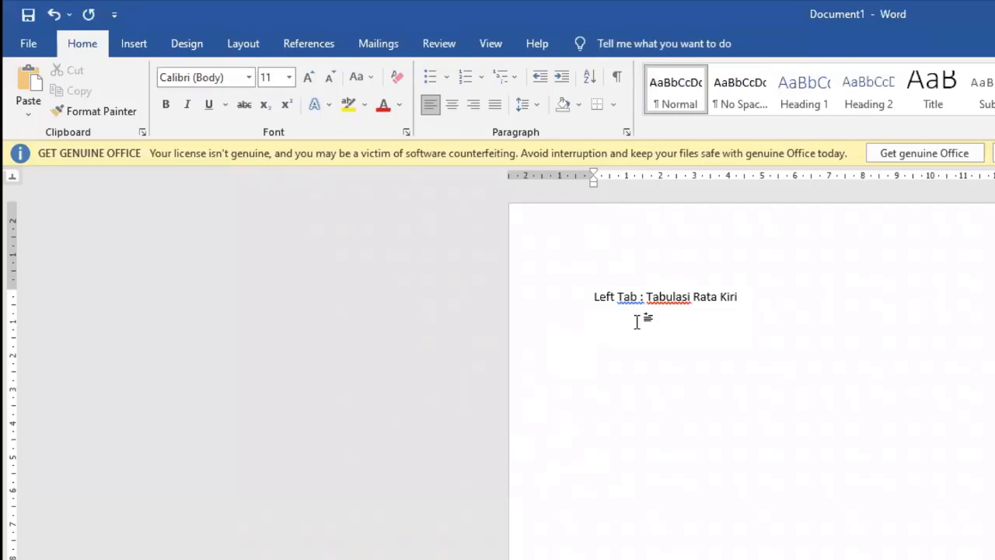
type("Center Tab : Tabulasi")
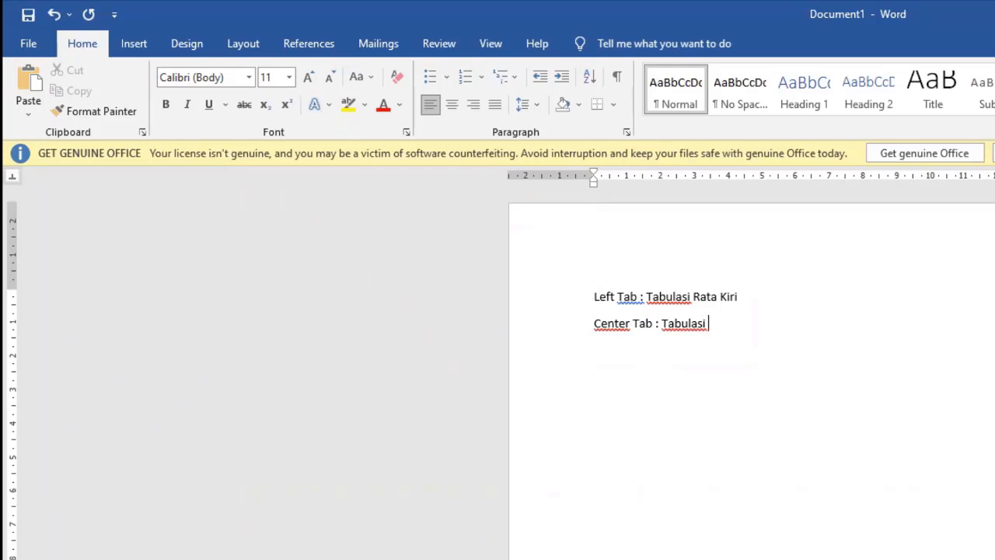
type(" Rata tengah")
- Set the font size of both tab description lines to 19
key("ctrl+a")
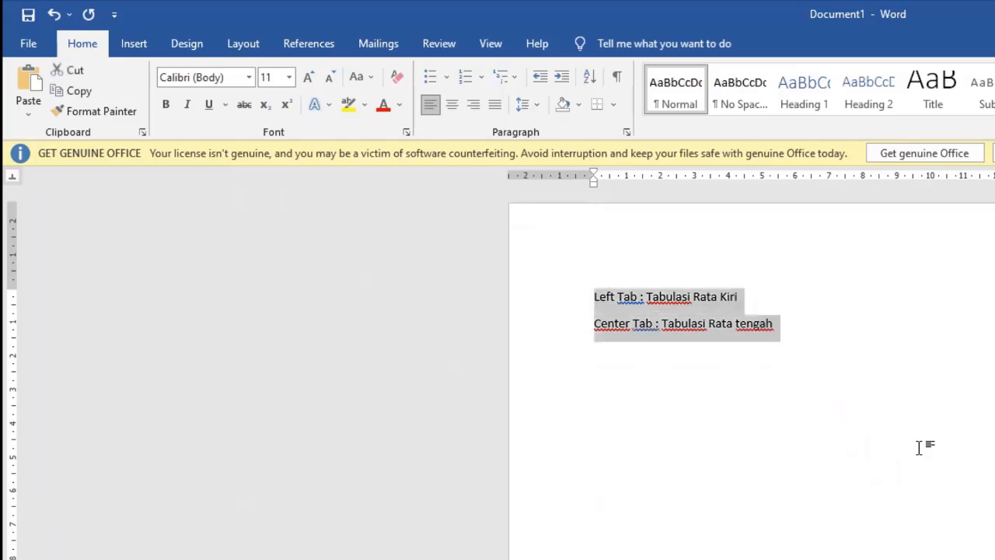
key("ctrl+]")
key("ctrl+]")
key("ctrl+]")
key("ctrl+]")
key("ctrl+]")
key("ctrl+]")
key("ctrl+]")
key("ctrl+]")
key("ctrl+]")
key("ctrl+]")
key("ctrl+]")
key("ctrl+]")
key("ctrl+]")
key("ctrl+]")
key("ctrl+]")
key("ctrl+]")
key("ctrl+]")
key("ctrl+]")
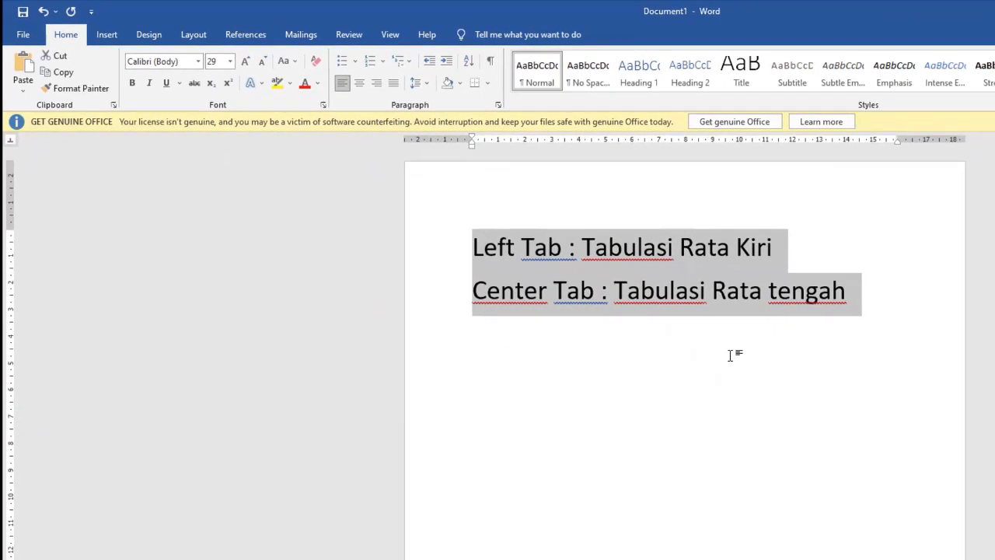
key("ctrl+[")
key("ctrl+[")
key("ctrl+[")
key("ctrl+[")
key("ctrl+[")
key("ctrl+[")
key("ctrl+[")
key("ctrl+[")
key("ctrl+[")
key("ctrl+[")
left_click(731, 354)
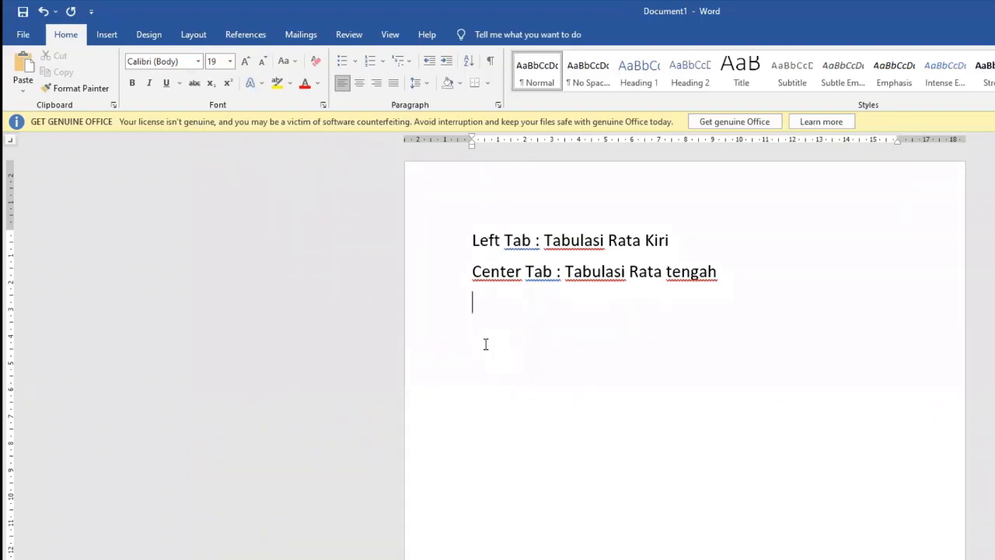
- Add a third line reading "Right Tab : Tabulasi Rata Kanan" below the Center Tab line
type("Rif")
key("BackSpace")
type("ght Tab : ")
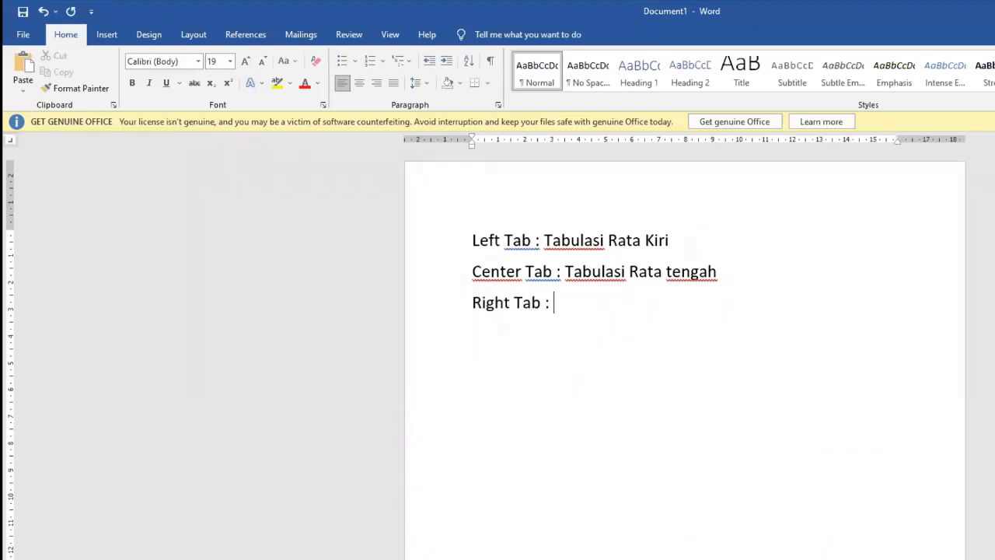
type("Tabulasi ")
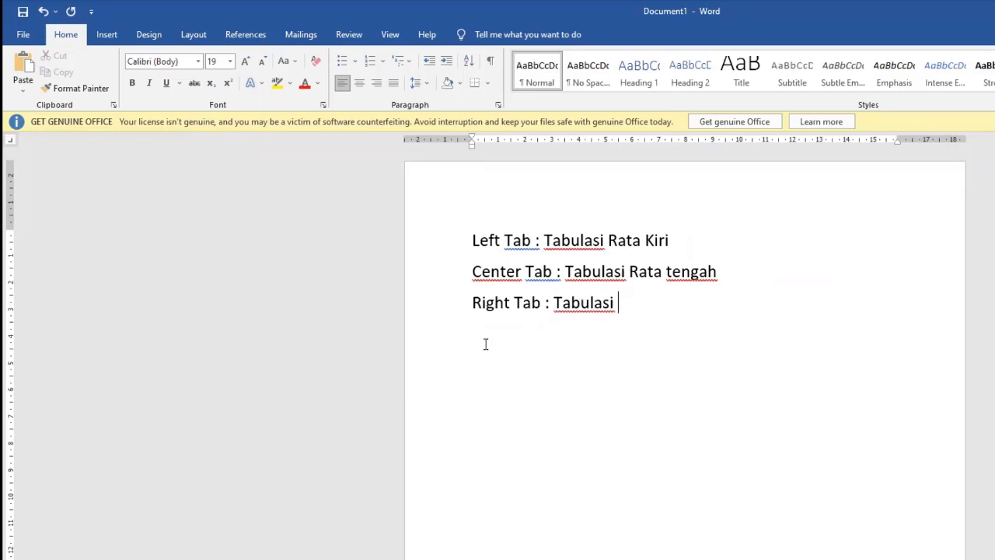
type("Rata Kanan")
key("Return")
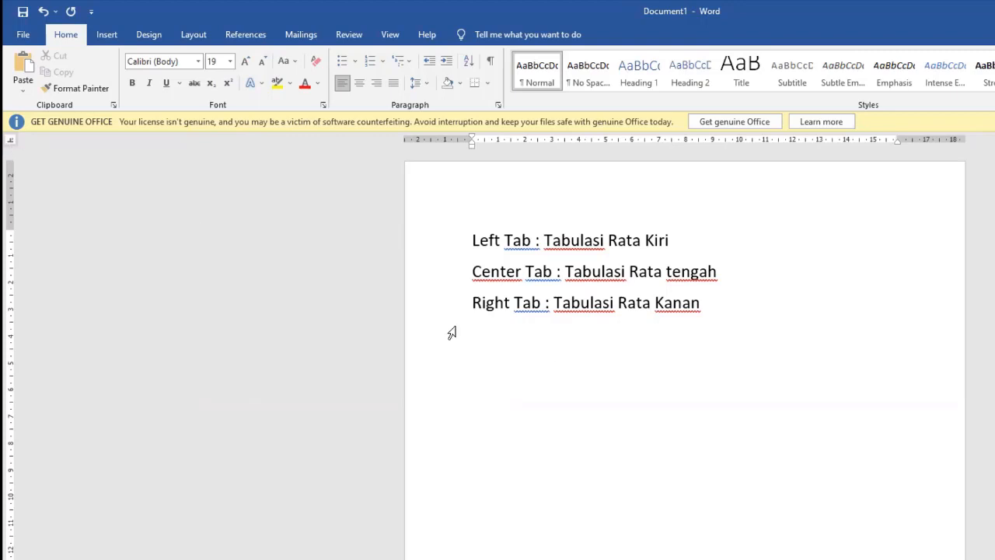
- Add a fourth line reading "Decimal Tab : Tabulasi pengetikan angka decimal" and start an empty line below it
left_click(10, 141)
type("Decimal ")
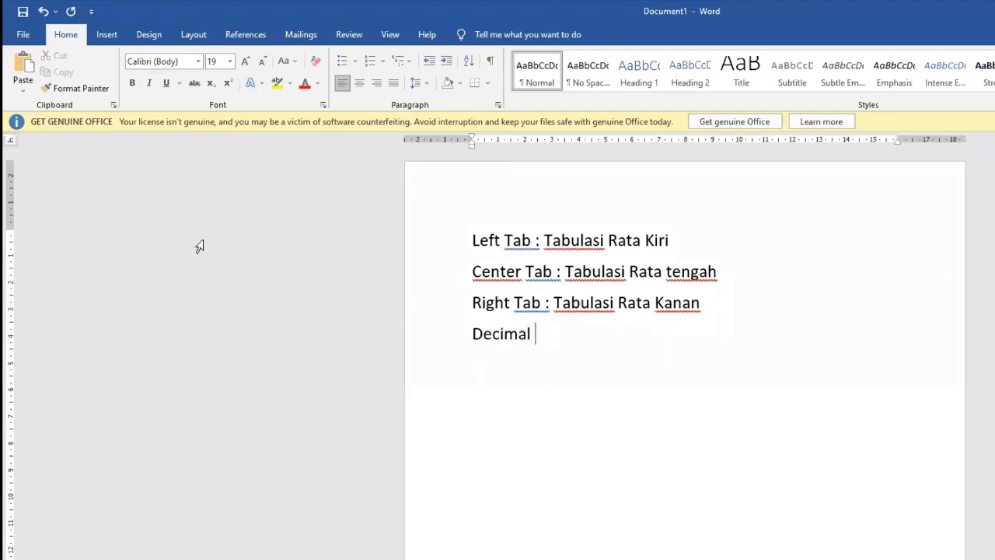
type("Tab : Tabu")
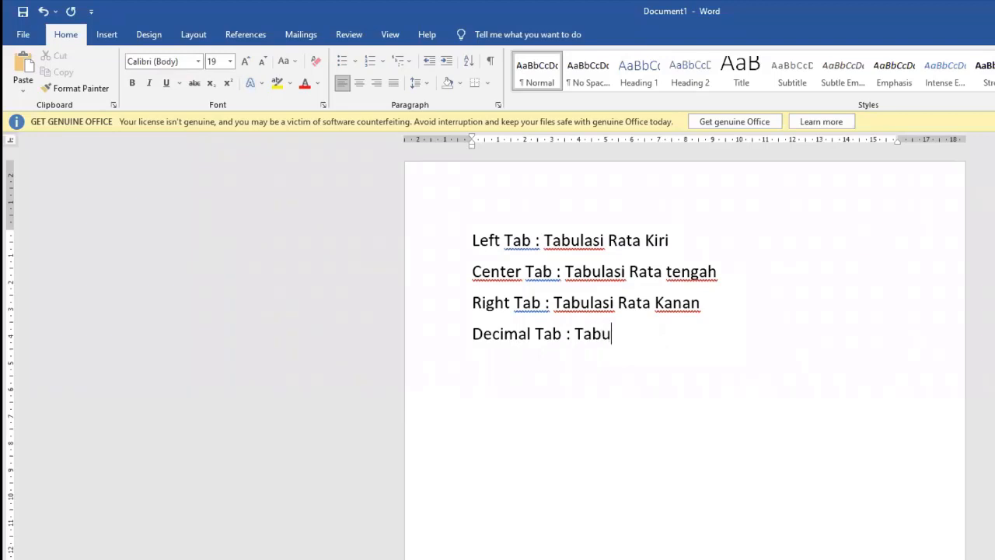
type("lasi pengeti")
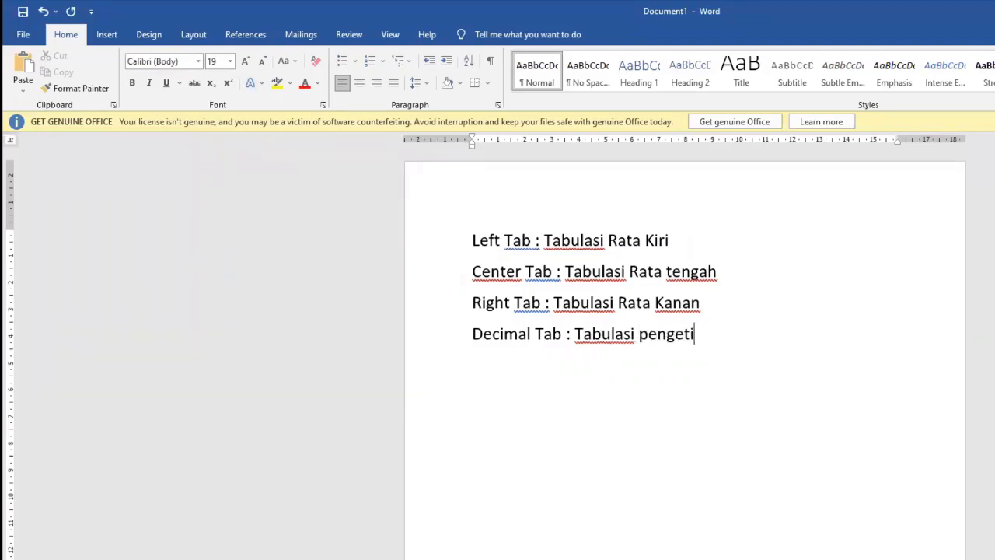
type("kan angk")
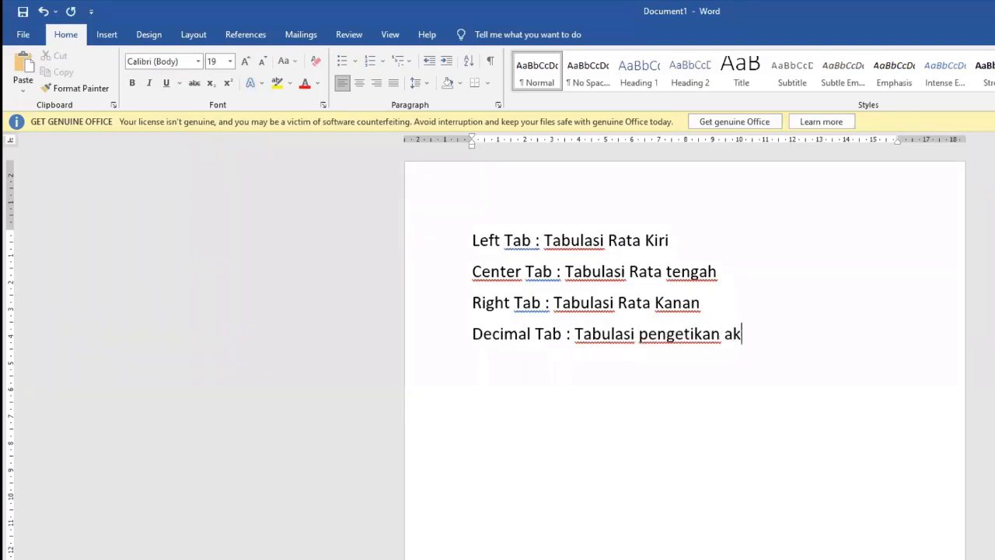
key("BackSpace")
type("ngka desimal")
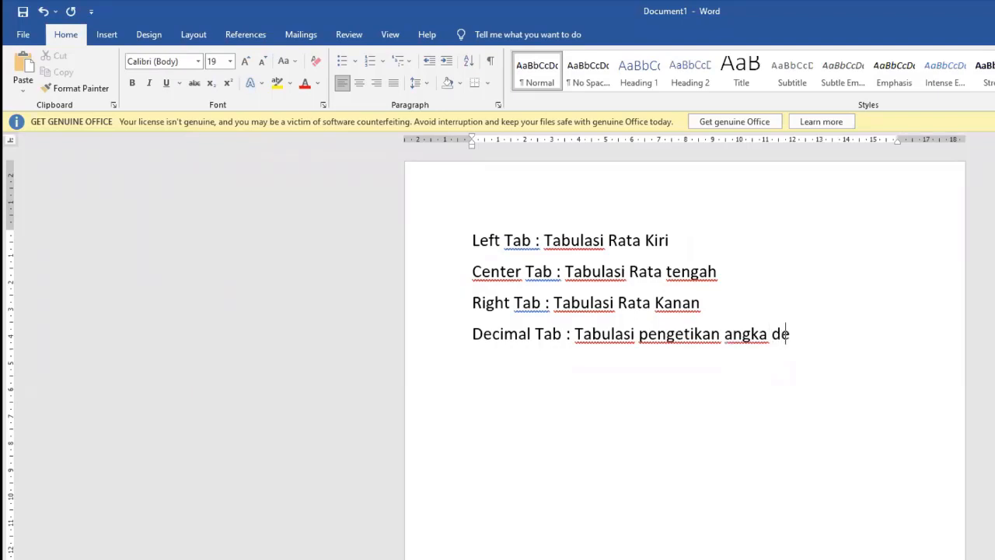
key("Return")
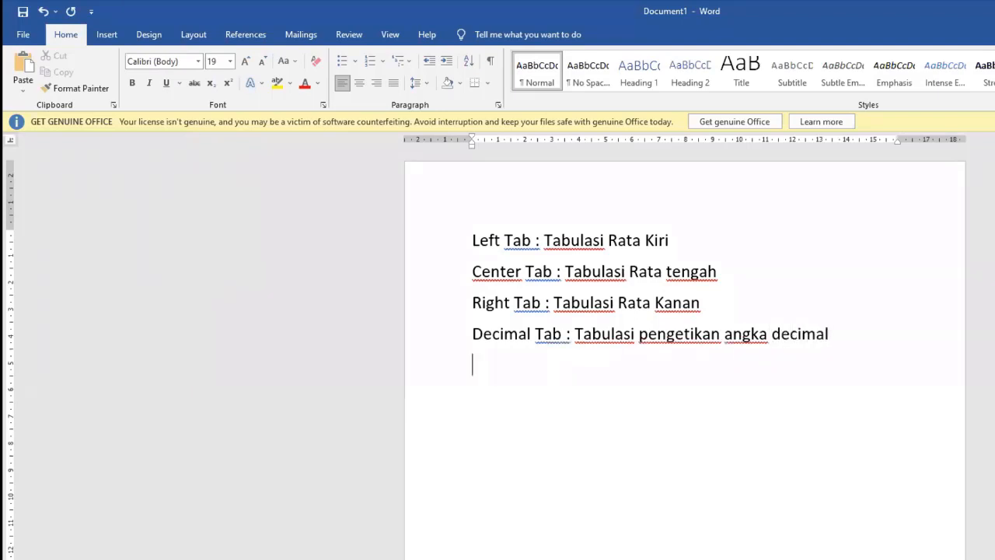
- On the empty line, reduce the font size to 12, set a left tab stop at 2 cm and enter "Ketikkan" at it
key("ctrl+[")
scroll(738, 520, "up", 3, "ctrl")
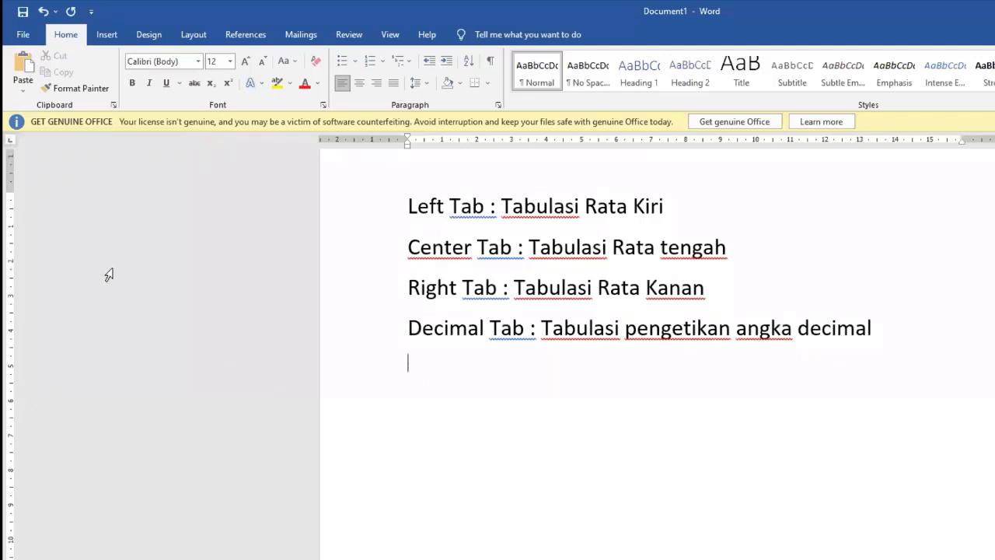
left_click(477, 142)
key("Tab")
key("Tab")
left_click_drag(478, 146, 478, 146)
type("Ketikkan")
key("Return")
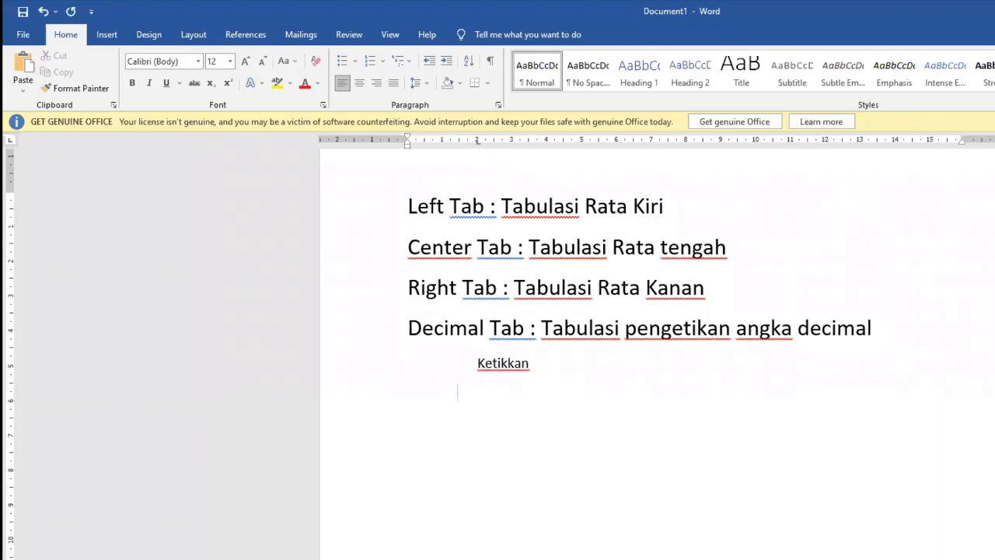
- Add the lines "Ketikkan lagi" and "Tambah lagi ketikkan" aligned to the left tab stop at 2 cm
key("Tab")
type("ketikkan ")
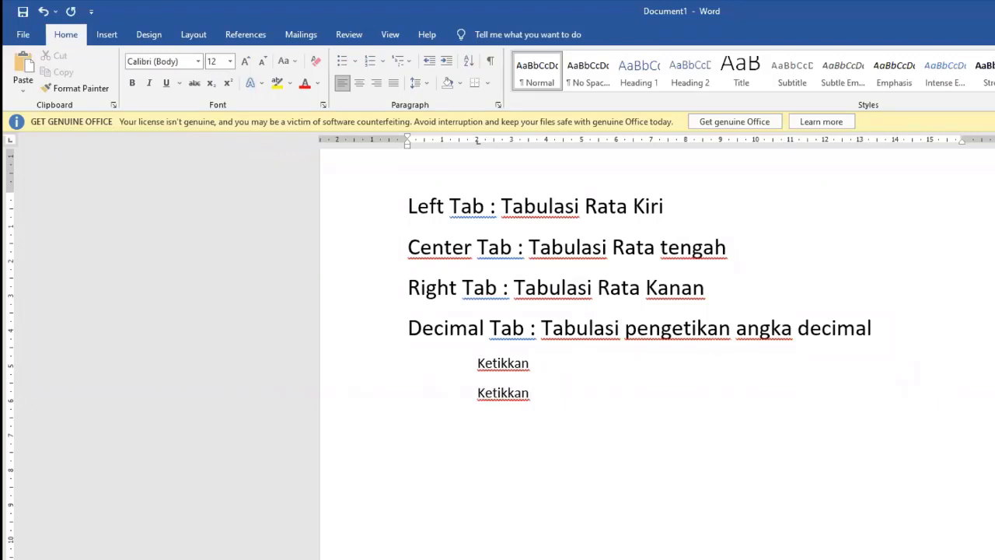
type("lagi")
key("Return")
key("Tab")
type("Tambah")
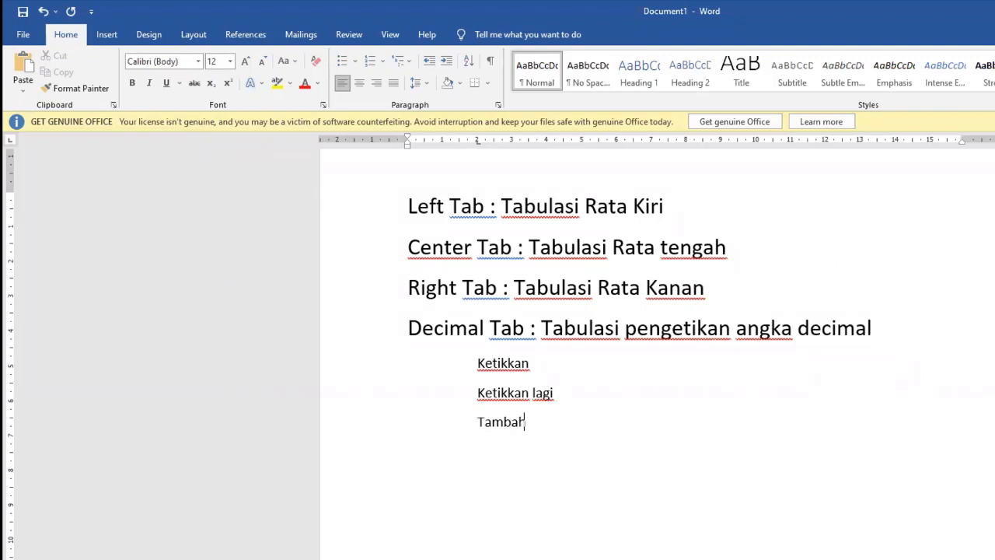
type(" lagi keti")
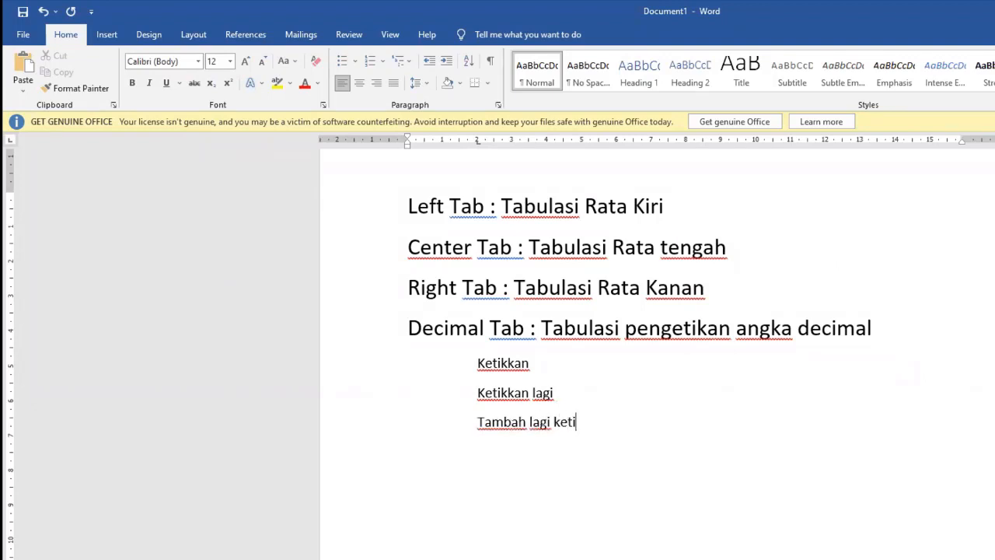
type("kkan")
key("Return")
- Replace the empty line's left tab stop with a center tab stop at 6 cm and enter "Ketikkan" at it
left_click(477, 143)
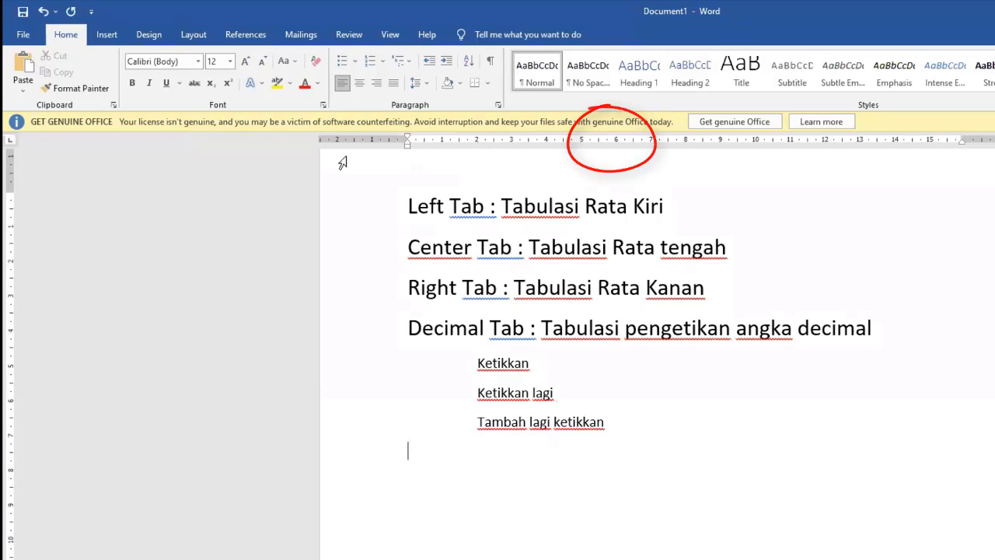
left_click(10, 140)
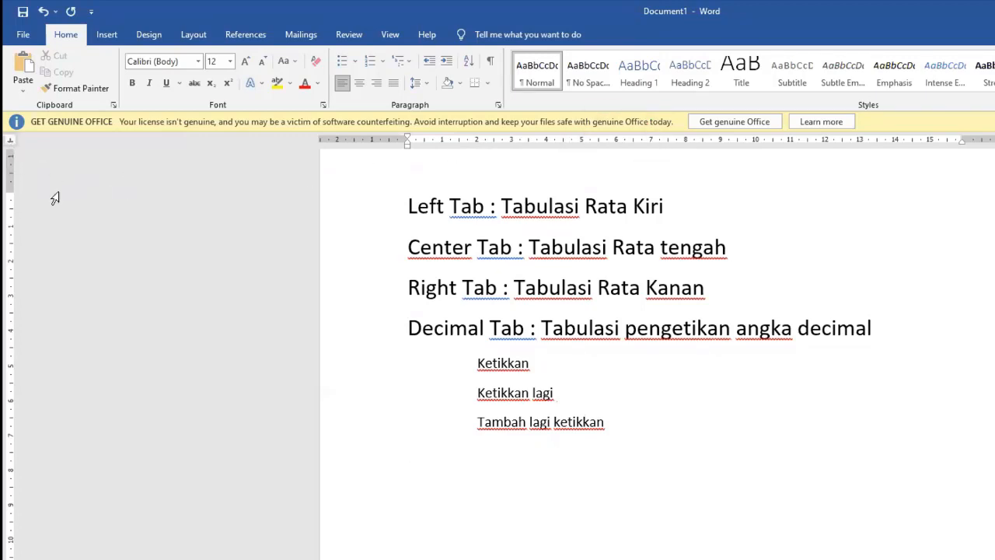
left_click(616, 143)
key("Tab")
left_click_drag(617, 146, 618, 148)
type("Ketikkan")
left_click_drag(617, 144, 617, 143)
key("Return")
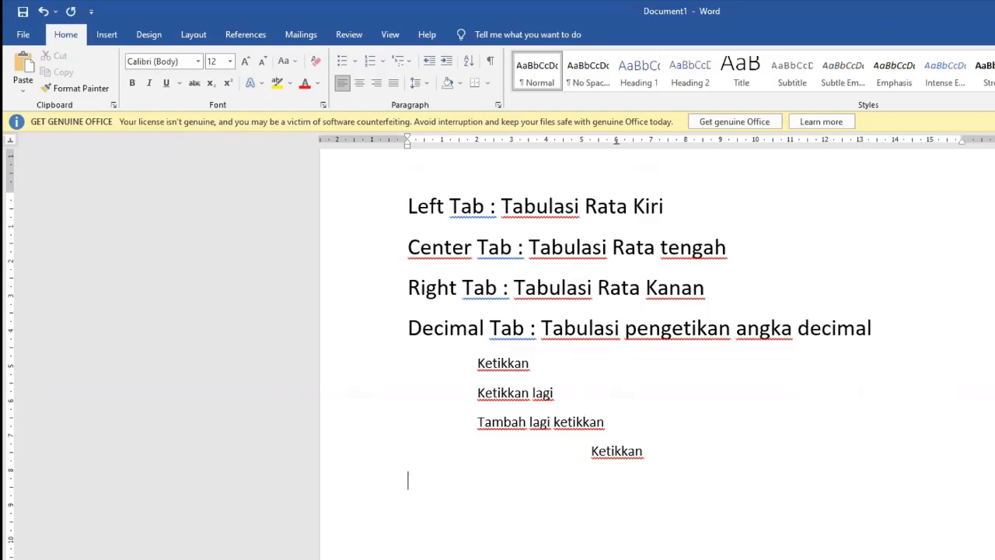
- Enter "Ketikkan lagi" on the next line, centred on the 6 cm tab stop
key("Tab")
type("Ketikkan l")
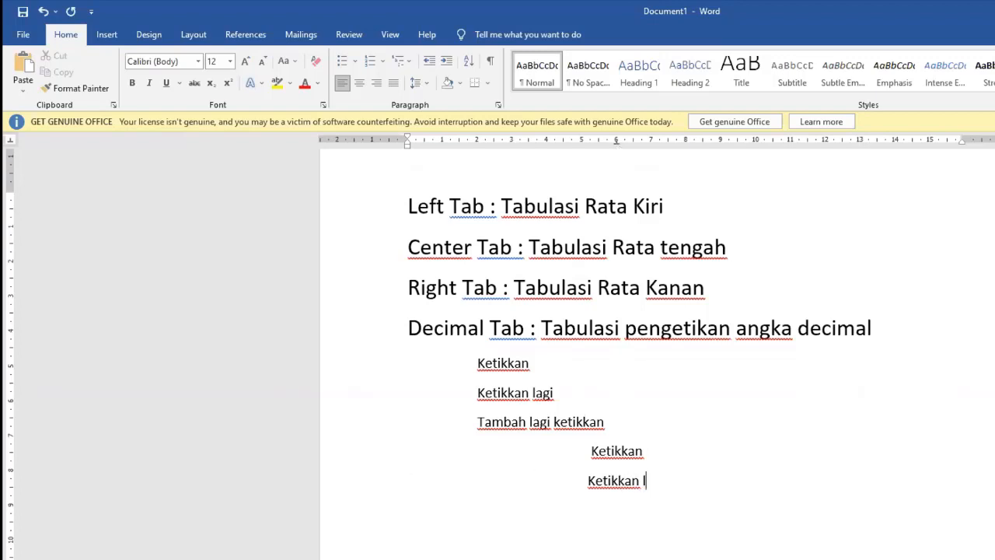
type("agi")
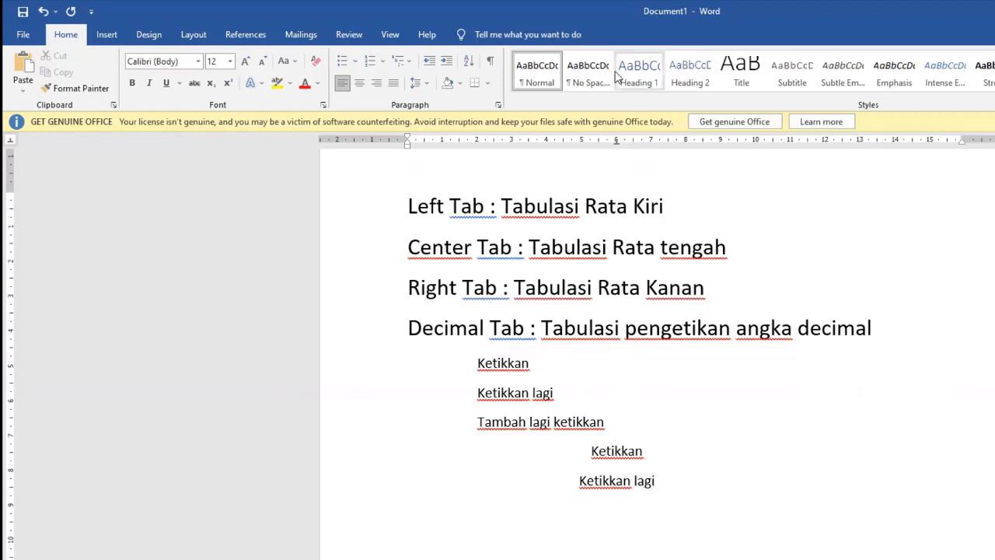
left_click_drag(615, 142, 616, 146)
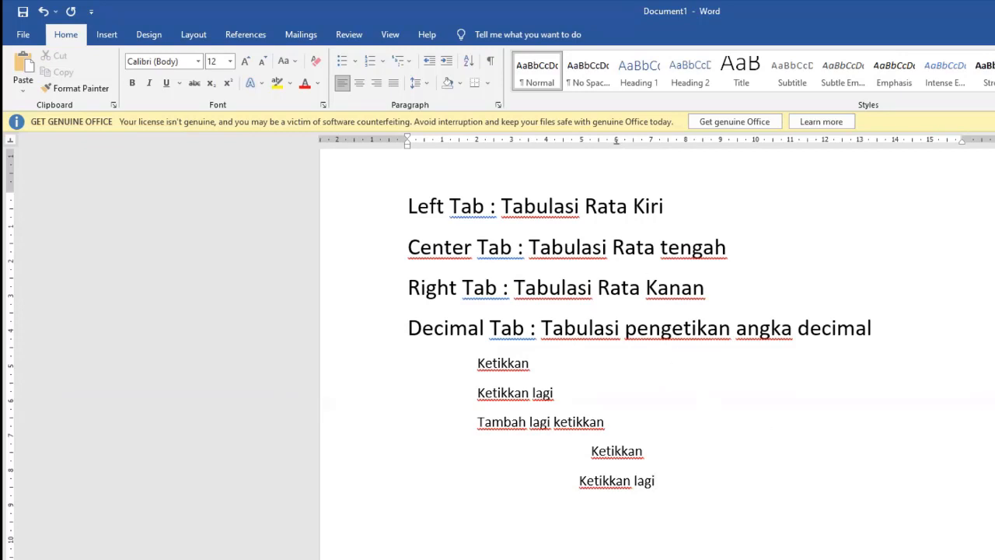
- Add the line "Tambah lagi ketikkan" and tab it from its beginning so it centres on the 6 cm tab stop
key("Return")
type("Tambah l")
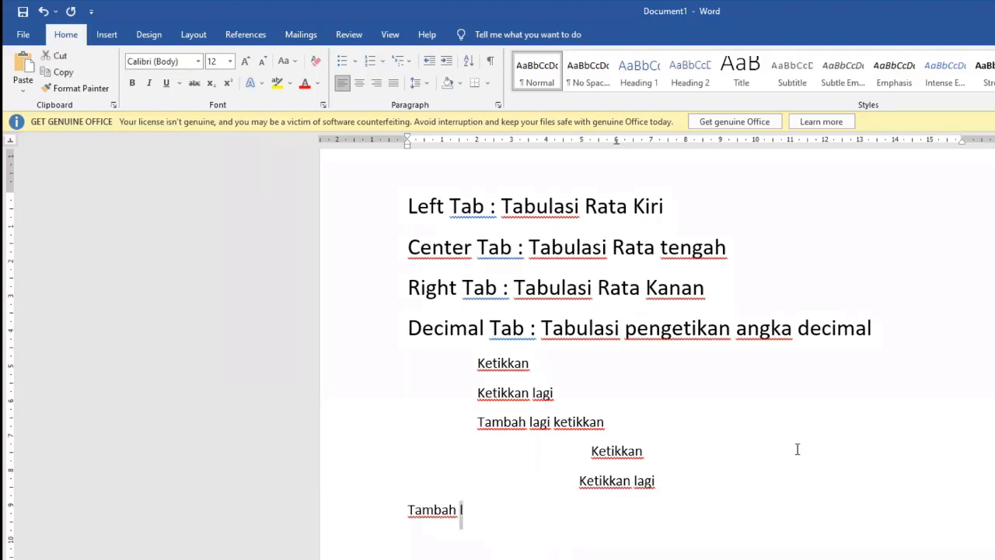
type("agi")
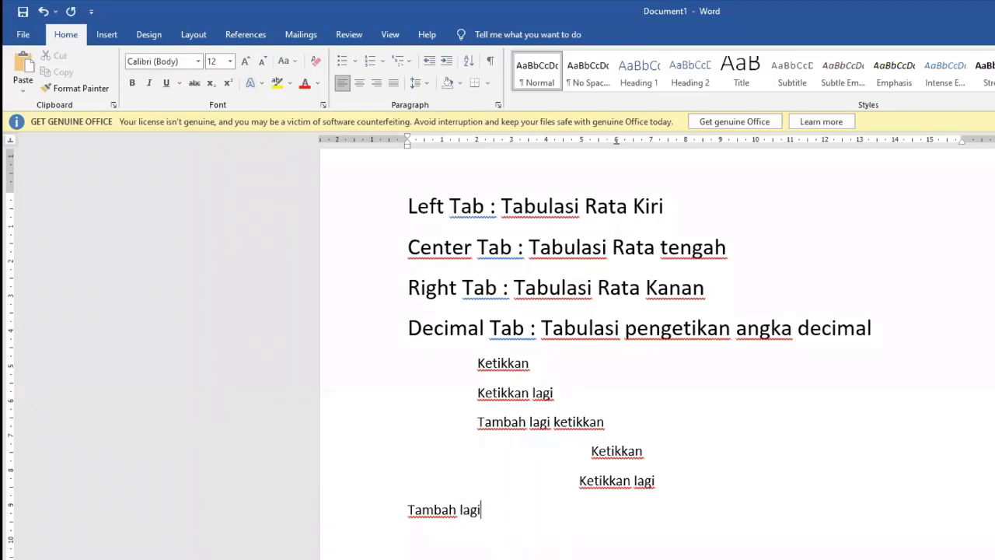
type(" ketikkan")
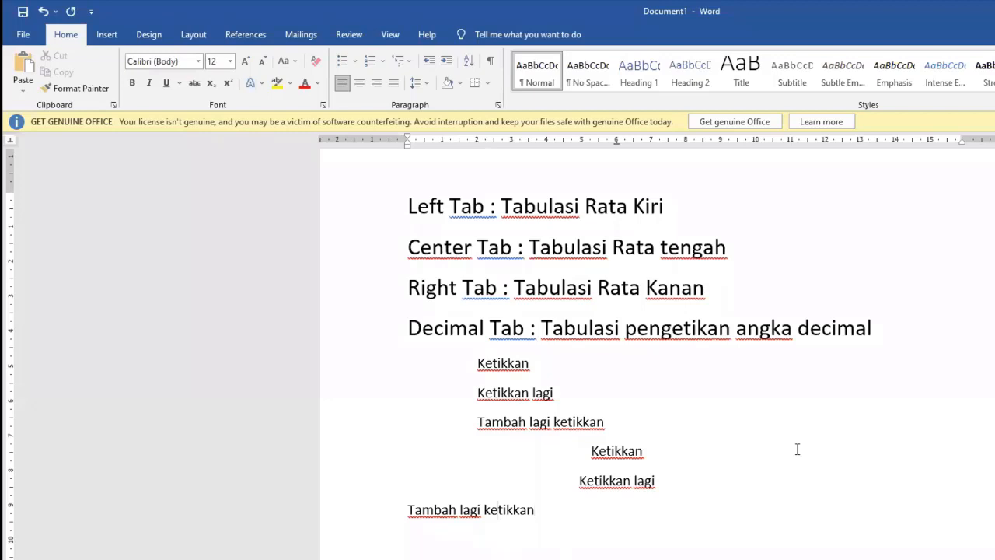
key("Left")
key("Left")
key("Left")
key("Left")
key("Left")
key("Left")
key("Left")
key("Left")
key("Left")
key("Left")
key("Left")
key("Left")
key("Left")
key("Left")
key("Left")
key("Left")
key("Left")
key("Left")
key("Left")
key("Left")
key("Tab")
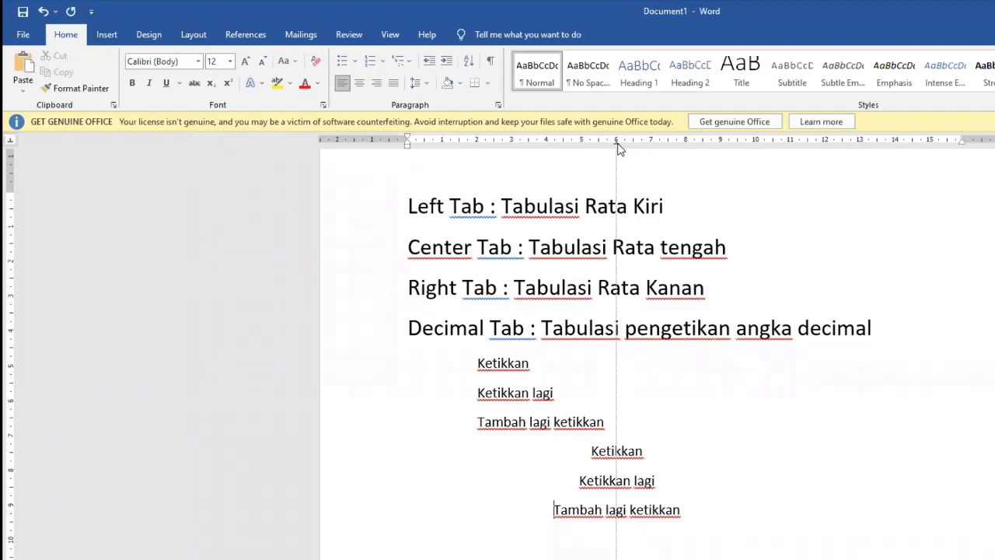
left_click_drag(619, 148, 617, 149)
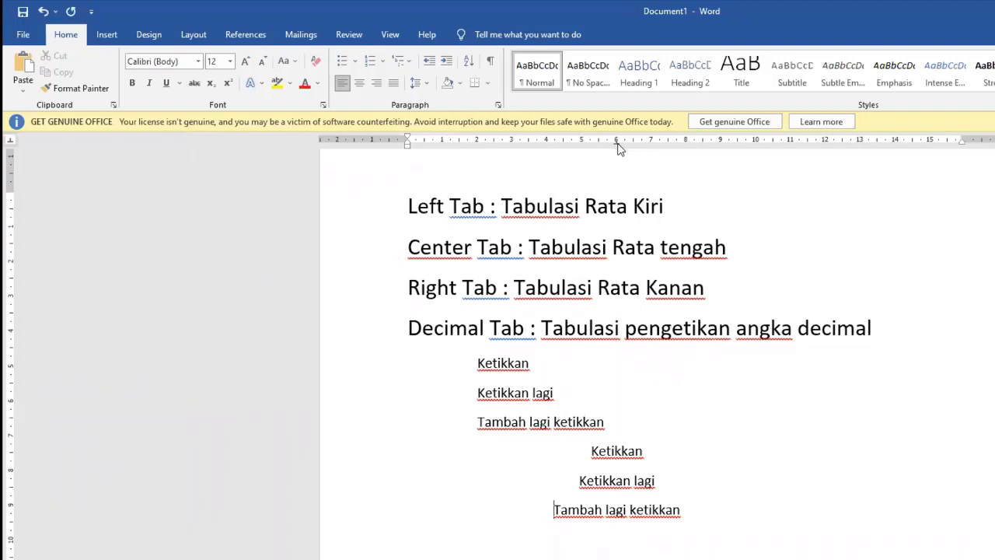
- On a new line, set a right tab stop at 10 cm and enter "Ketikkan" and "Ketikkan lagi" on two lines aligned to it
left_click(690, 506)
key("Return")
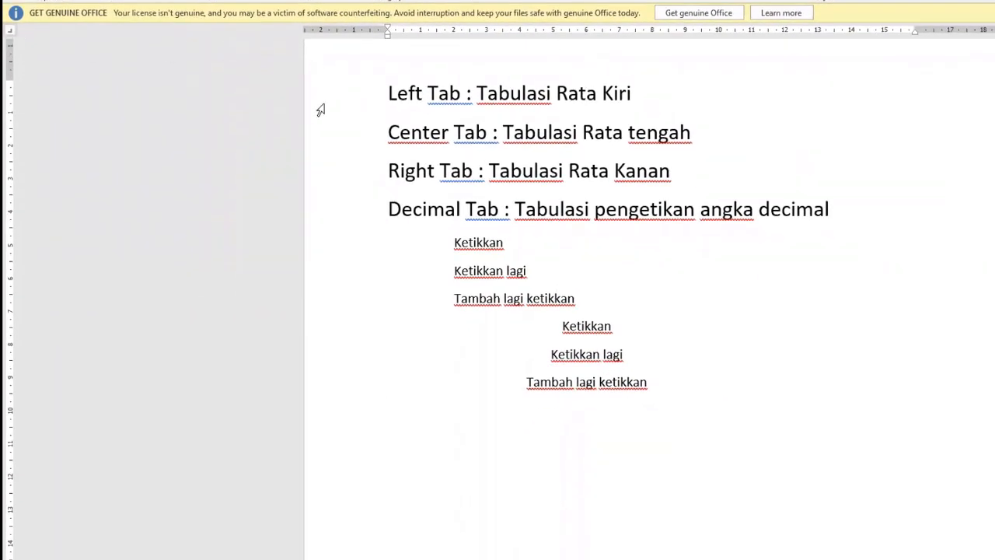
left_click(719, 32)
key("Tab")
left_click(719, 35)
type("Ketikkan")
key("Return")
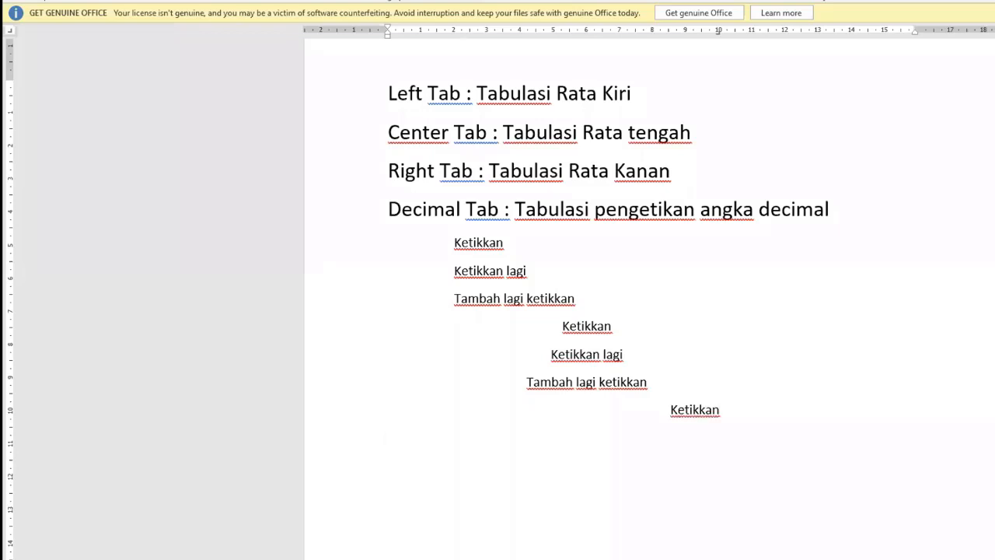
key("Tab")
type("Ketikkan lagi")
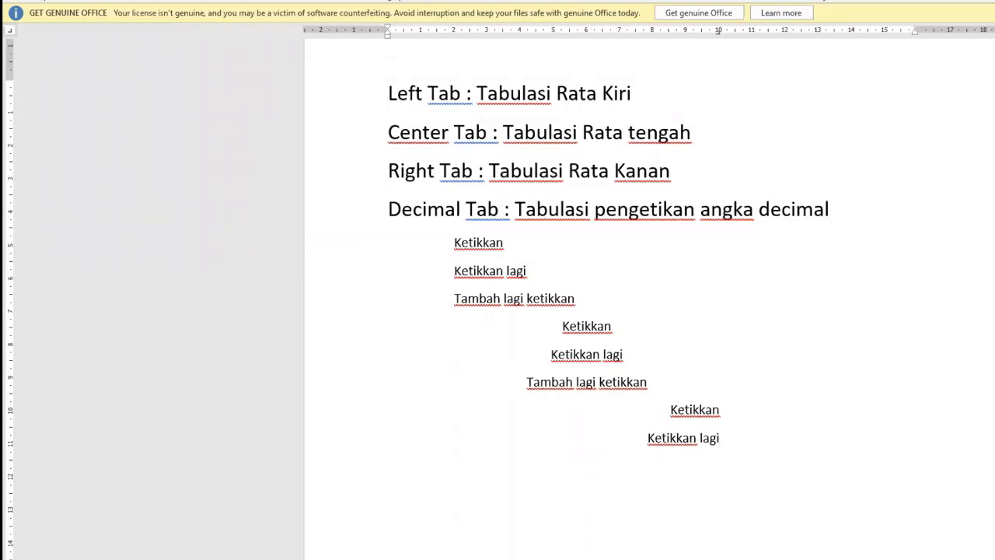
- Add the line "Tambah ketikkan lagi" and tab it from its beginning so it aligns to the 10 cm right tab stop
key("Return")
type("Tambah ke")
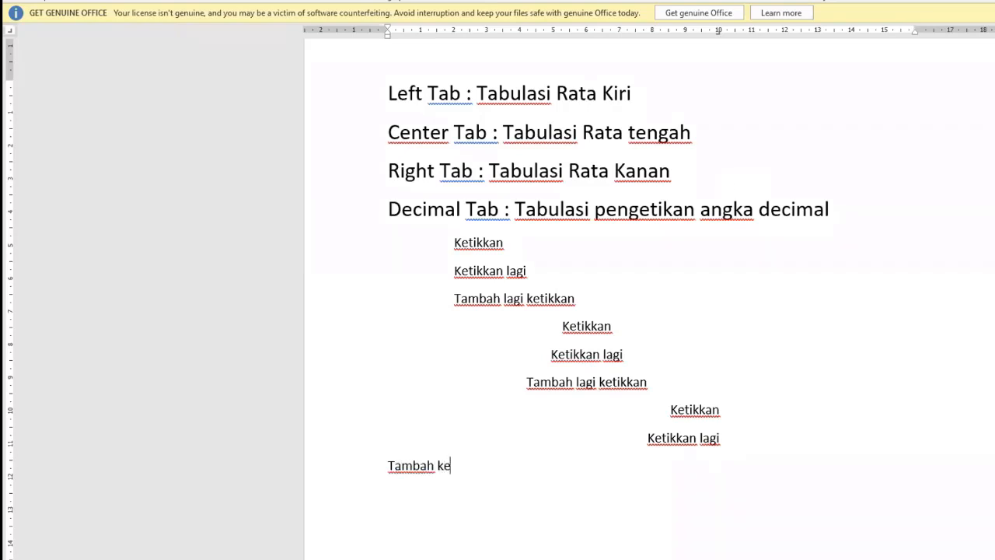
type("tikkan lagi")
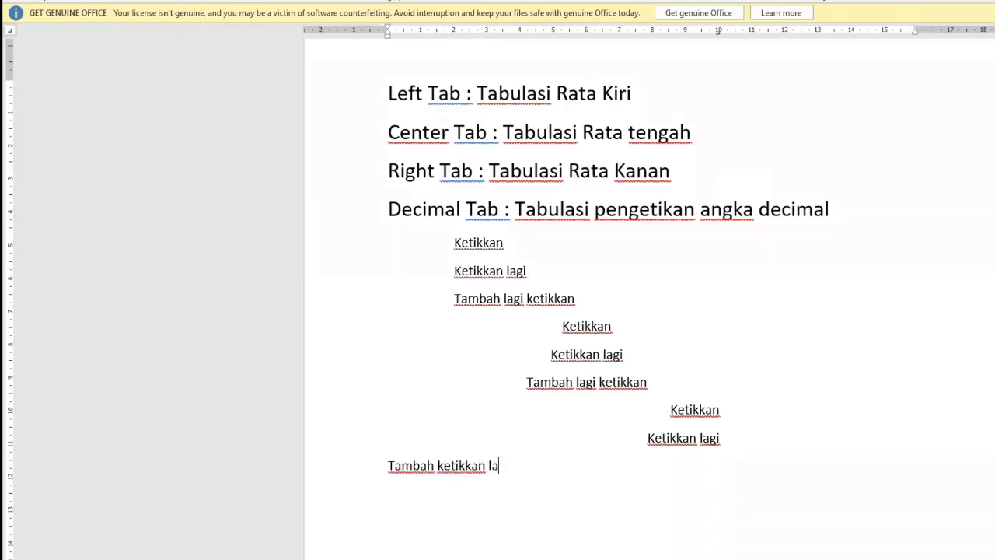
key("ctrl+Left")
key("ctrl+Left")
key("ctrl+Left")
key("Tab")
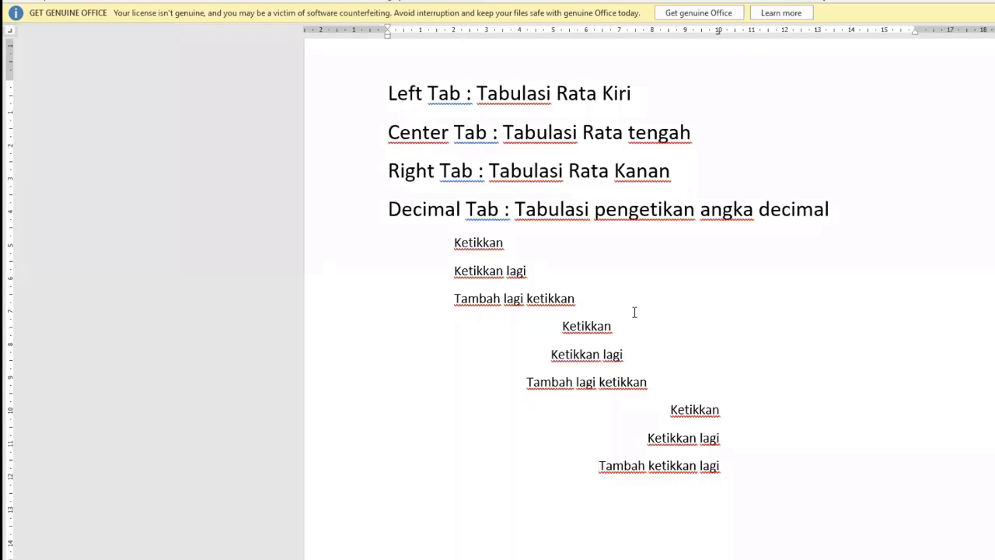
- Examine the 2 cm left tab stop of the first sample line and highlight the three right-aligned sample lines
left_click(478, 246)
left_click_drag(455, 33, 454, 33)
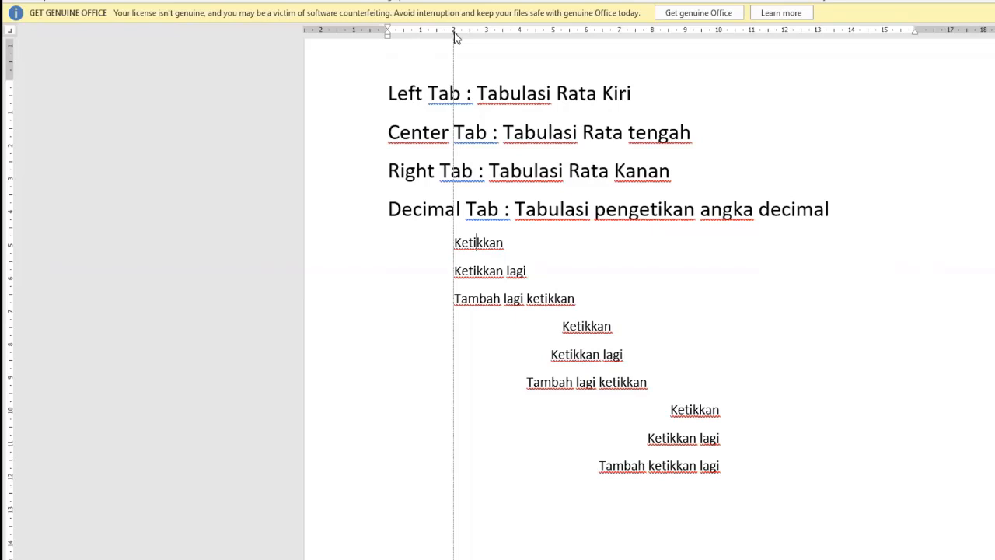
left_click_drag(455, 33, 455, 33)
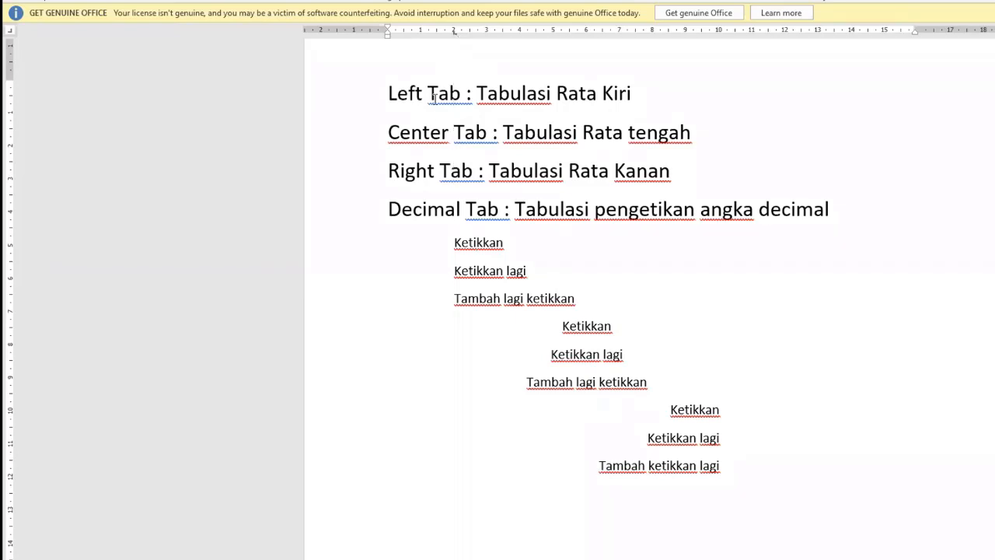
left_click_drag(465, 241, 708, 478)
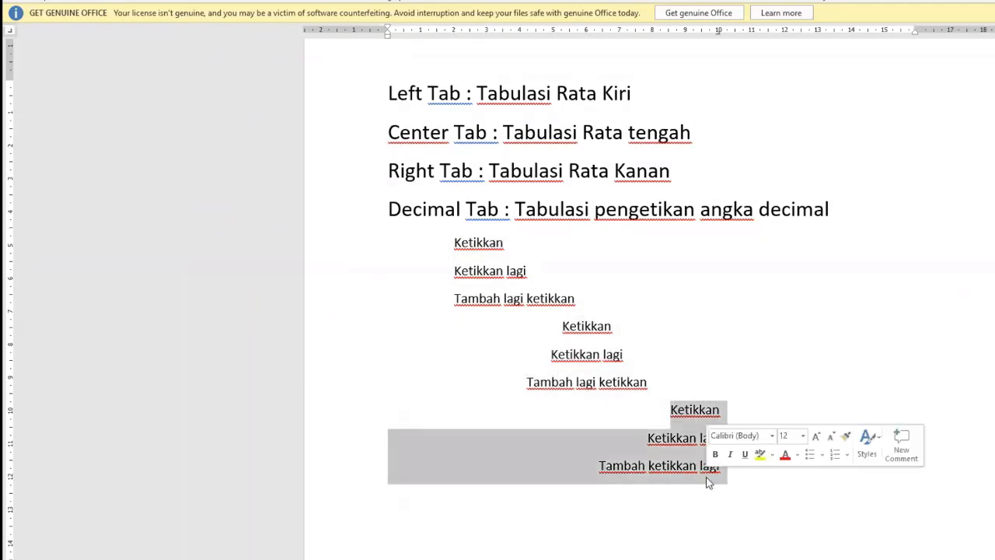
- Start an empty line below the right-aligned samples and set a decimal tab stop at 14 cm on it
left_click(739, 475)
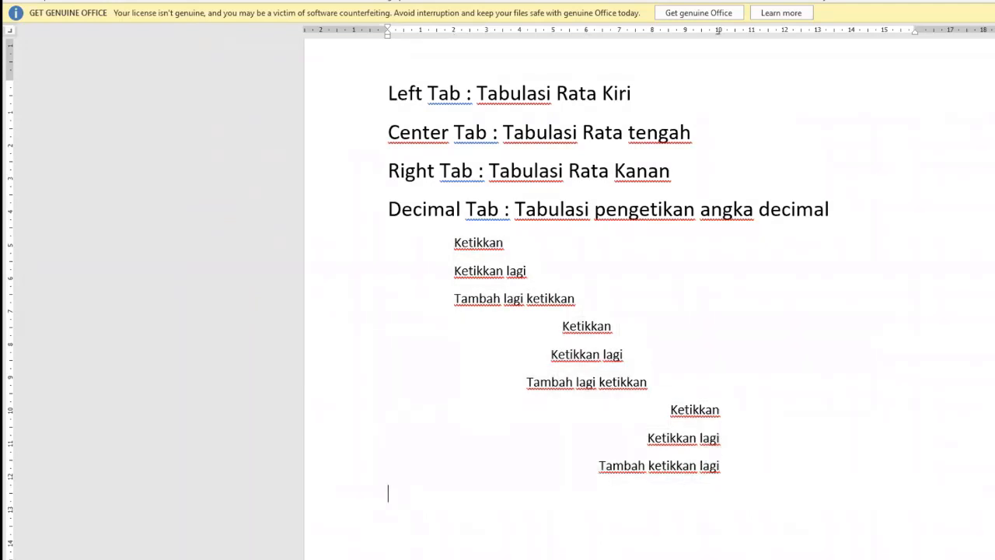
scroll(703, 387, "down", 1)
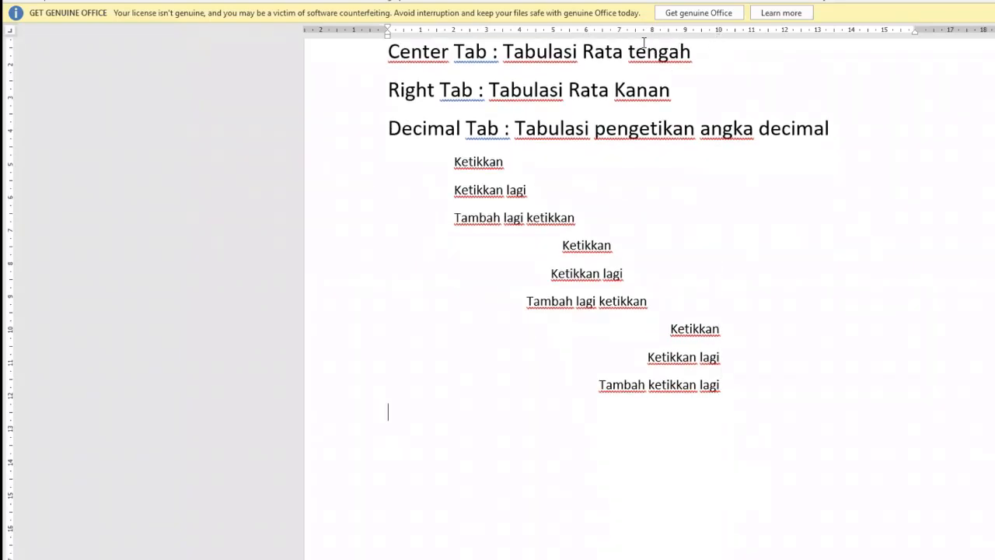
left_click(11, 30)
left_click(852, 31)
key("Tab")
type("1")
type("000")
type(",00")
key("BackSpace")
key("BackSpace")
key("BackSpace")
key("BackSpace")
key("BackSpace")
key("BackSpace")
key("BackSpace")
key("BackSpace")
- Enter "1.000.000,00" and "950.000,50" on two lines aligned to the 14 cm decimal tab stop
key("Tab")
type("1.000")
type(".000,00")
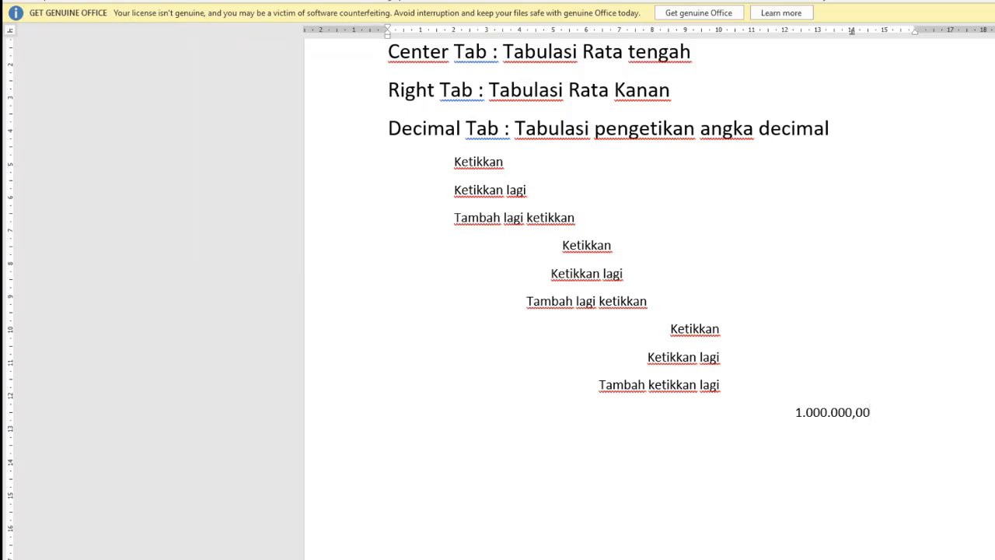
key("Return")
key("BackSpace")
key("Return")
key("Tab")
type("950.000,50")
left_click_drag(851, 33, 852, 34)
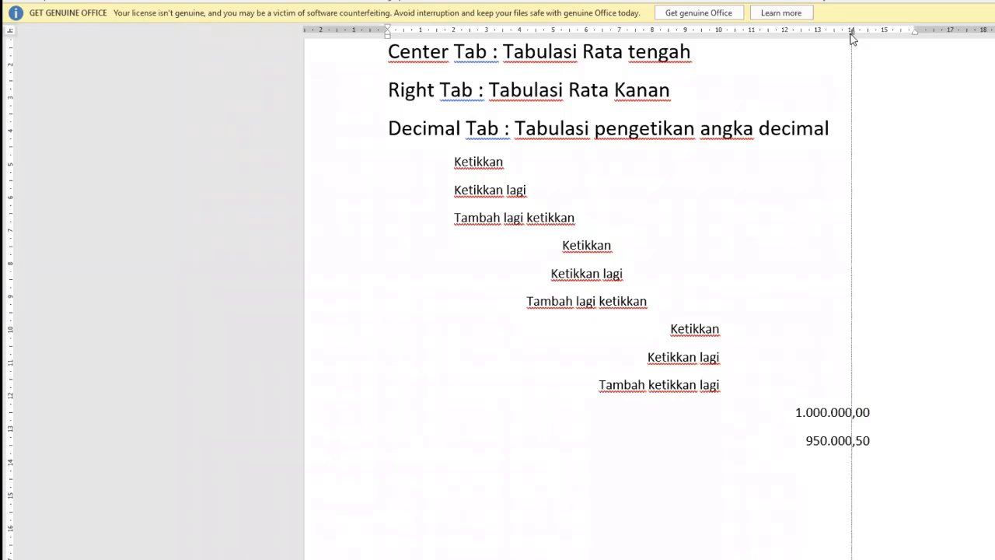
left_click_drag(853, 39, 852, 36)
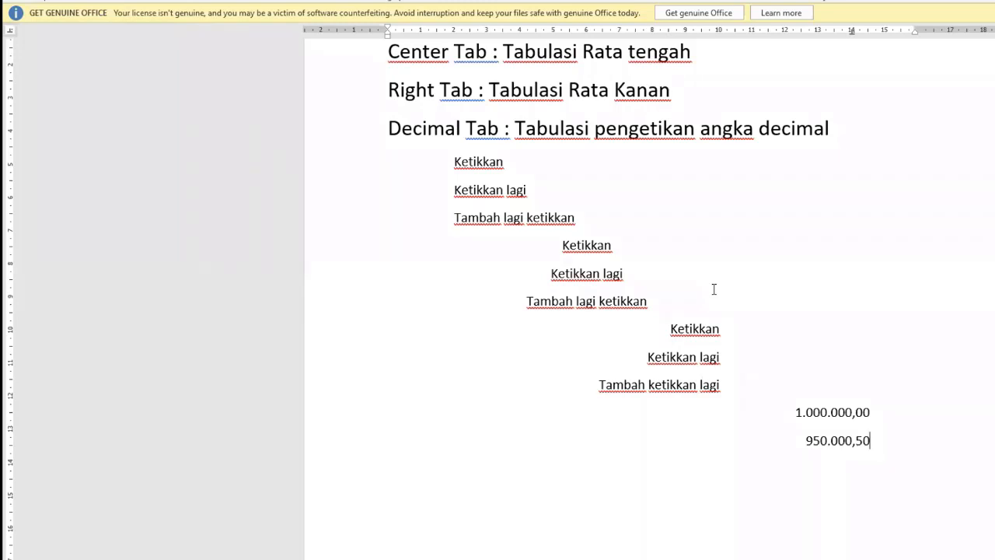
- On a new line, replace the 14 cm decimal tab stop with a left tab stop at 11 cm and a decimal one at 15 cm
key("Return")
scroll(781, 422, "down", 3)
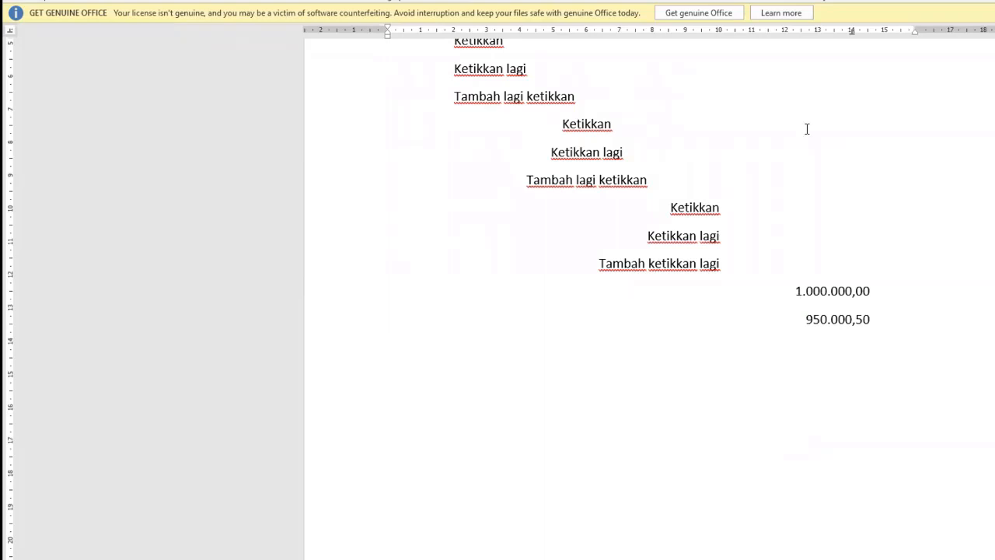
left_click_drag(852, 33, 851, 81)
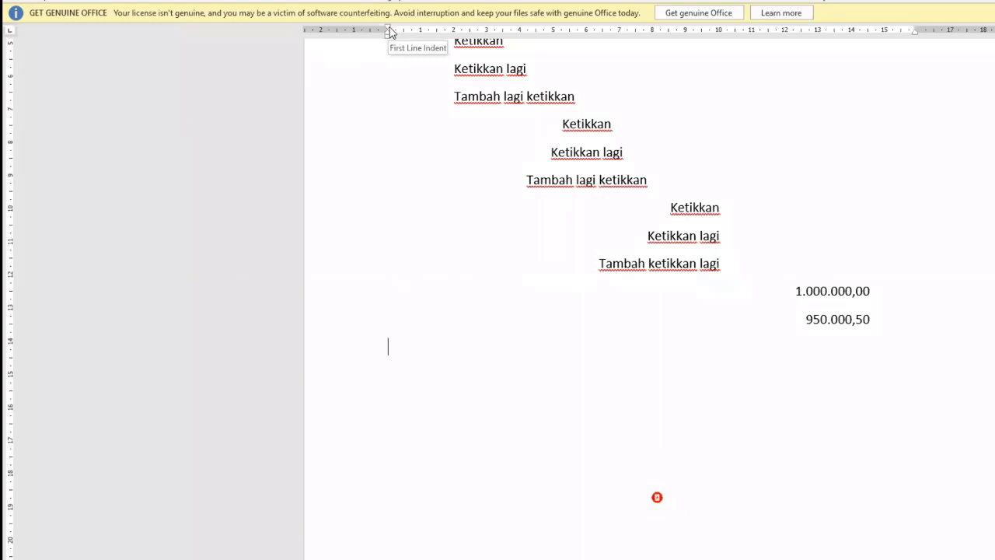
left_click(751, 33)
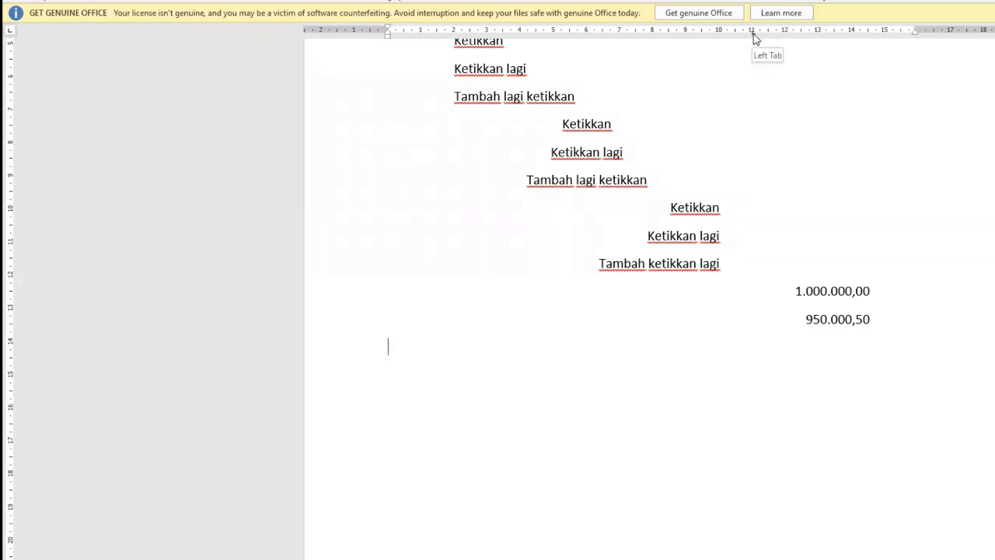
left_click(11, 32)
left_click(884, 33)
- Enter the cost line "Pembuatan Spanduk" with "Rp." at the 11 cm tab stop and "200.000,00" at the 15 cm one
type("Pembuatan Spanduk")
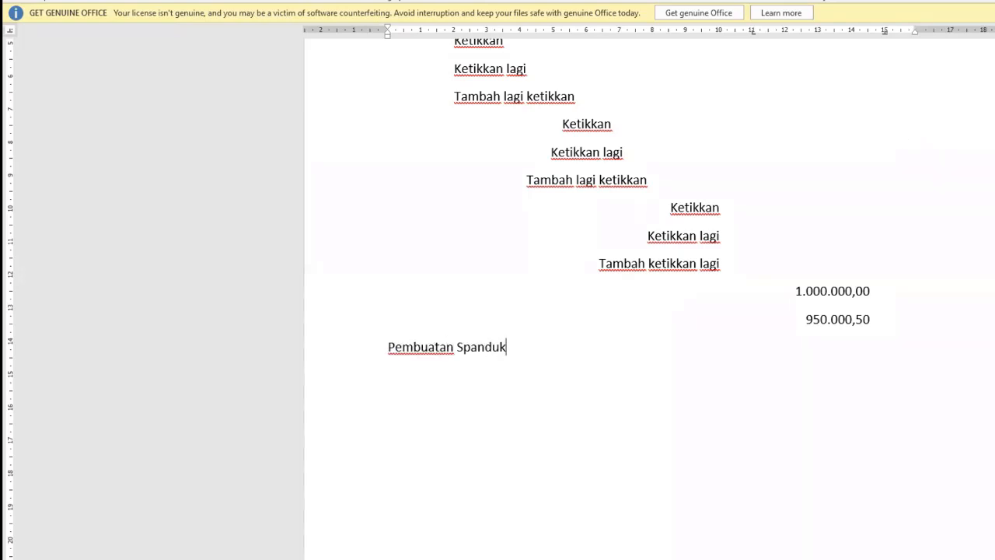
key("Tab")
type("Rp.")
key("Tab")
type("200.00")
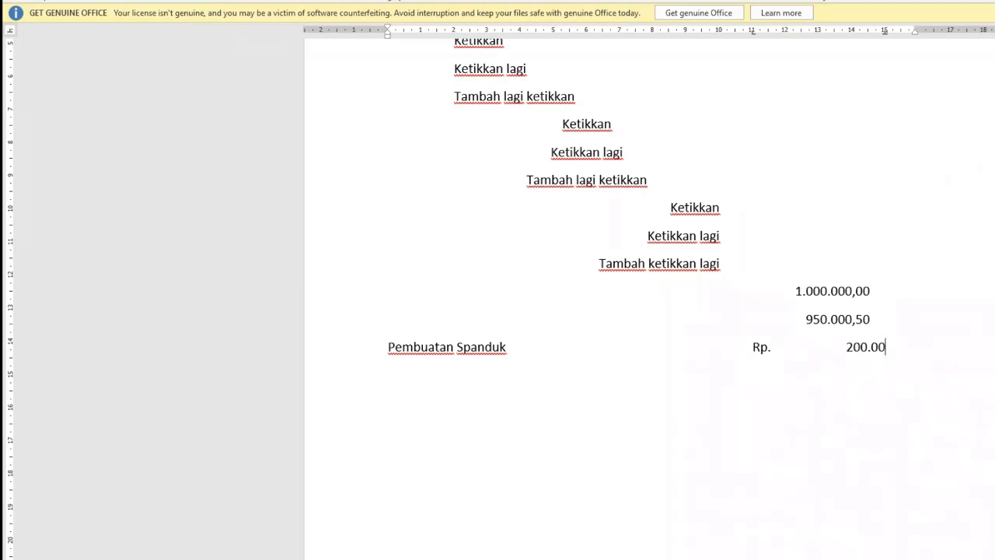
type("0,00")
- Add the cost line "Biaya Pembuatan Laporan" with "Rp." and "75.000,00" at the two tab stops
key("Return")
type("Bia")
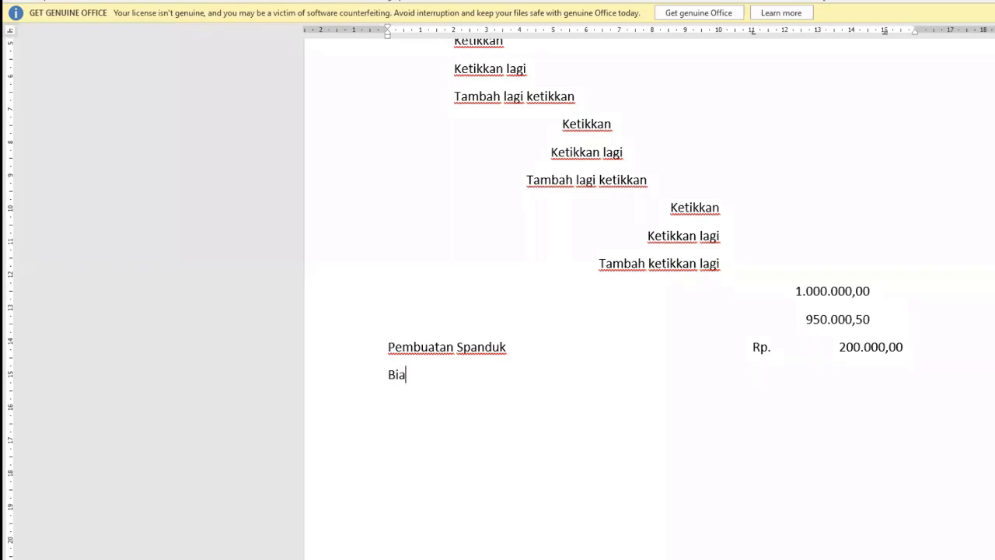
type("ya Pembuat")
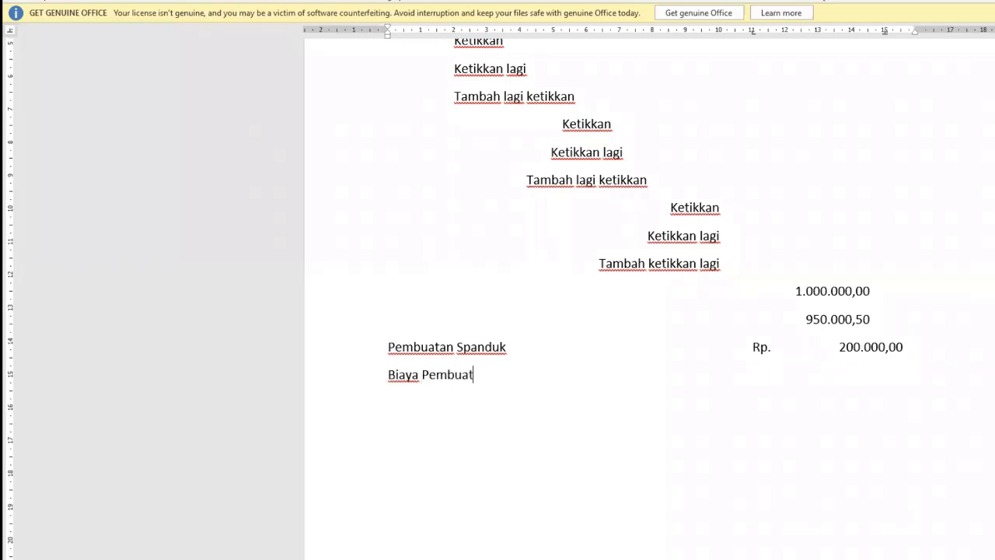
type("an Laporan")
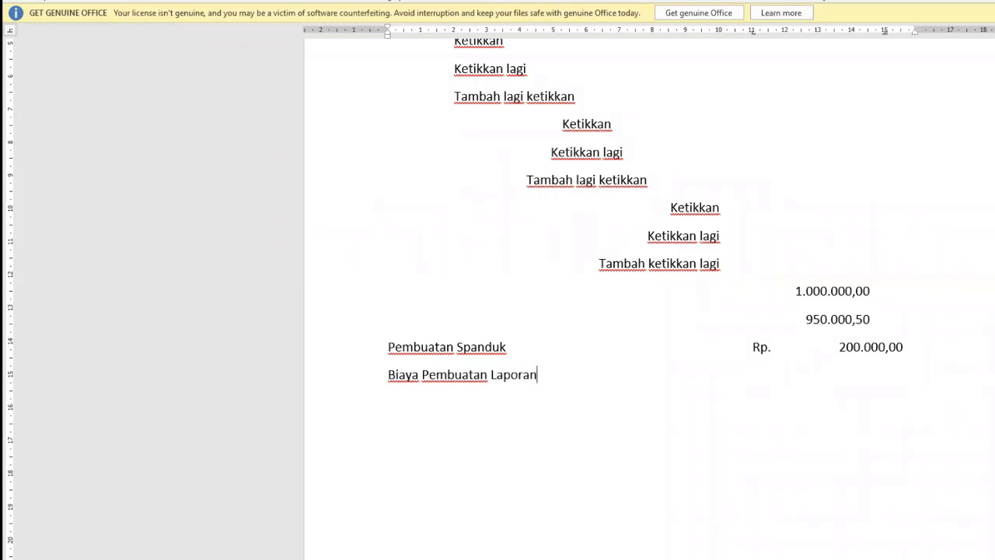
key("Tab")
type("Rp.")
type("75.000")
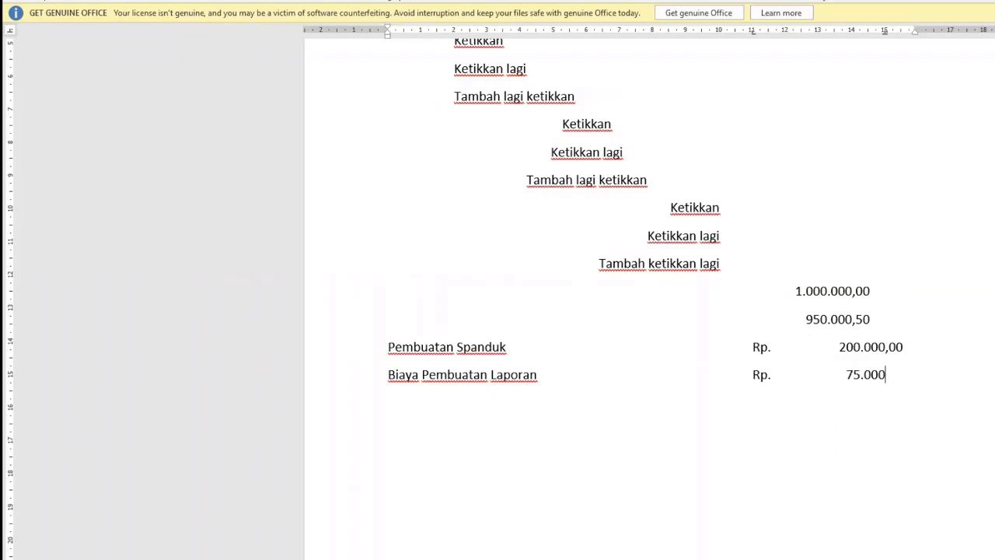
type(",00")
- Add the cost line "Biaya tak terduga" with "Rp." and "250.000,00" at the two tab stops
key("Return")
type("Biaya tak terduka")
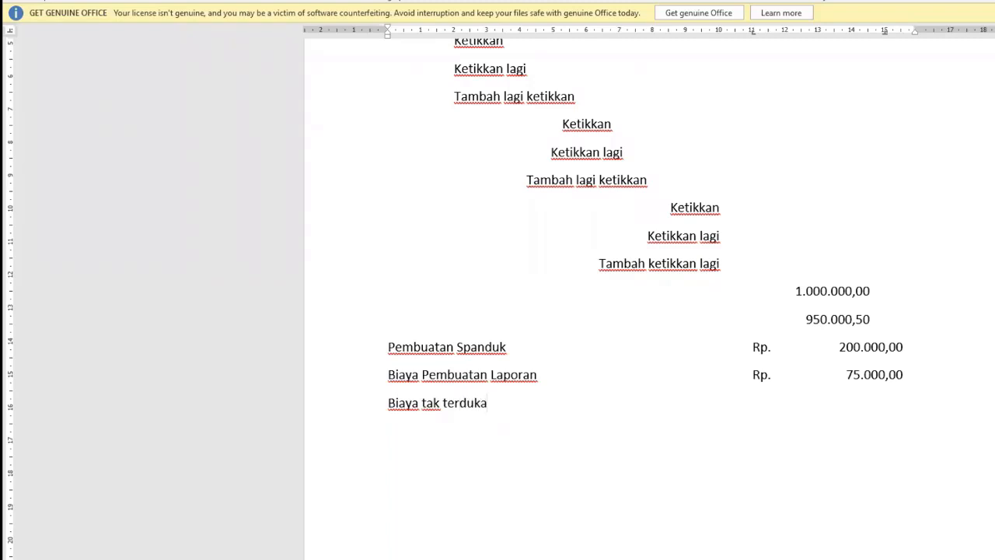
key("BackSpace")
key("BackSpace")
type("ga")
key("Tab")
type("Rp.")
key("Tab")
type("250.00")
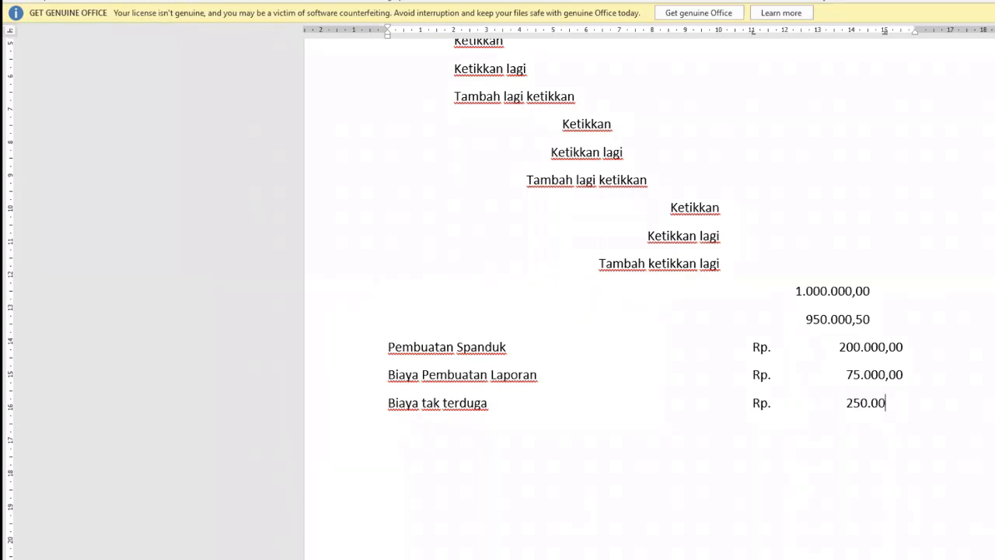
type("0,-")
type("00")
- Fill the gaps between "Pembuatan Spanduk" and "Biaya Pembuatan Laporan" and their "Rp." with manually entered dots
left_click_drag(510, 347, 683, 356)
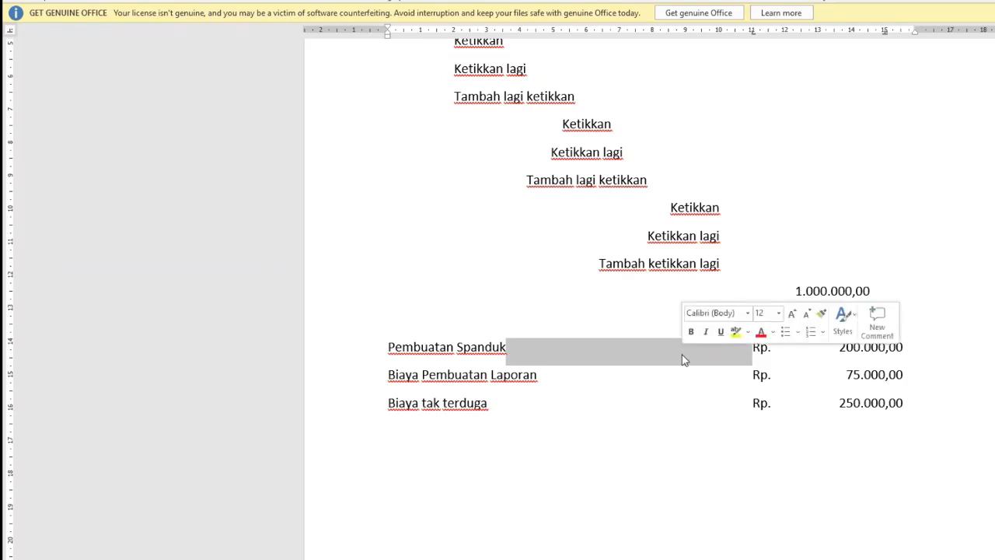
left_click(587, 342)
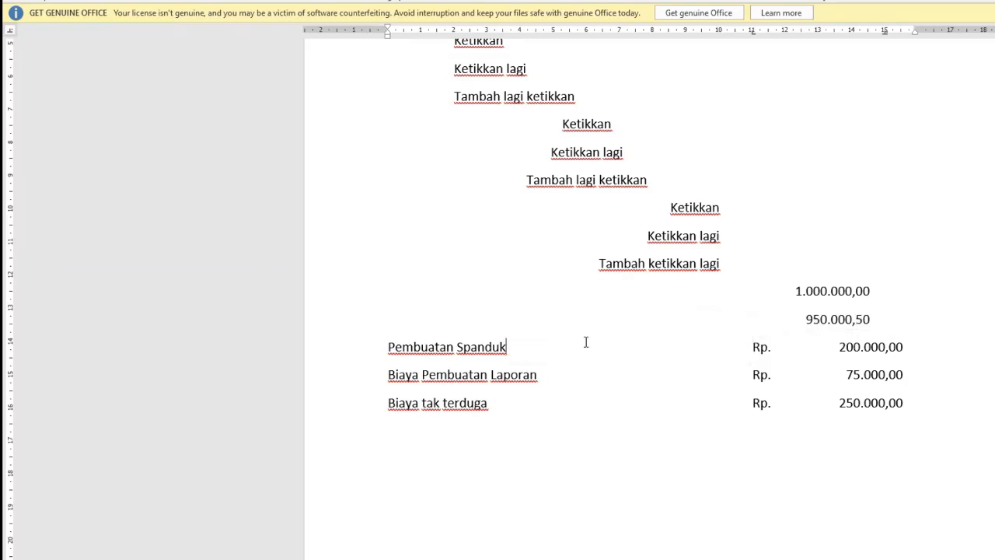
type("....................")
type(".....................................")
left_click(559, 371)
type(".........................")
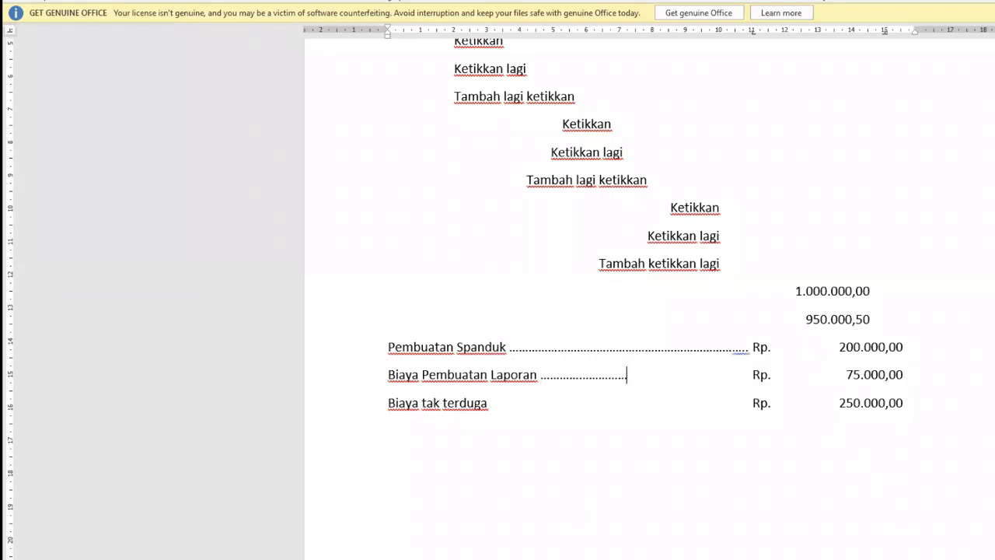
type("....................................")
- Fill the gap between "Biaya tak terduga" and its "Rp." with manually entered dots
key("Down")
key("Left")
type("...............................")
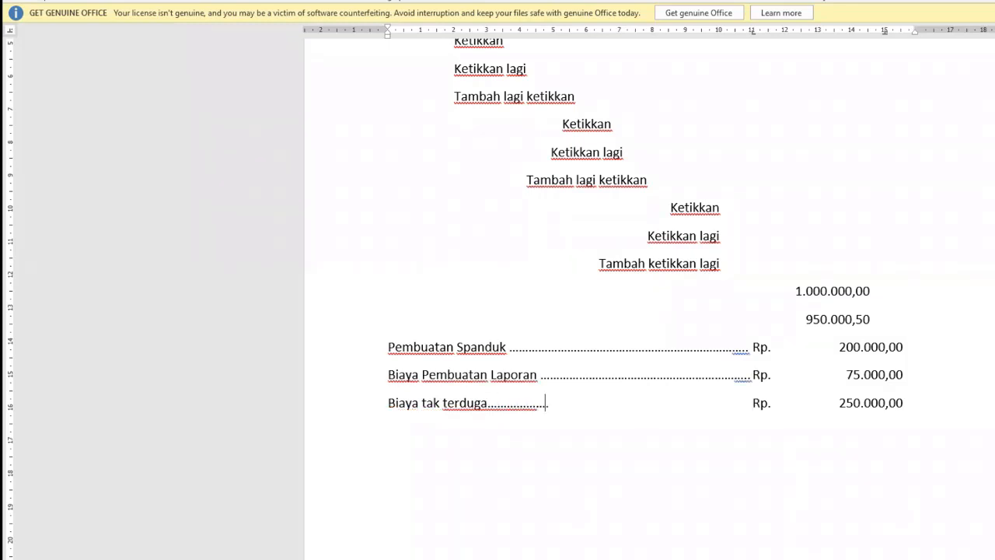
type("............................................")
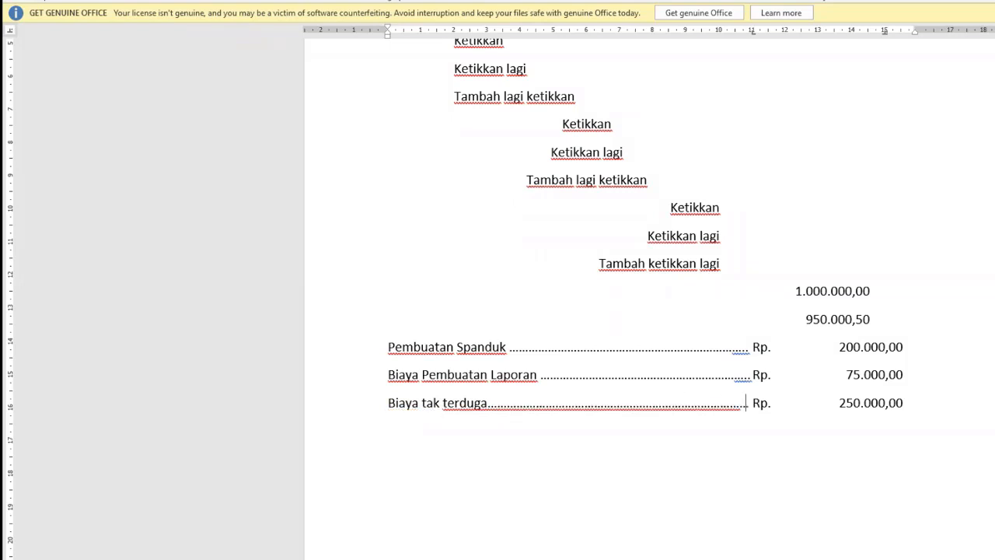
type("..")
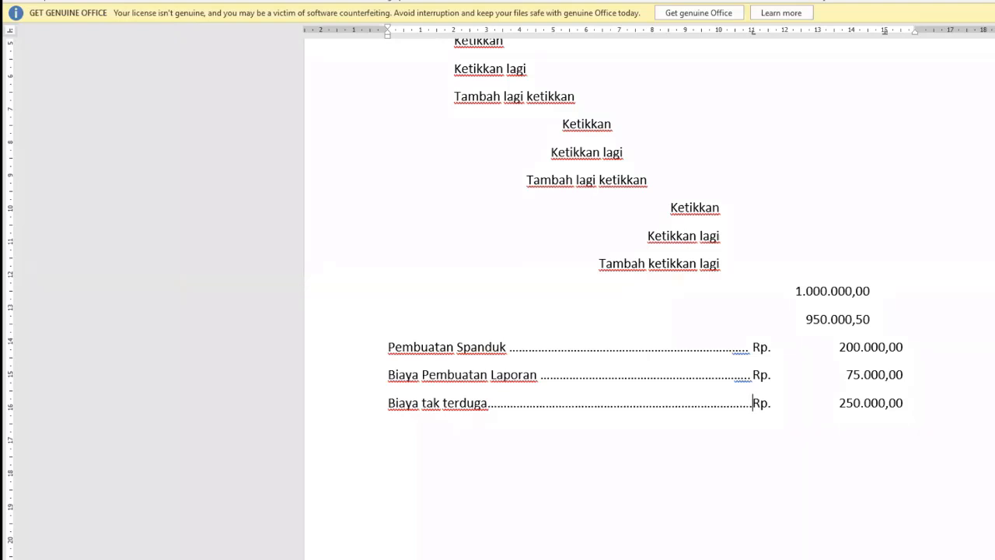
- Highlight the manually entered dots on the "Biaya tak terduga" line to examine them
key("shift+Left")
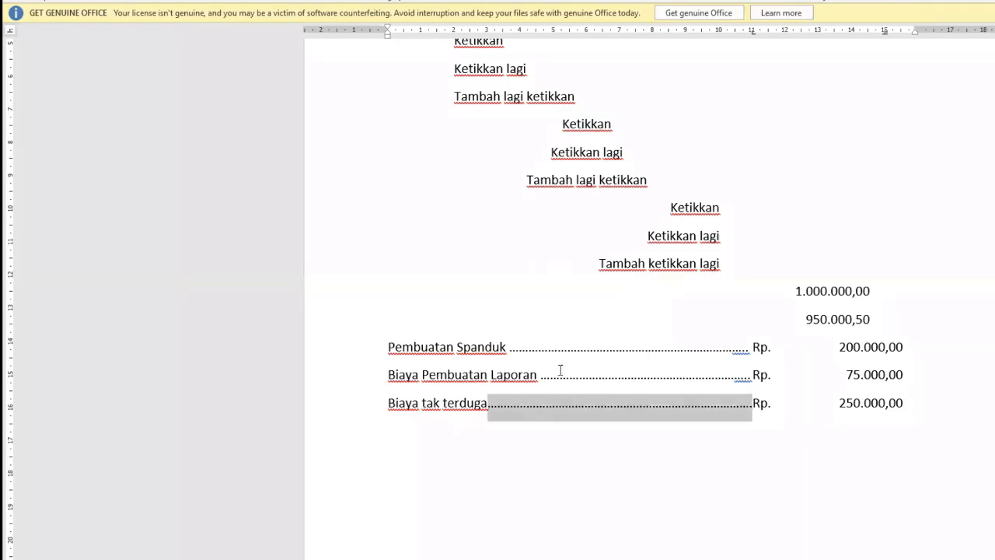
key("shift+Right")
key("shift+Left")
- Add two empty lines below the cost list and open the tab stop settings for the last one
left_click(923, 401)
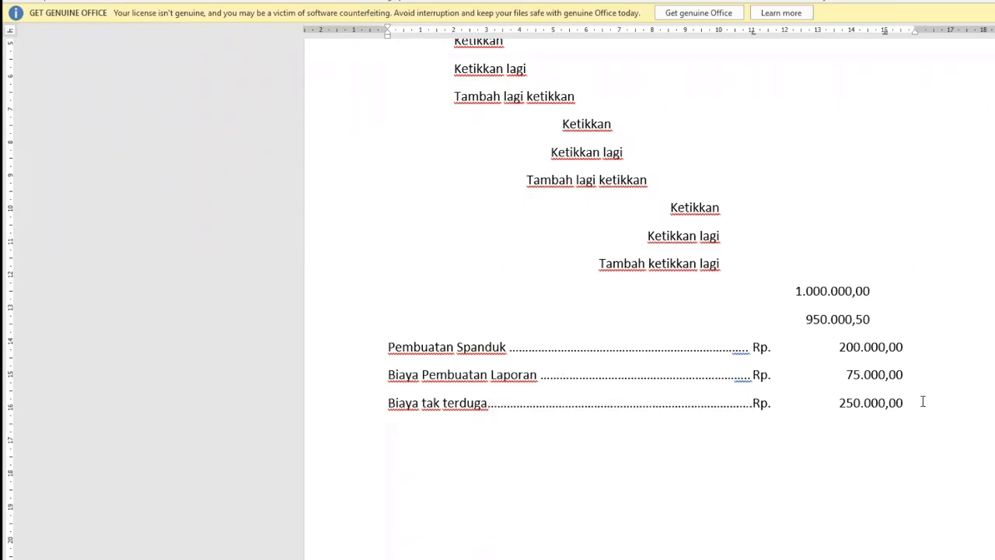
key("Return")
key("Return")
double_click(753, 31)
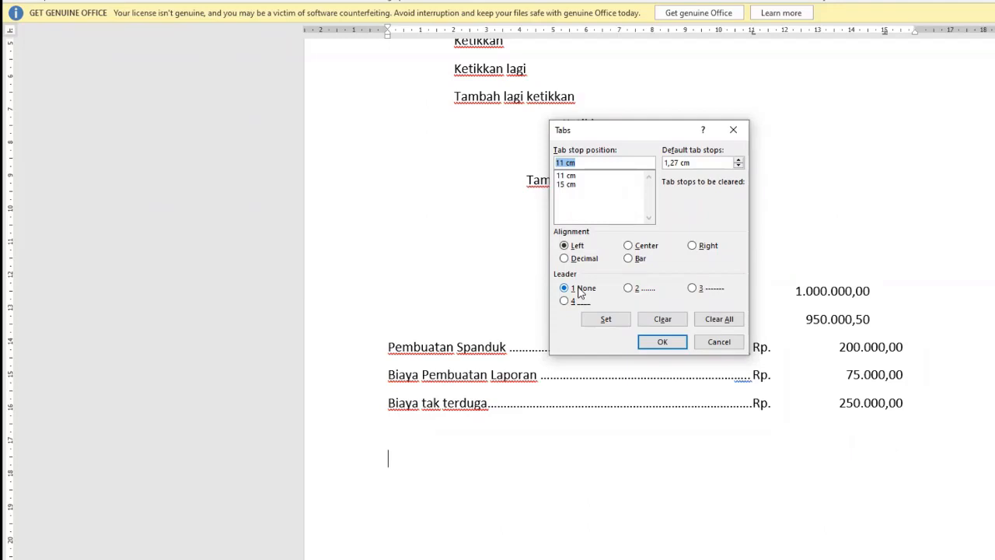
- Try the dotted, dashed and underline leader styles for the 11 cm tab stop
left_click(627, 290)
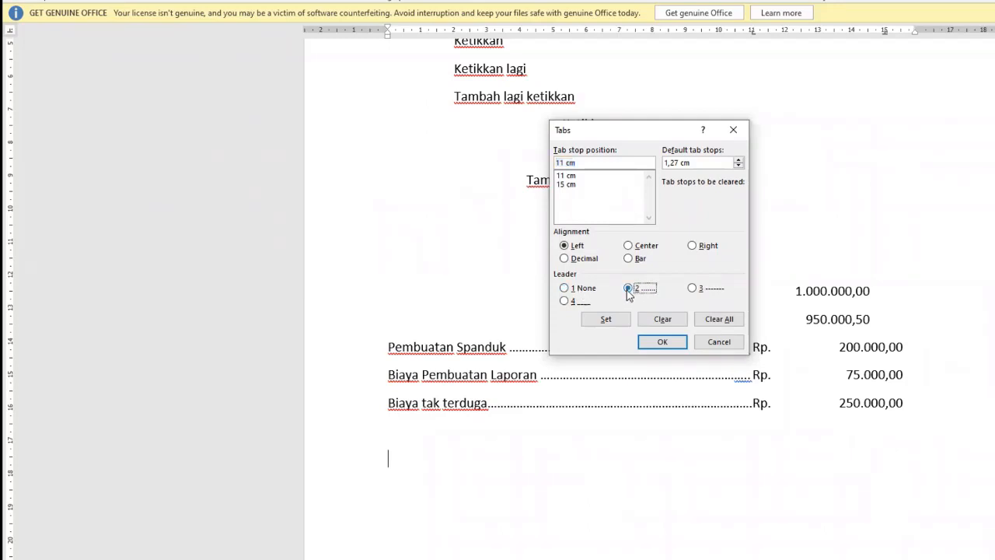
left_click(693, 288)
left_click(567, 303)
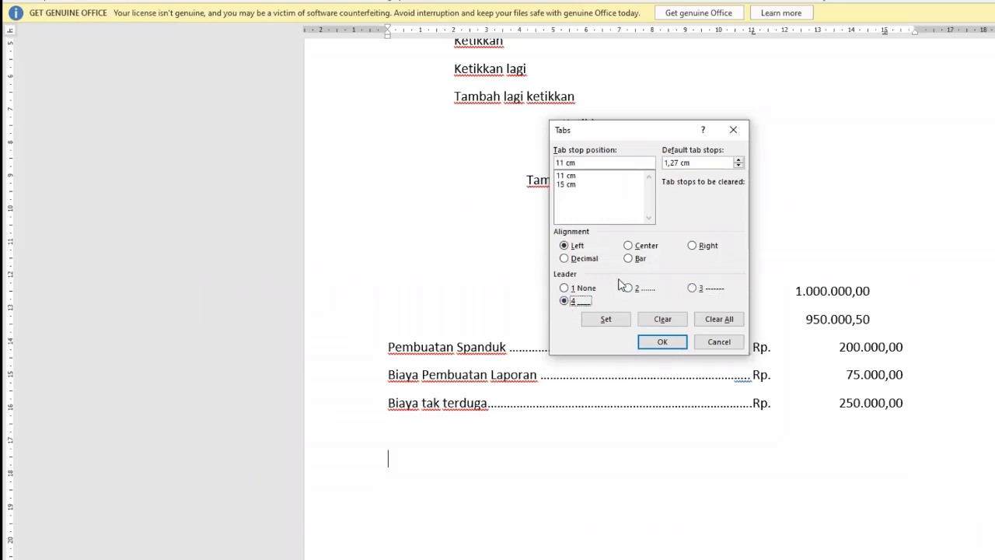
- Apply the dotted leader (style 2) to the 11 cm tab stop of the last line
left_click(573, 177)
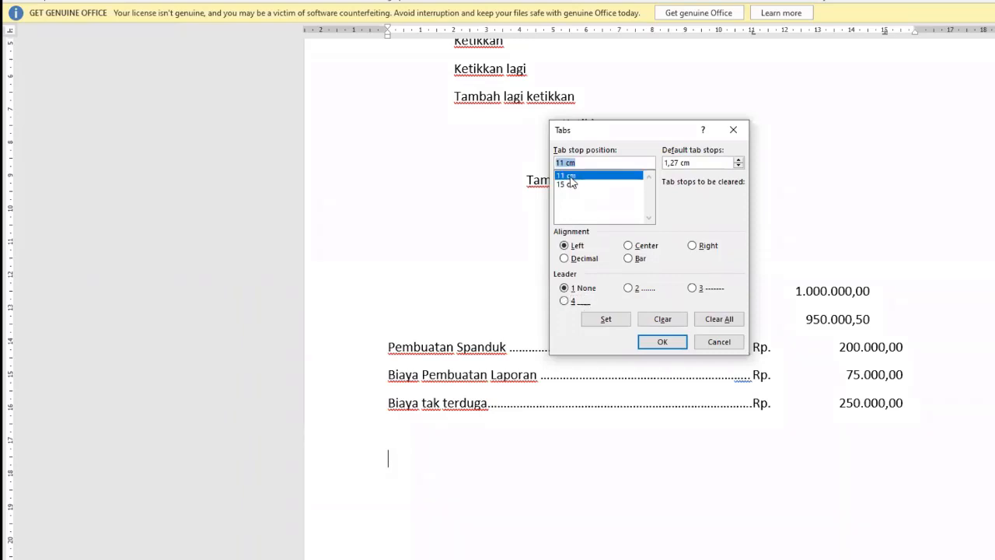
left_click(629, 289)
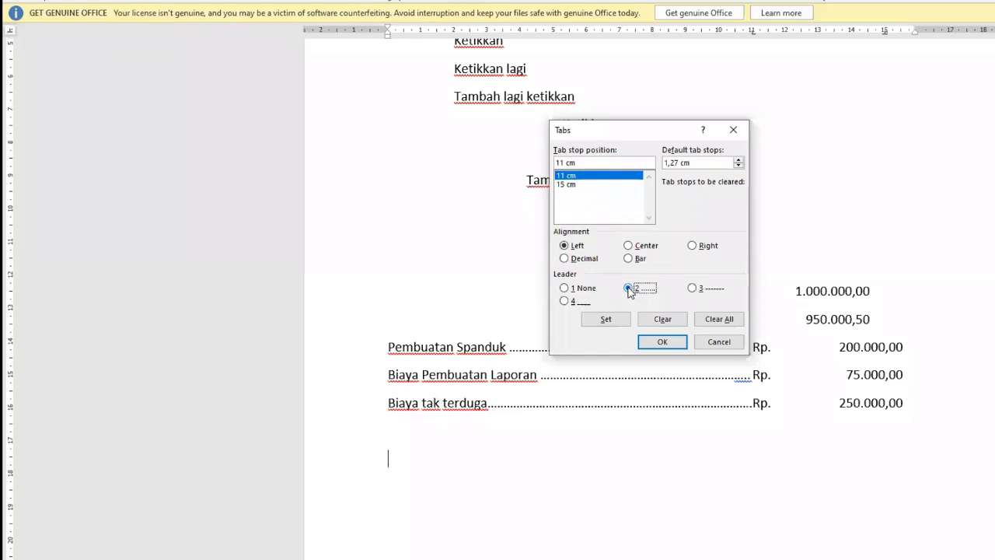
left_click(662, 343)
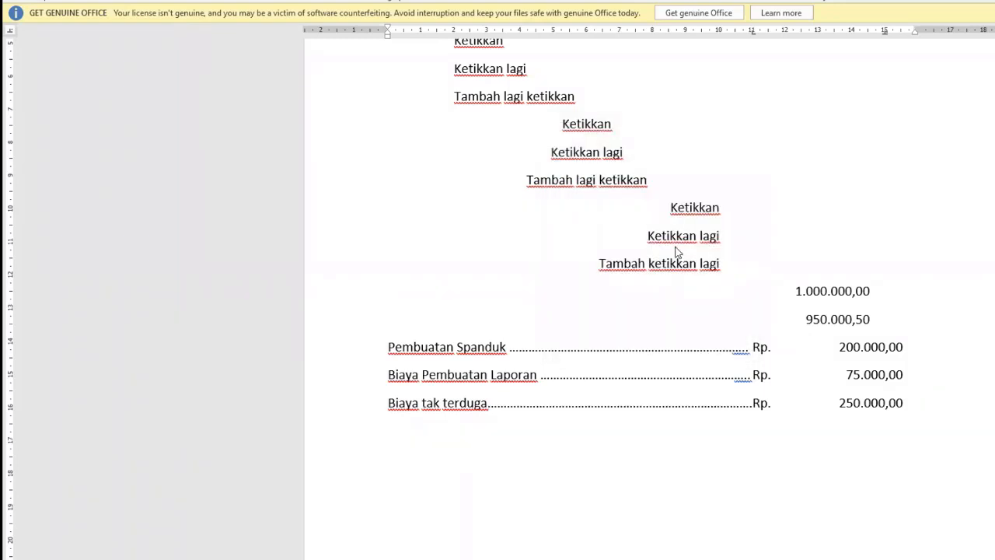
- Enter "Pembuatan Spanduk" on the last line and extend its dotted leader to the 11 cm tab stop
left_click(402, 457)
type("Pembuatan ")
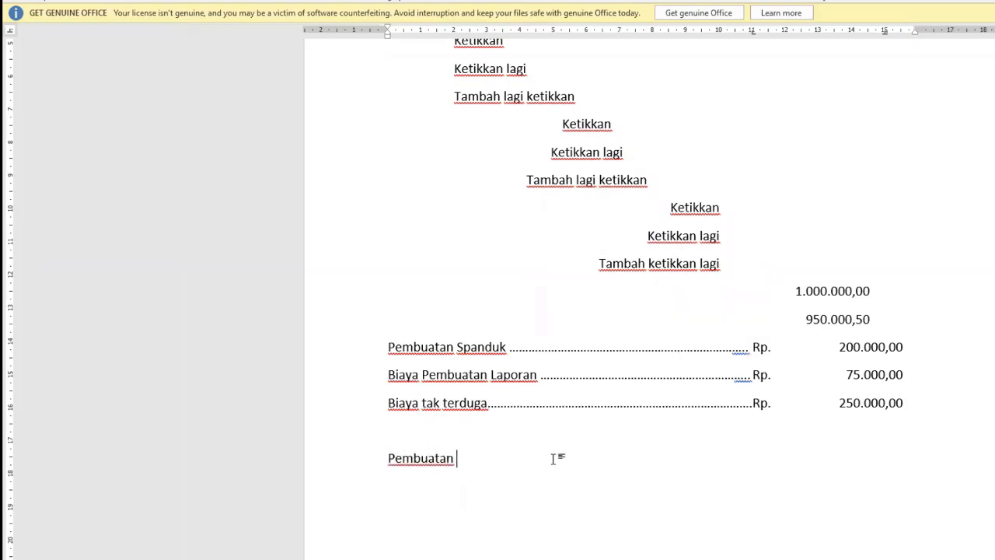
type("Spanduk")
key("Tab")
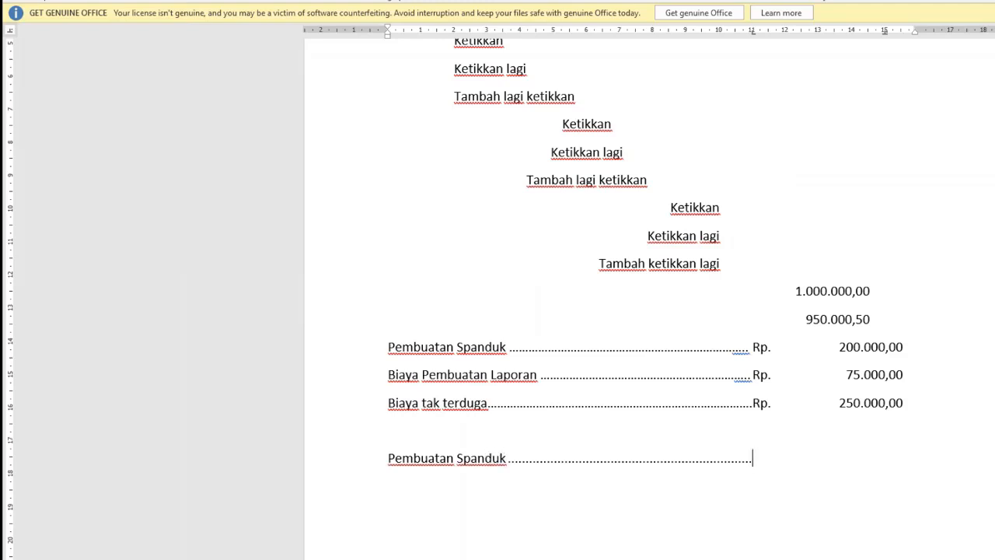
key("BackSpace")
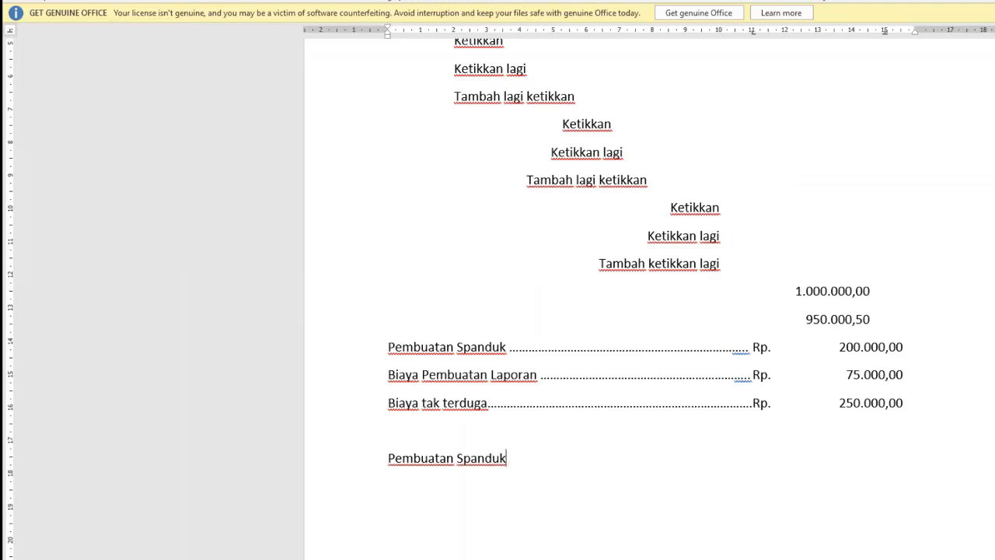
key("Tab")
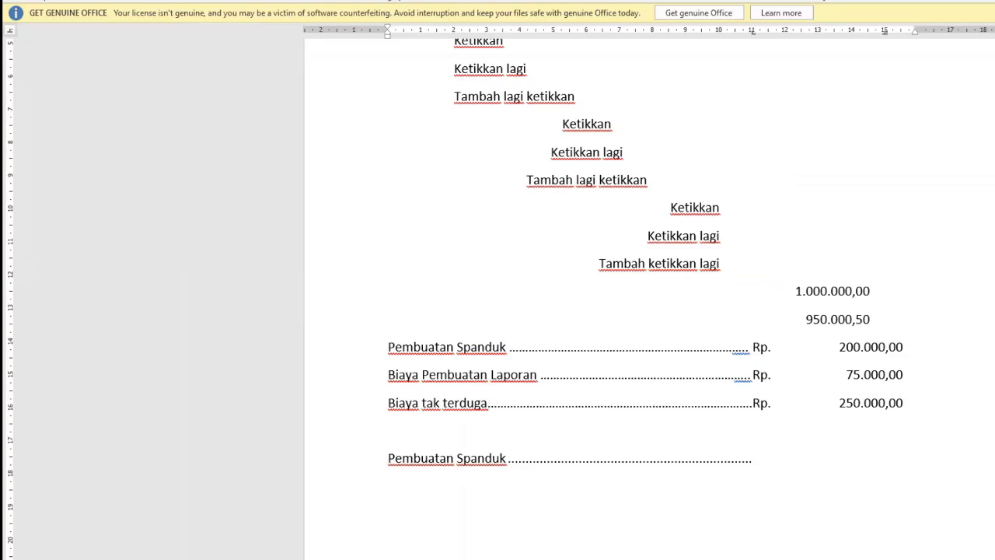
- Complete the new "Pembuatan Spanduk" line with "Rp." and the tab-aligned amount 200.000,00, and start a new line
type("Rp")
type(".\t")
type("200.0")
type("00,-")
key("BackSpace")
key("BackSpace")
type(",00")
key("Return")
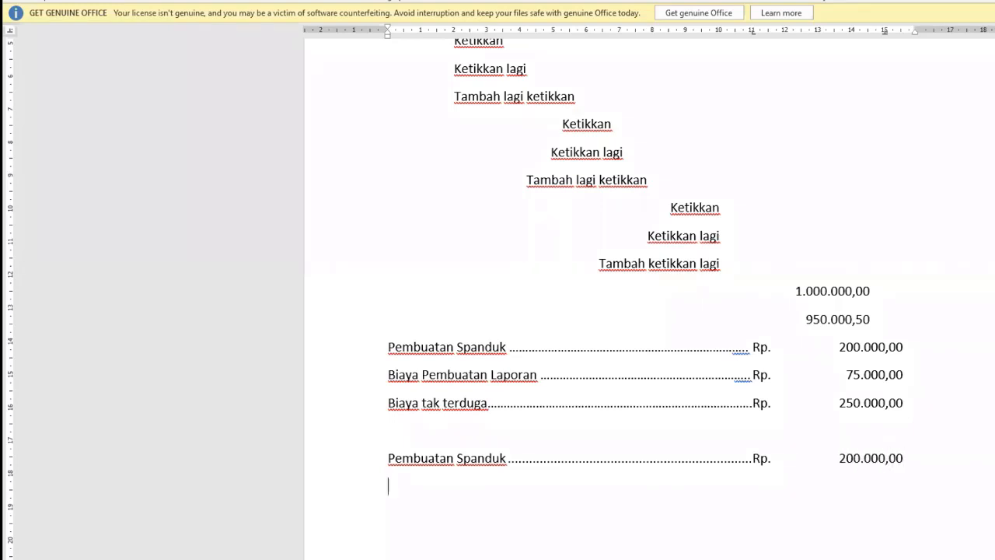
- Add the line "Biaya Pembuatan Laporan" with a dotted tab leader, "Rp." and the amount 75.000,00, and start a new line
scroll(555, 459, "down", 1)
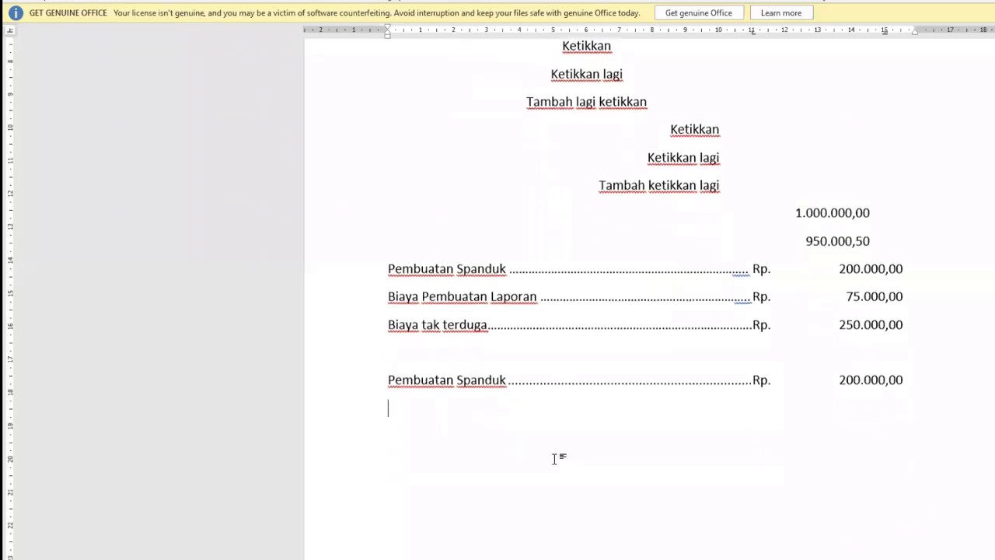
type("Biaya ")
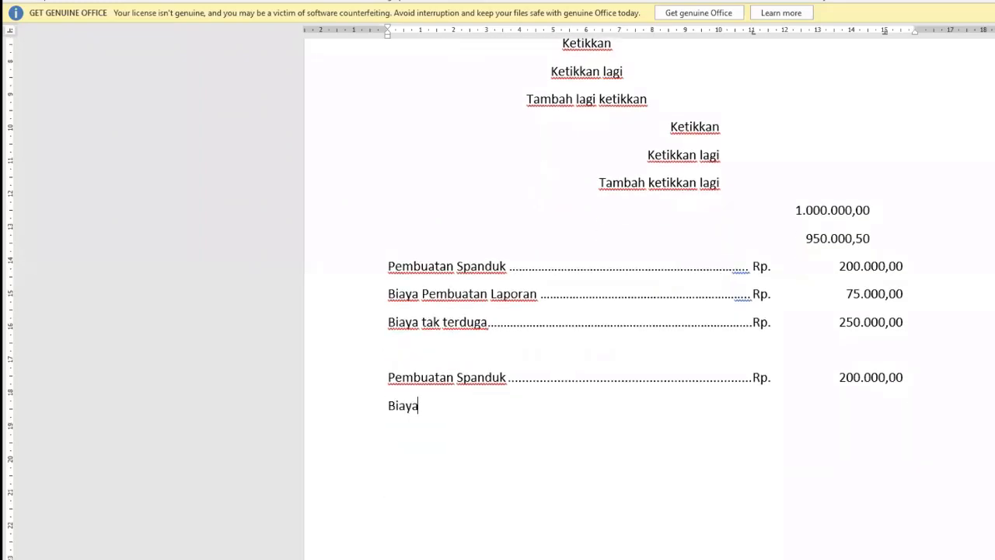
type("Pembuatan Laporan")
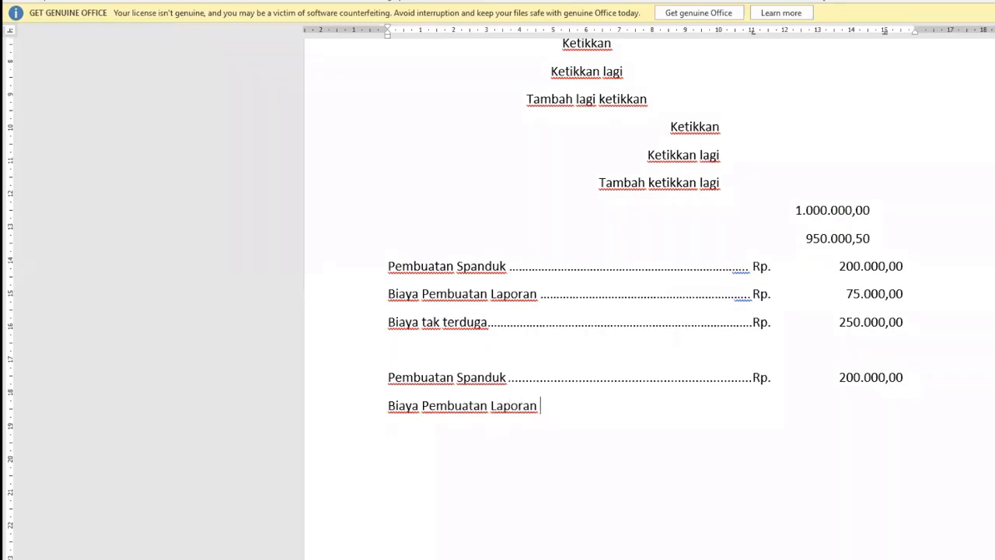
key("Tab")
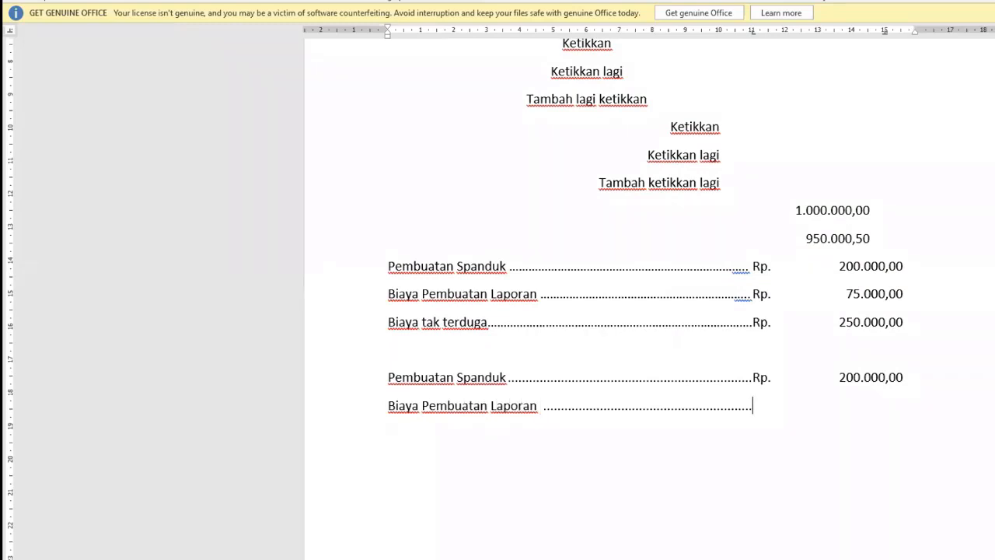
type("Rp.")
key("Tab")
type("75.000,00")
key("Return")
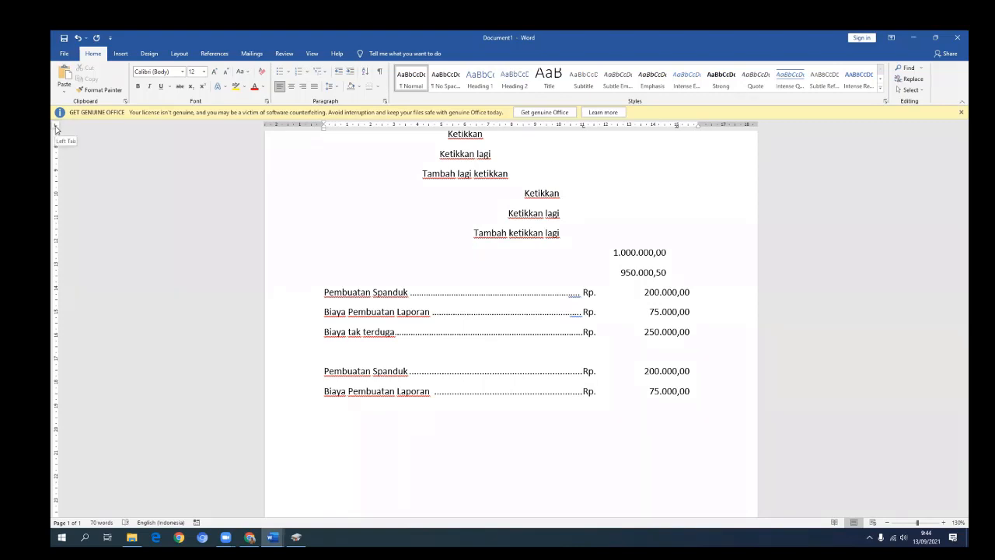
- Try extra left tab stops at 6 cm and 7 cm on the last "Biaya Pembuatan Laporan" line and remove both
left_click(465, 127)
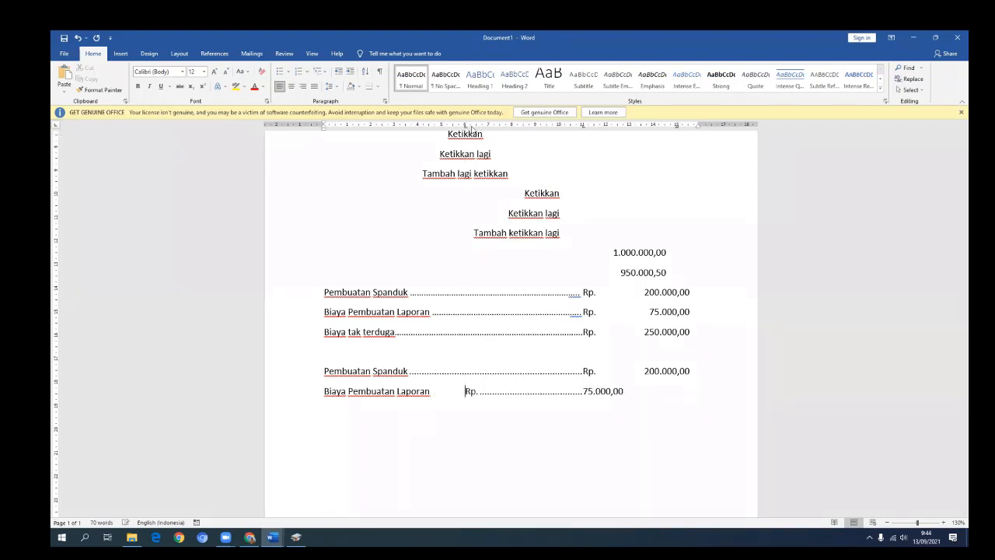
left_click(491, 127)
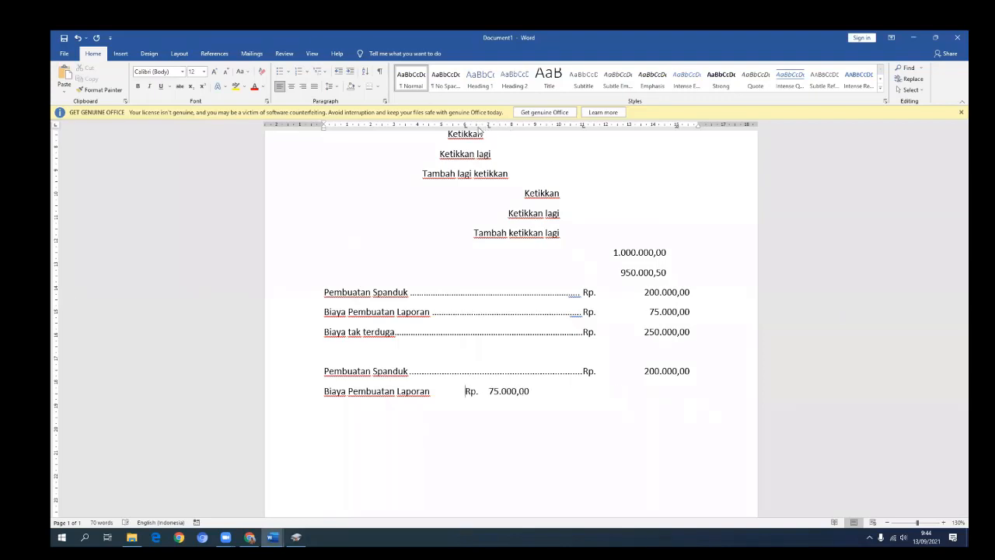
left_click_drag(491, 126, 491, 168)
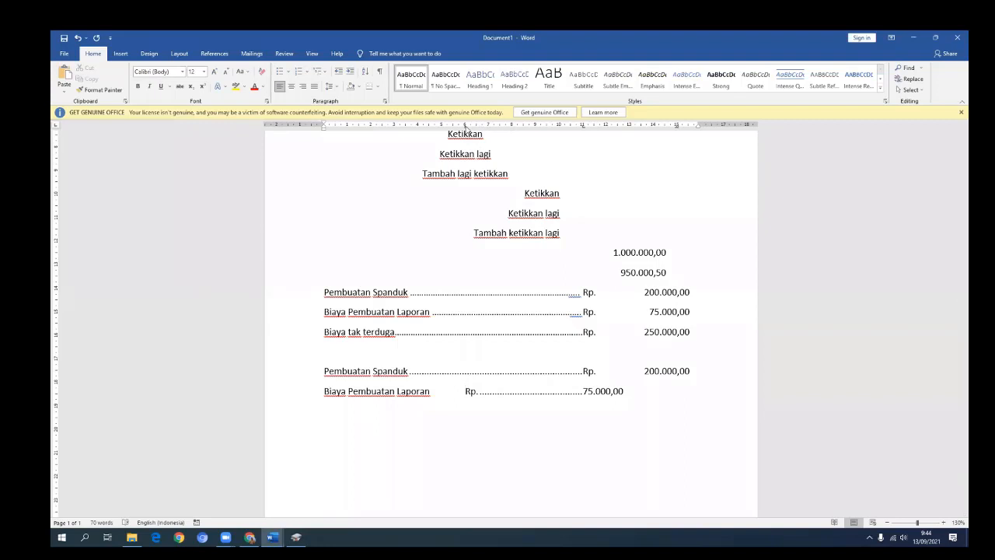
key("ctrl+z")
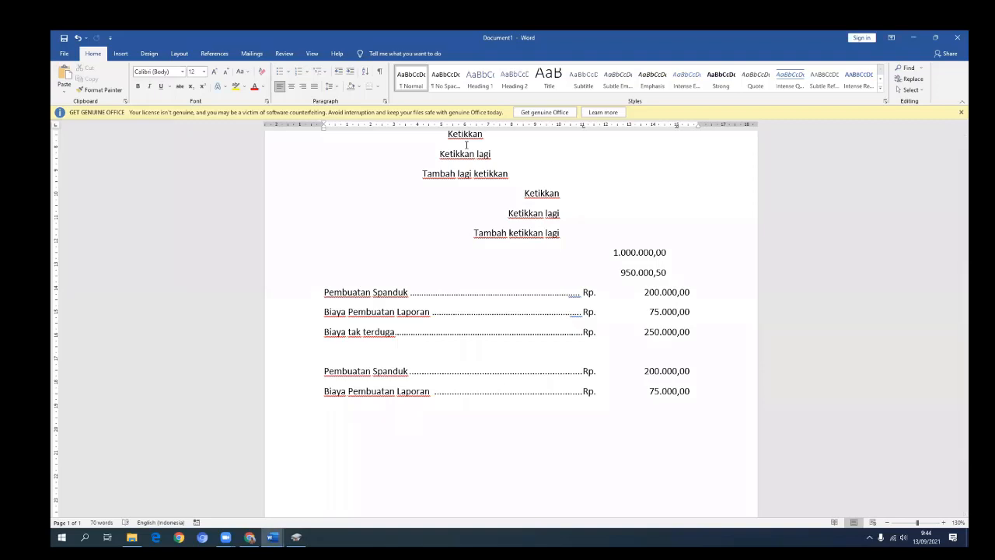
- View the alignment and leader settings of the 11 cm tab stop on the last "Biaya Pembuatan Laporan" line
double_click(583, 127)
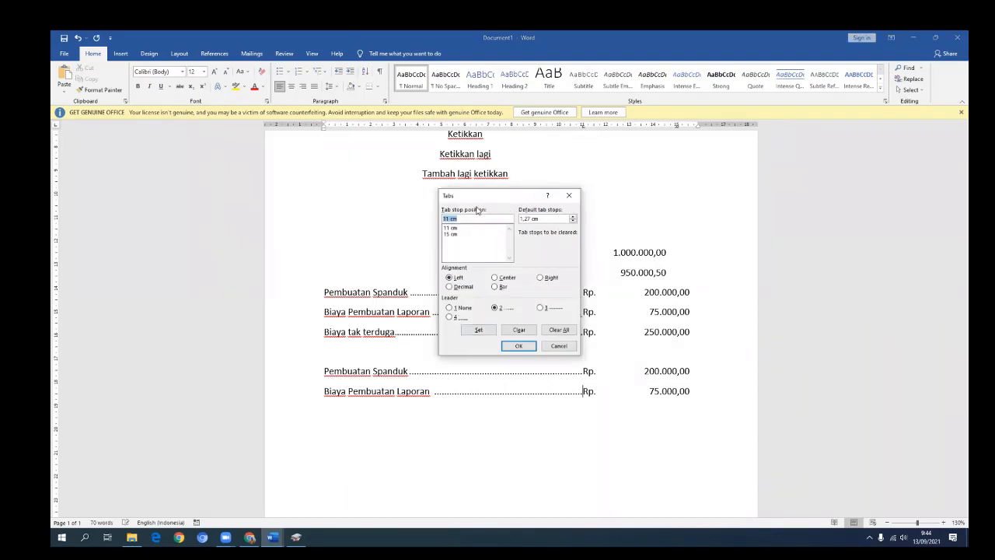
left_click(556, 345)
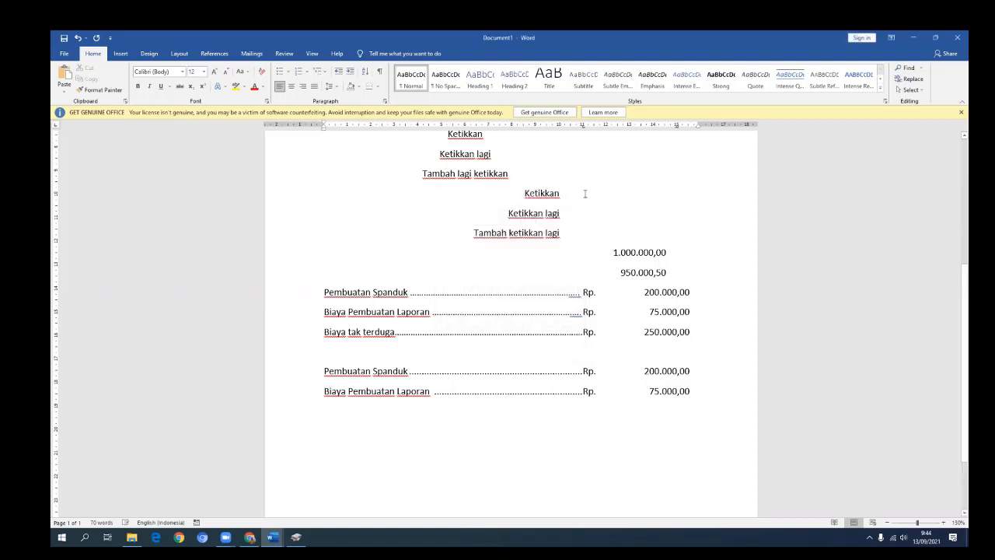
double_click(584, 127)
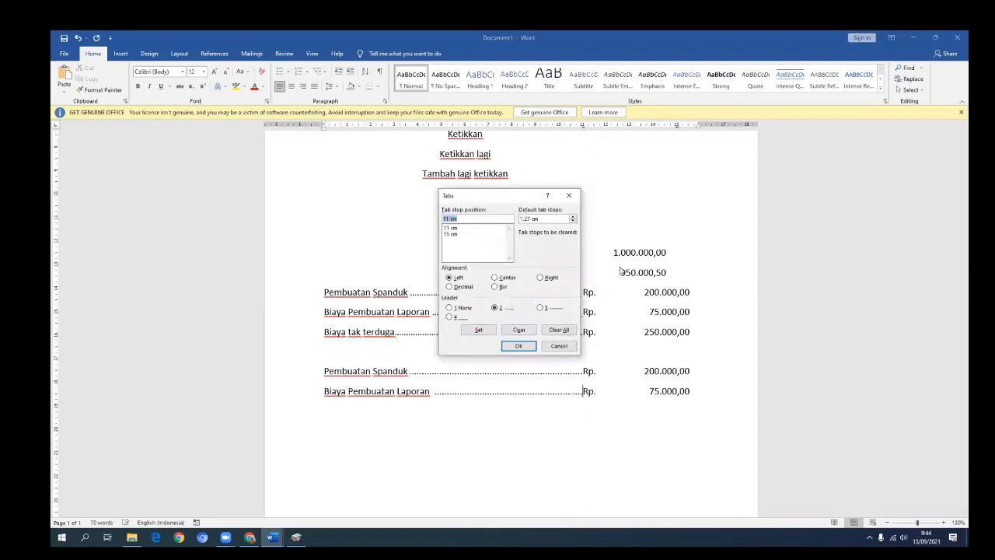
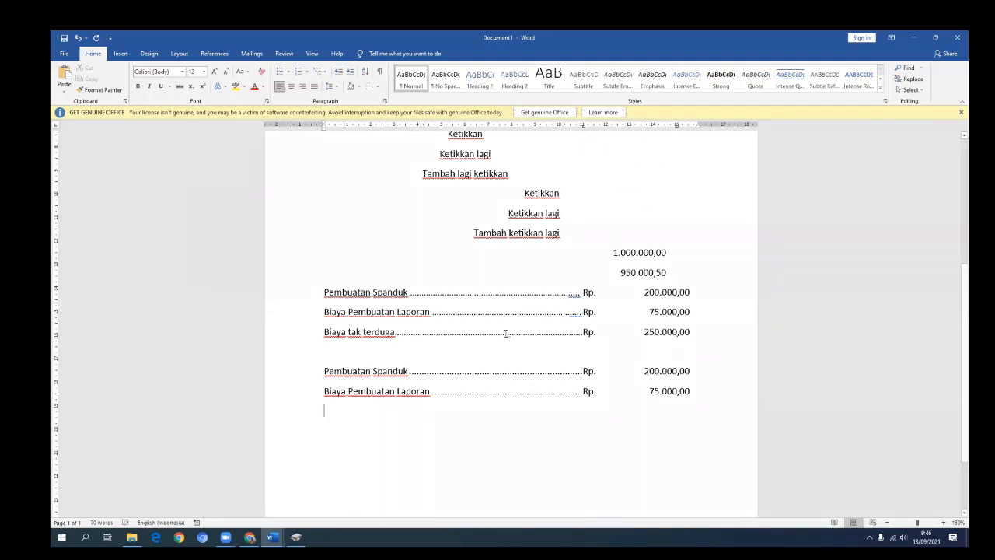
- Test the dotted leader on the empty line below the list with the placeholder texts "fsdfsdfsdfsfsf" and "gfg"
type("fsdfsdfsdfsf")
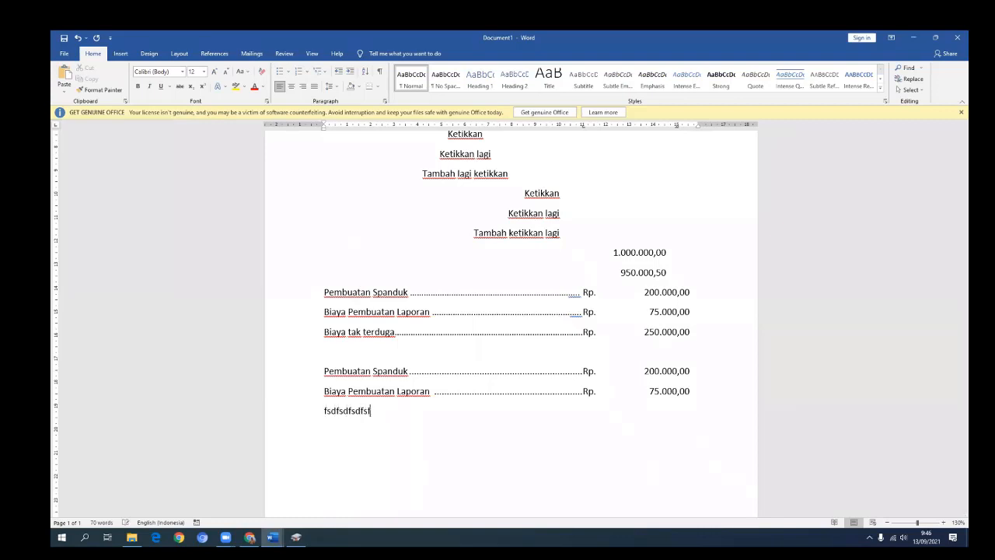
type("sf")
key("Tab")
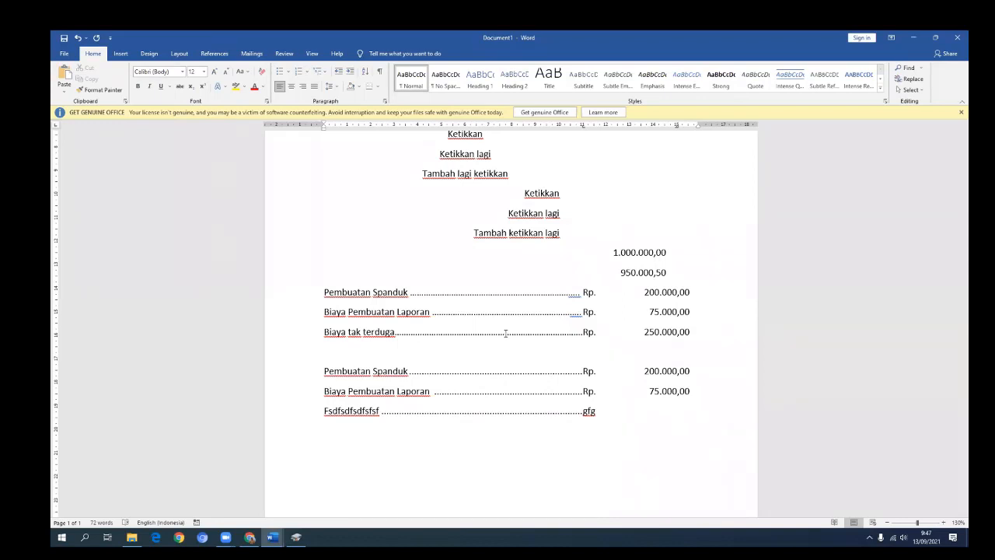
- Delete the placeholder text from the line below "Biaya Pembuatan Laporan"
key("shift+Left")
key("shift+Left")
key("shift+Left")
key("shift+Left")
key("shift+Left")
key("shift+Left")
key("shift+Left")
key("shift+Left")
key("shift+Left")
key("shift+Left")
key("shift+Left")
key("shift+Left")
key("shift+Left")
key("shift+Left")
key("shift+Left")
key("shift+Left")
key("shift+Left")
key("shift+Left")
key("Delete")
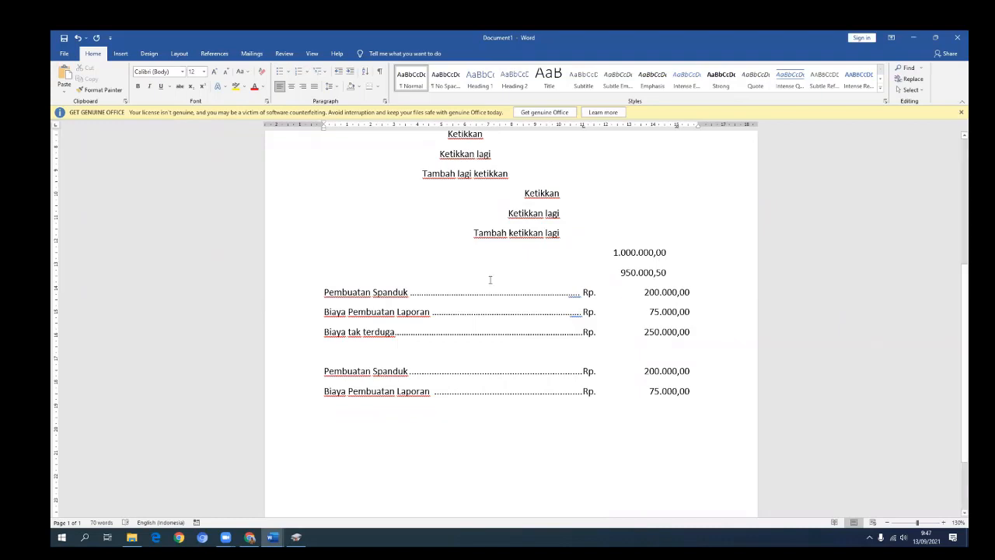
- Add empty lines below the second cost list and remove the 11 cm and 15 cm tab stops from them
double_click(583, 129)
key("Up")
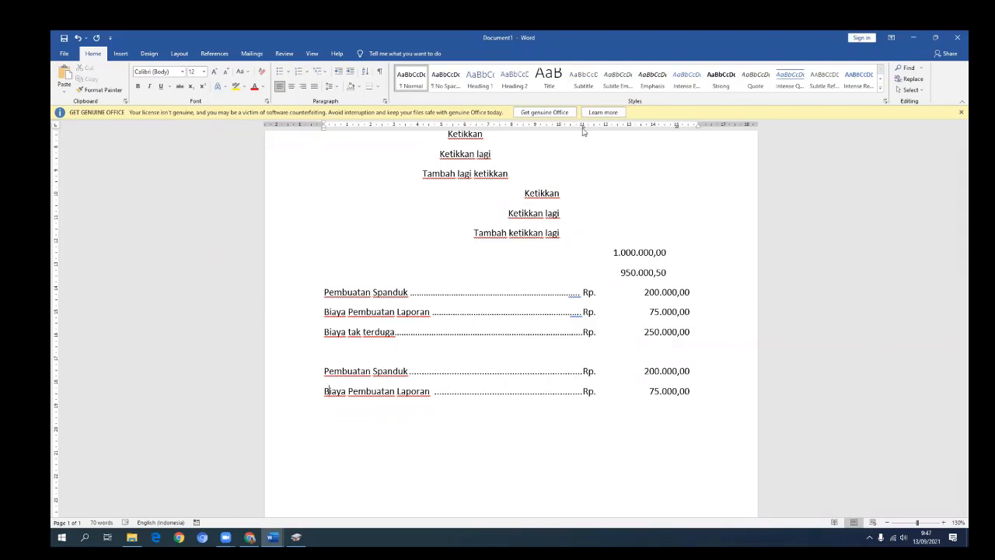
key("Down")
key("Return")
key("Return")
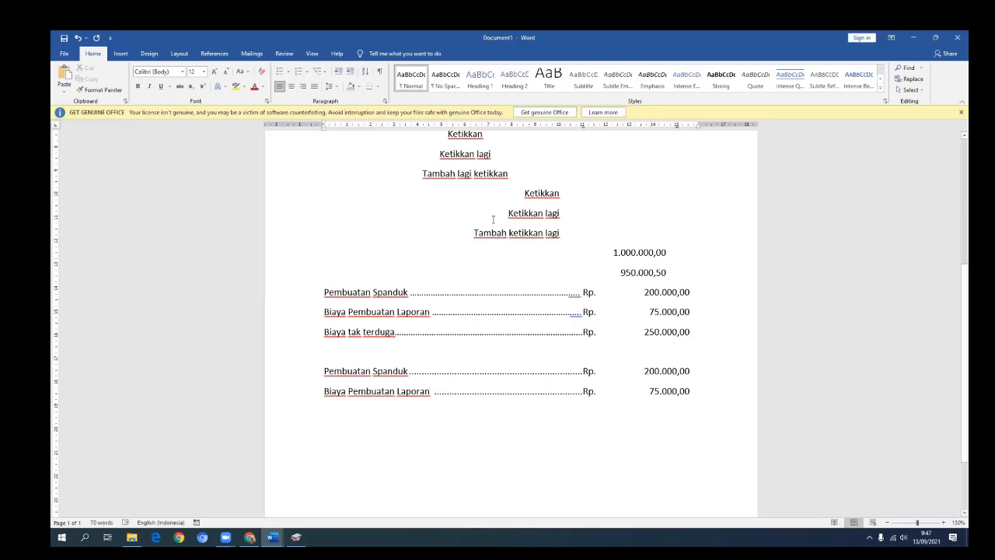
left_click_drag(331, 407, 333, 476)
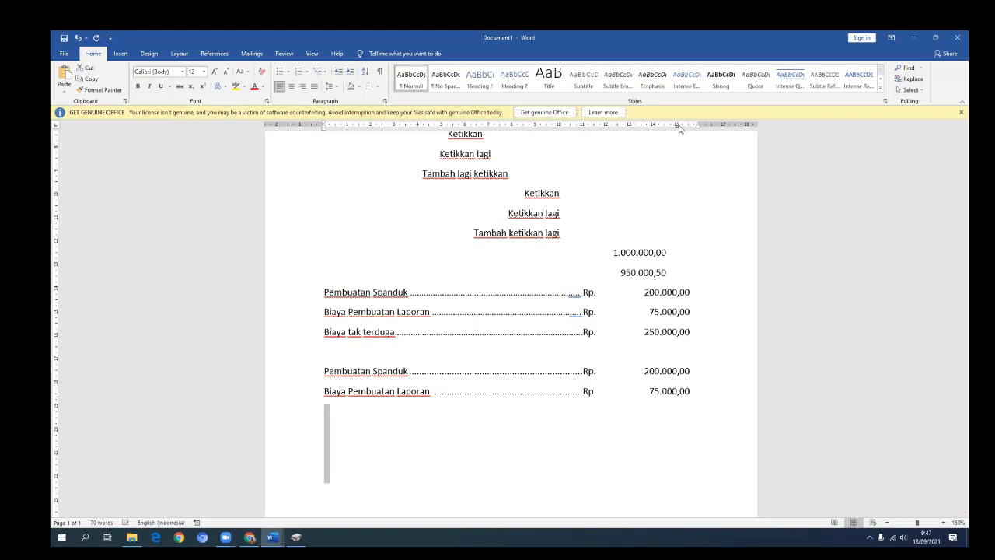
left_click_drag(677, 126, 678, 142)
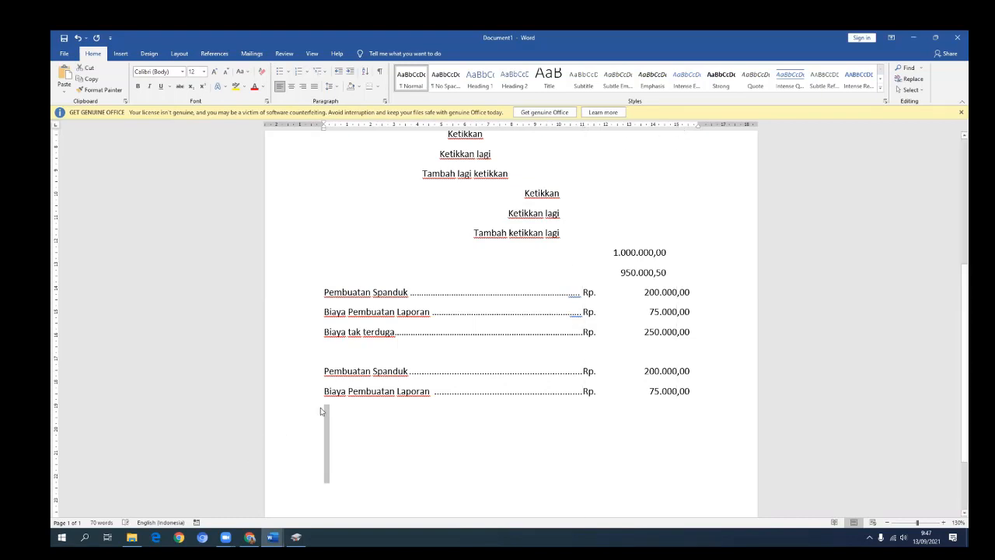
- Test the default tab spacing below the list with the placeholder texts "dsdsdsds" and "sdsdsd dsd", and delete that line
left_click(694, 395)
key("Return")
type("dsdsdsds")
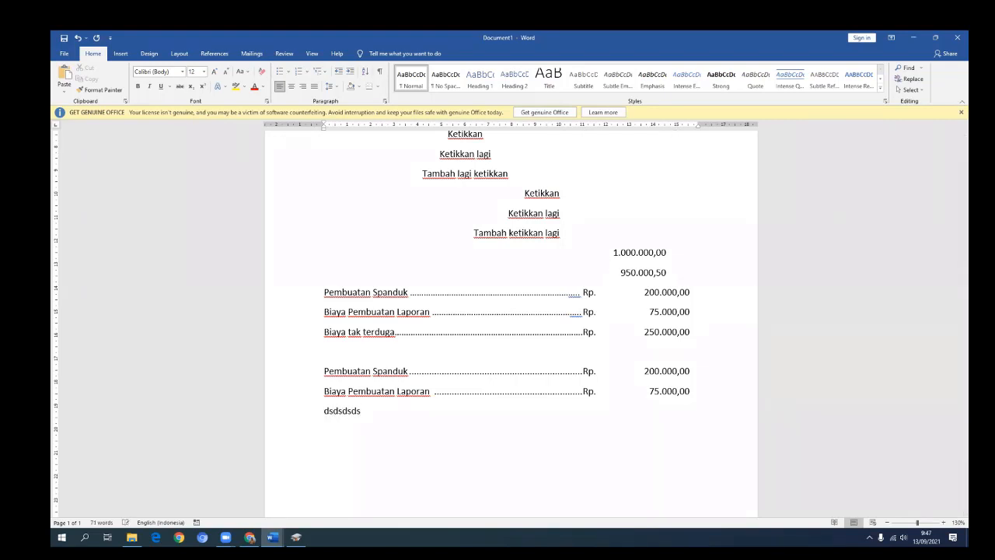
key("Tab")
type("sdsdsd dsd")
key("Tab")
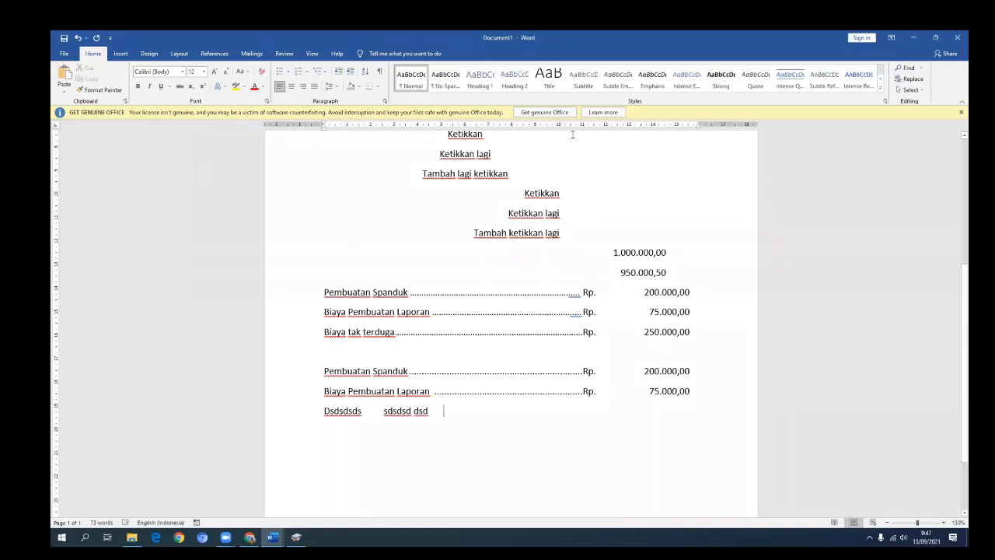
left_click(321, 412)
key("BackSpace")
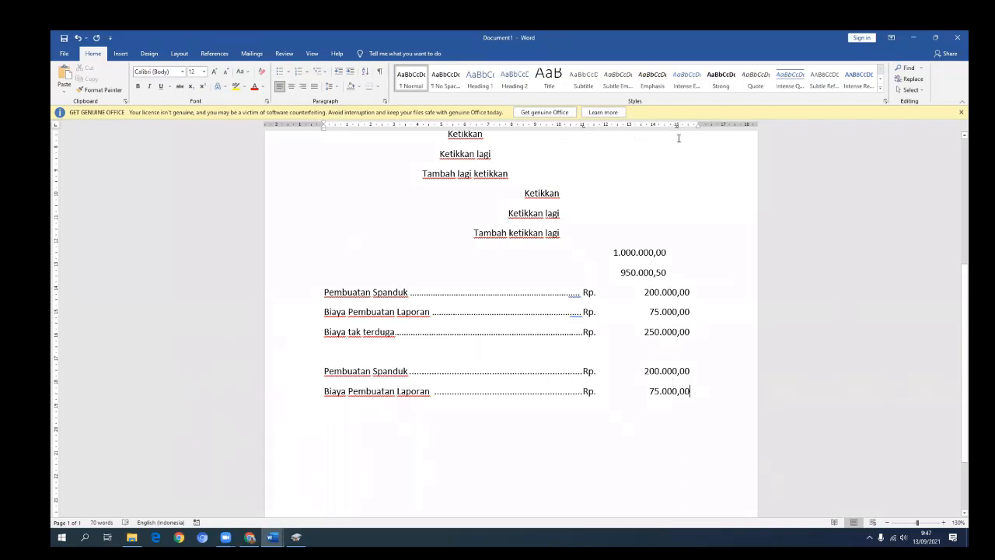
- Add a line after the last cost entry with "dsdsd", "rr" and "ddd" aligned at the 11 cm and 15 cm tab stops
left_click(695, 393)
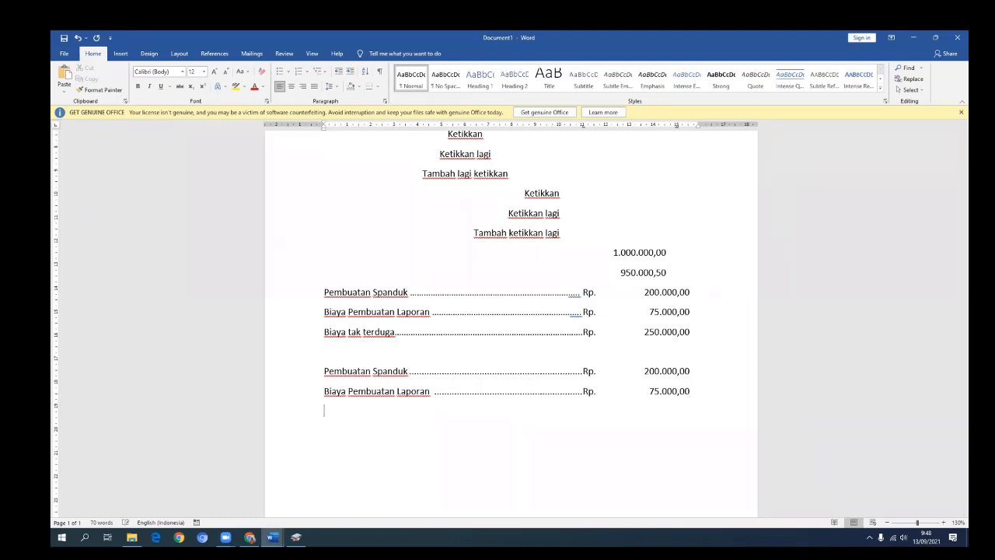
type("dsdsd")
key("Tab")
type("rr")
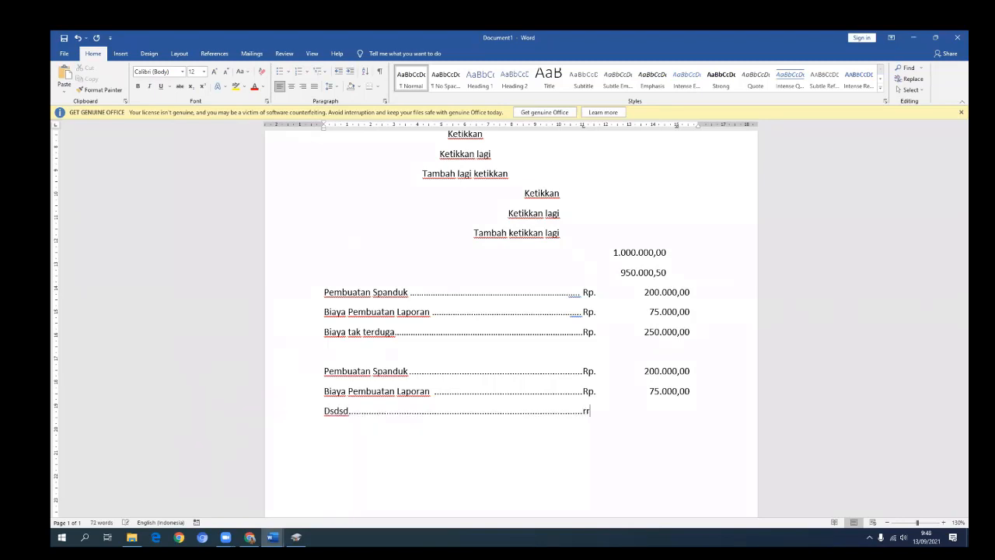
key("Tab")
type("ddd")
- Add another line below with the placeholder texts "gsdfsf", "sdsd" and "vcvcv" spaced apart
key("Return")
type("gsdfsf  sdsd    ")
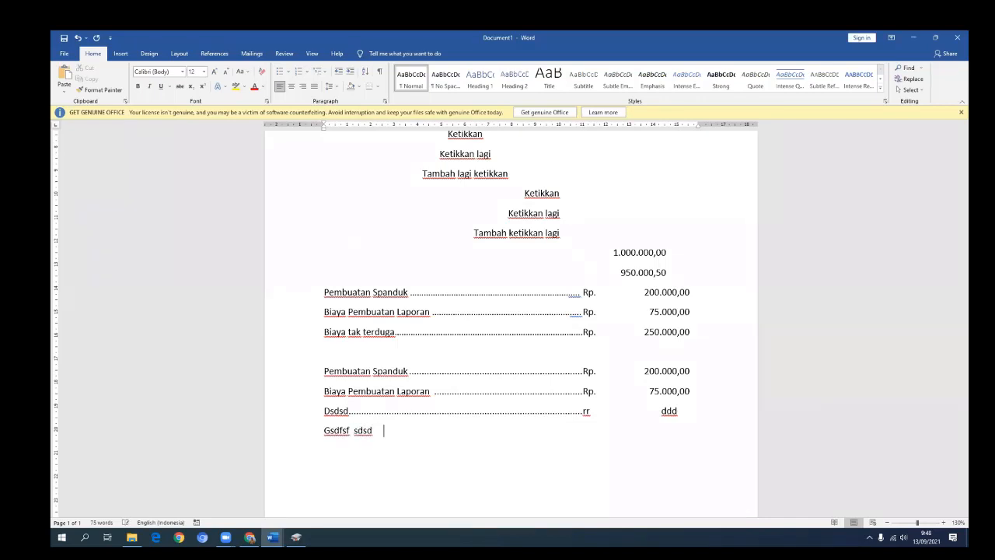
type("vcvcv")
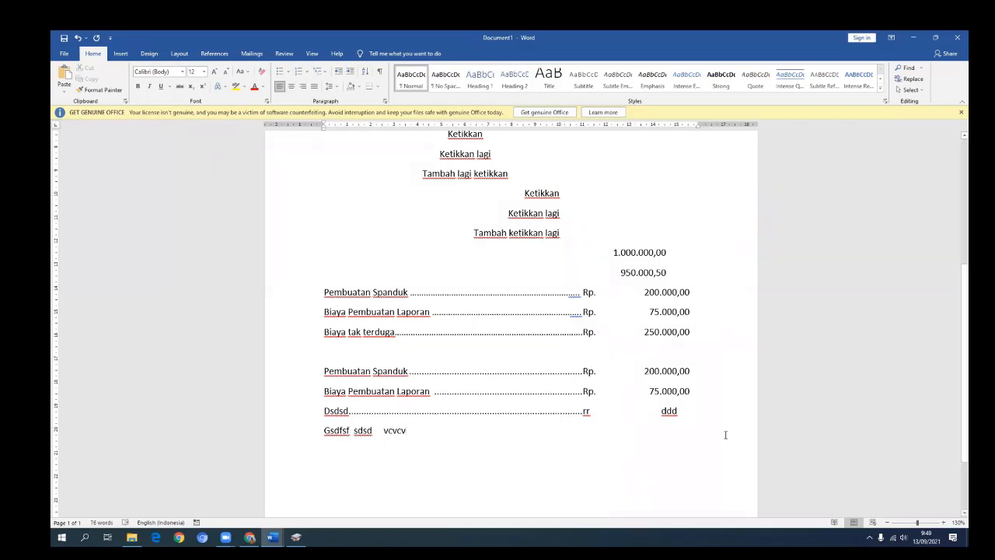
- Delete the two placeholder lines at the end and the blank line between the two cost lists
left_click_drag(422, 433, 303, 415)
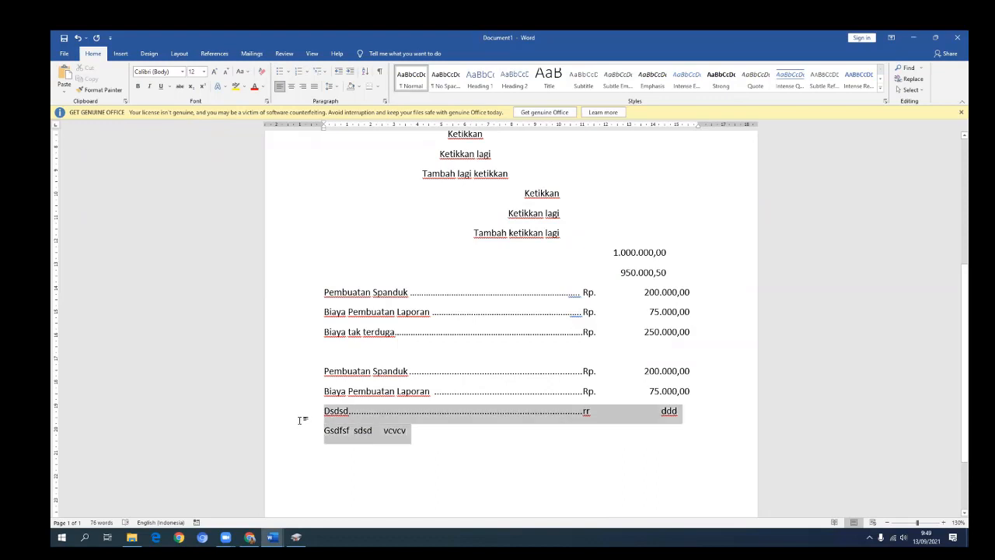
key("BackSpace")
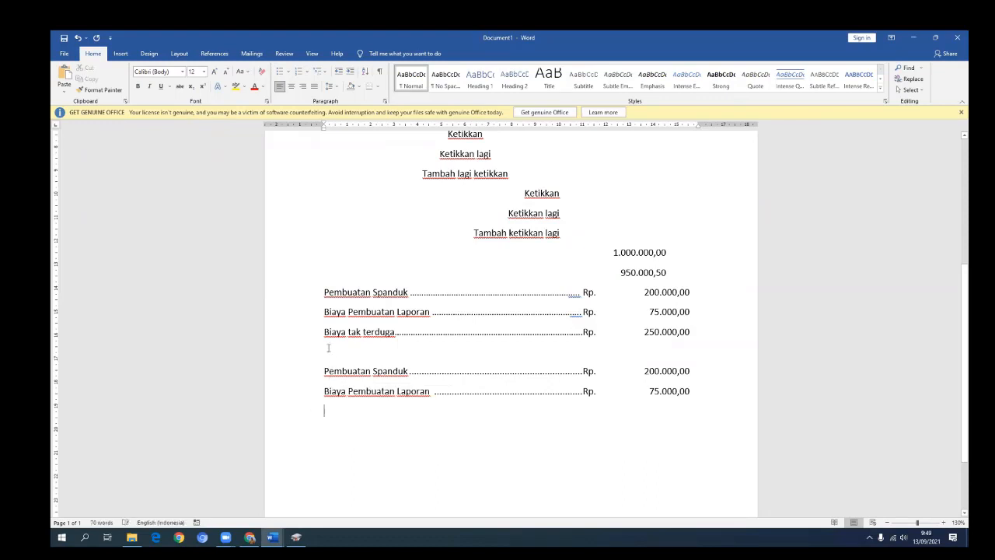
key("BackSpace")
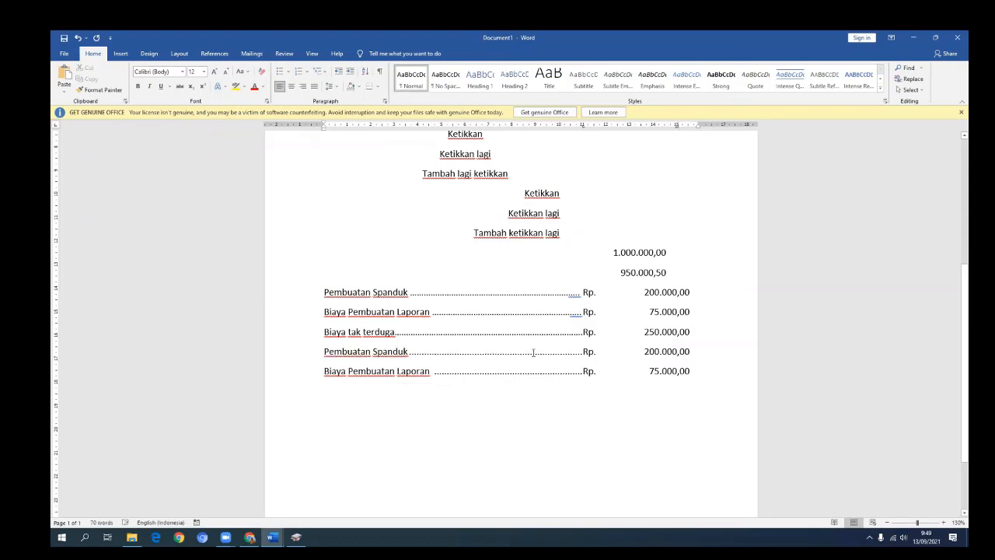
- Clear the custom tab stops from all five cost lines
left_click_drag(544, 381, 239, 288)
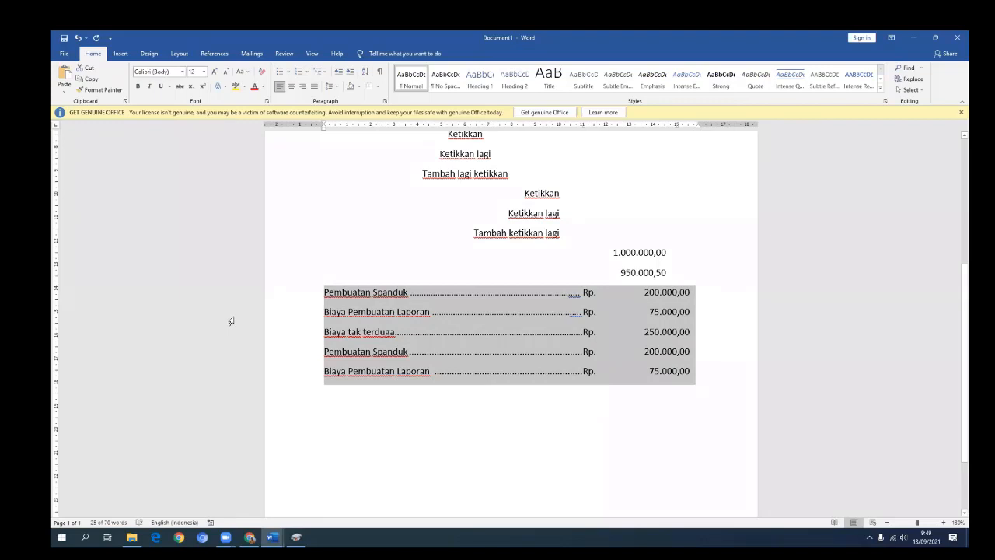
key("ctrl+z")
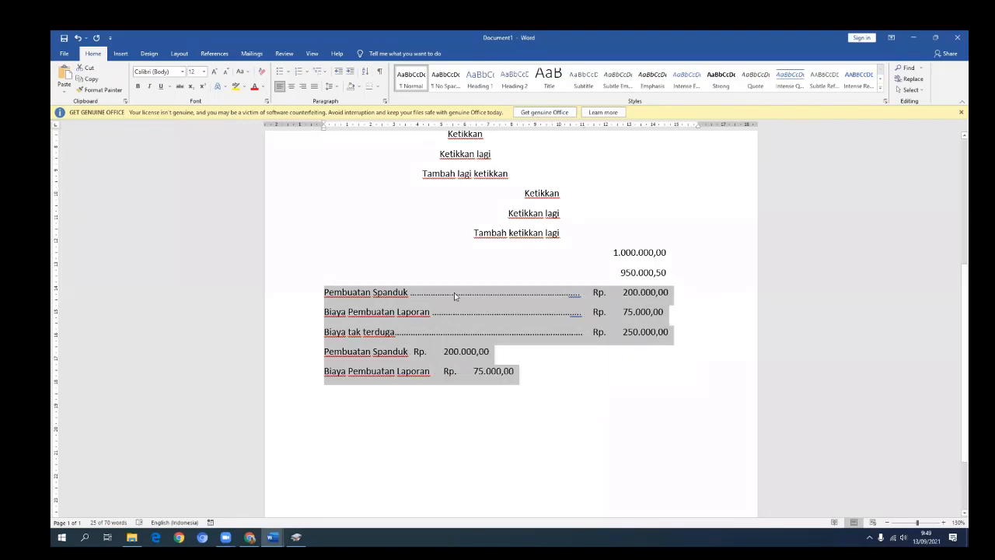
left_click(355, 372)
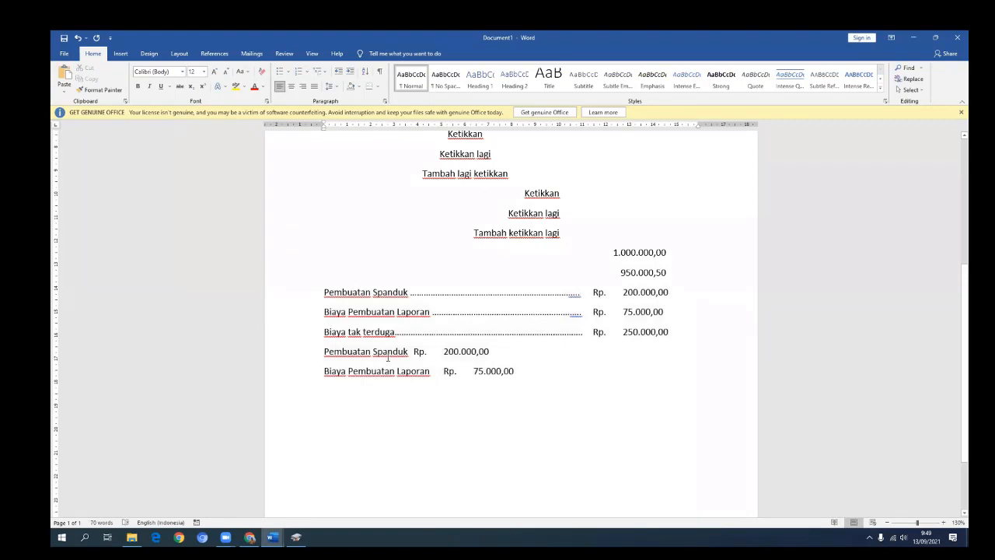
- Delete the typed dotted leaders from the first three cost lines
left_click_drag(426, 294, 411, 292)
key("Delete")
key("Down")
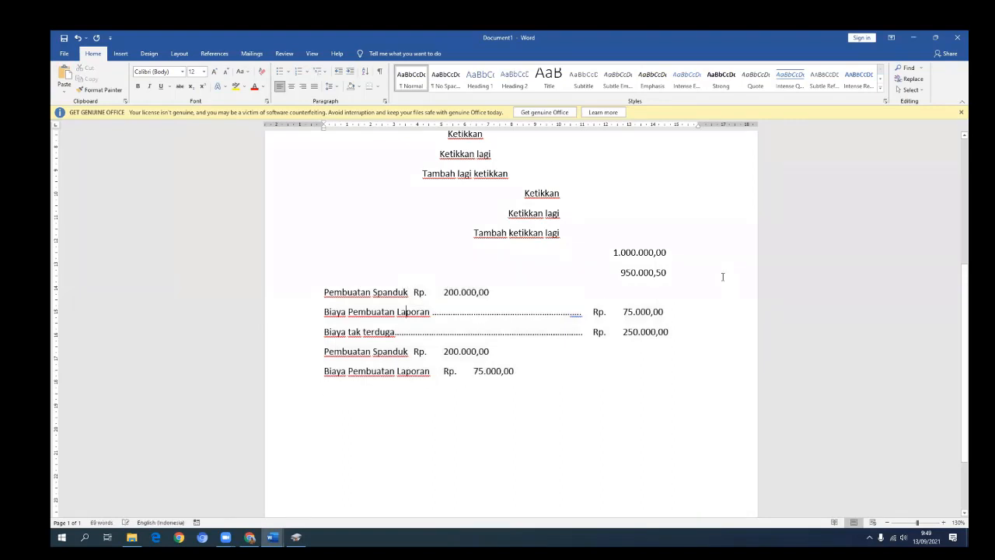
key("ctrl+Right")
key("ctrl+shift+Right")
key("Delete")
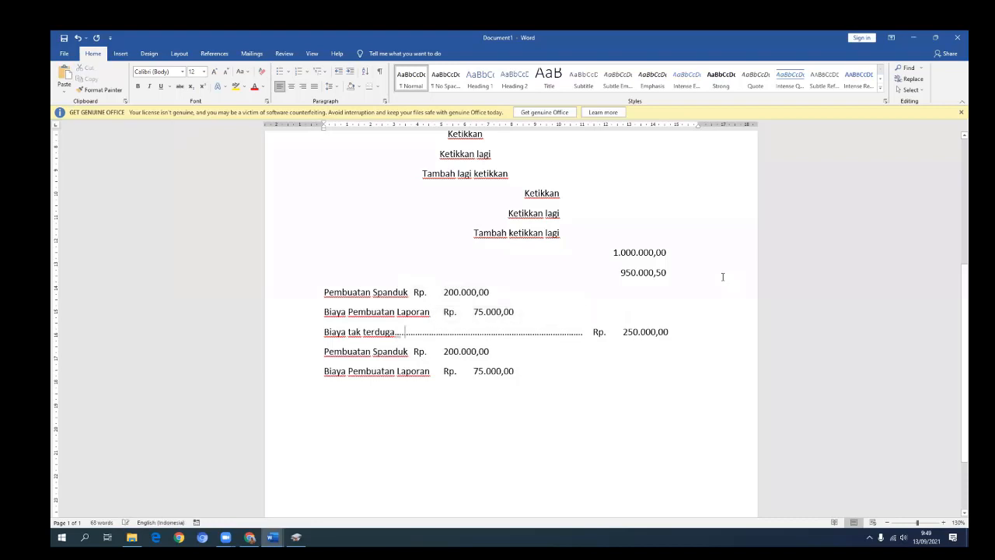
key("ctrl+Left")
key("ctrl+shift+Right")
key("Delete")
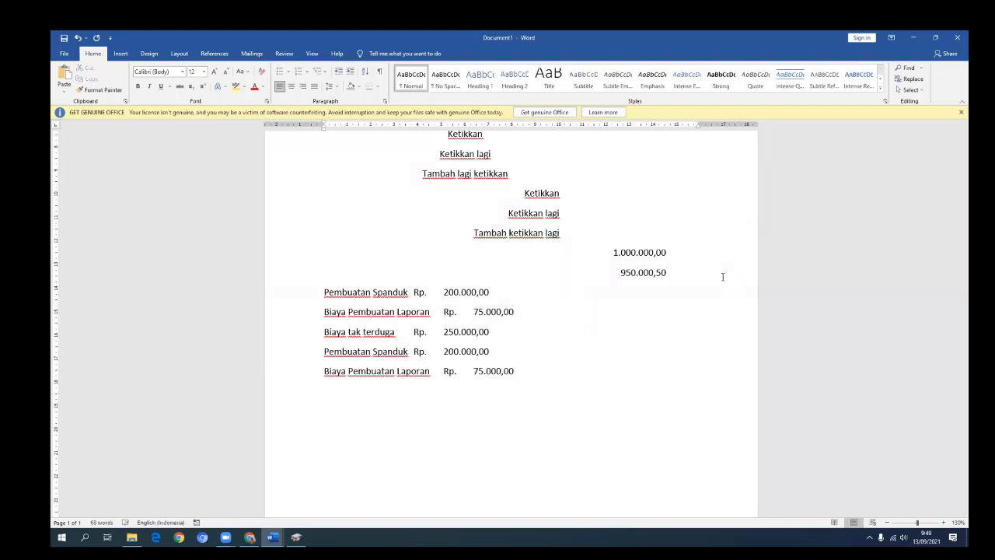
- Set tab stops at 11 cm and 15 cm on the first cost line only
left_click(341, 291)
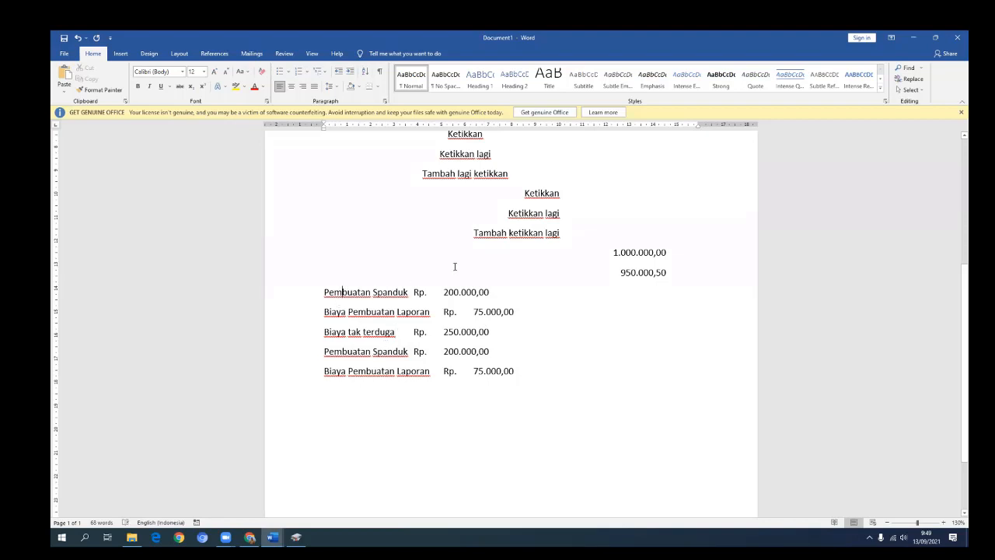
left_click(582, 125)
left_click(677, 126)
- Try aligning the second cost line with extra tabs, and undo these tabs and the first line's tab stops
left_click(442, 311)
key("Tab")
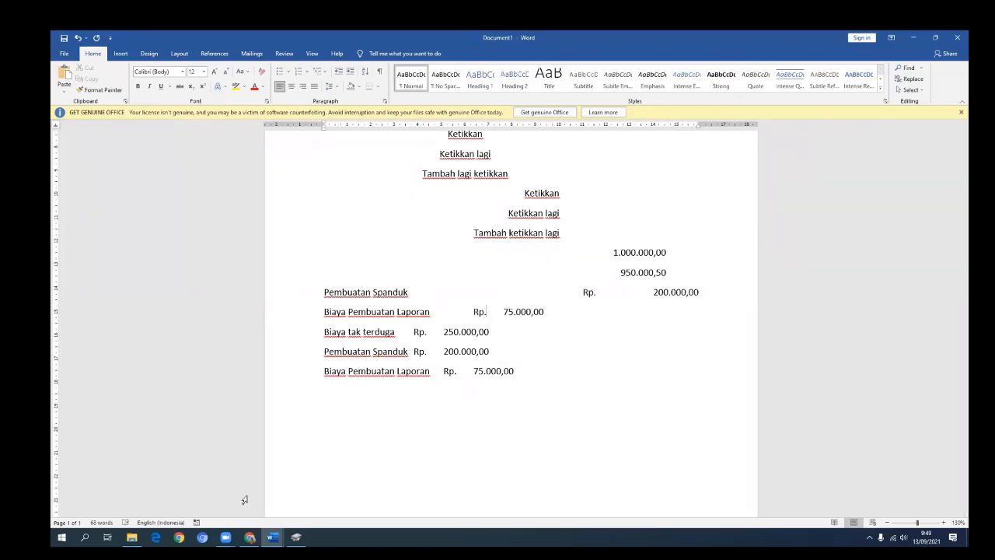
key("Tab")
key("ctrl+z")
key("ctrl+z")
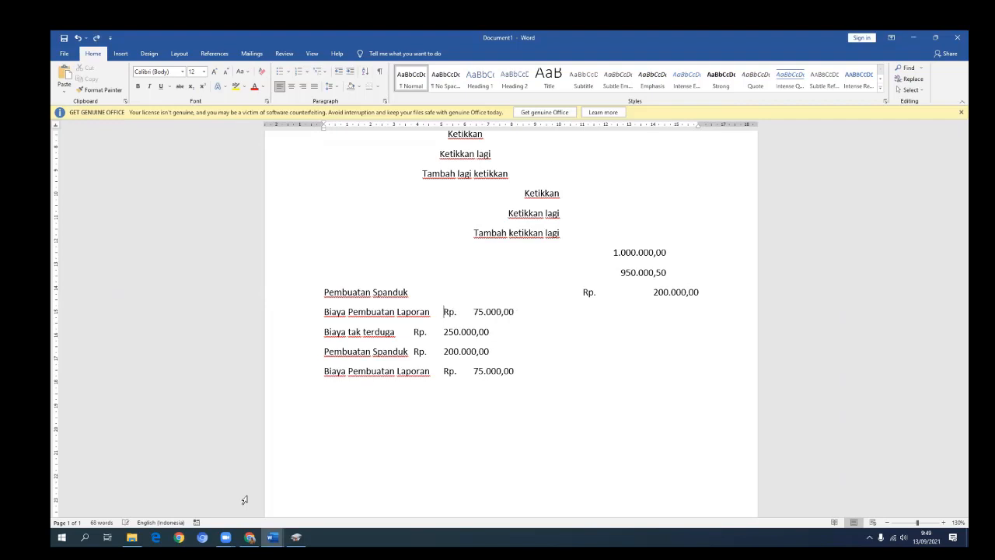
key("ctrl+z")
key("ctrl+z")
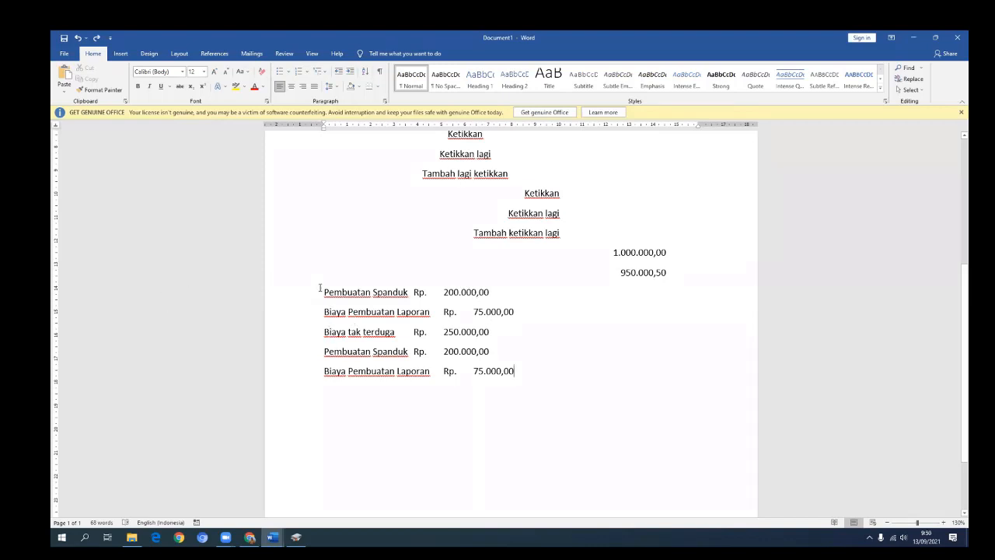
- Set a left tab stop at 11 cm and a decimal tab stop at 15 cm on all five cost lines, and undo both
left_click_drag(322, 293, 521, 375)
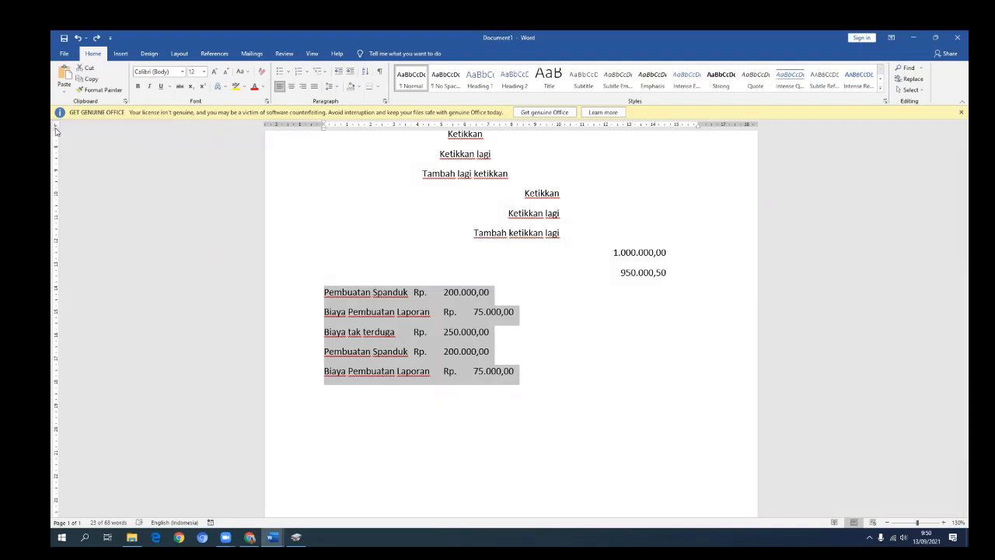
left_click(583, 127)
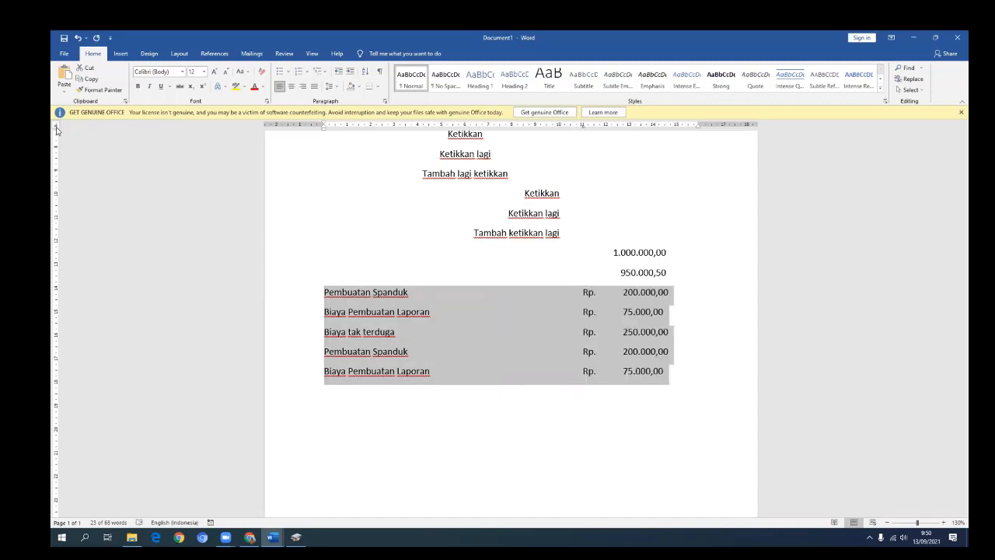
left_click(57, 126)
left_click(57, 126)
left_click(56, 126)
left_click(677, 126)
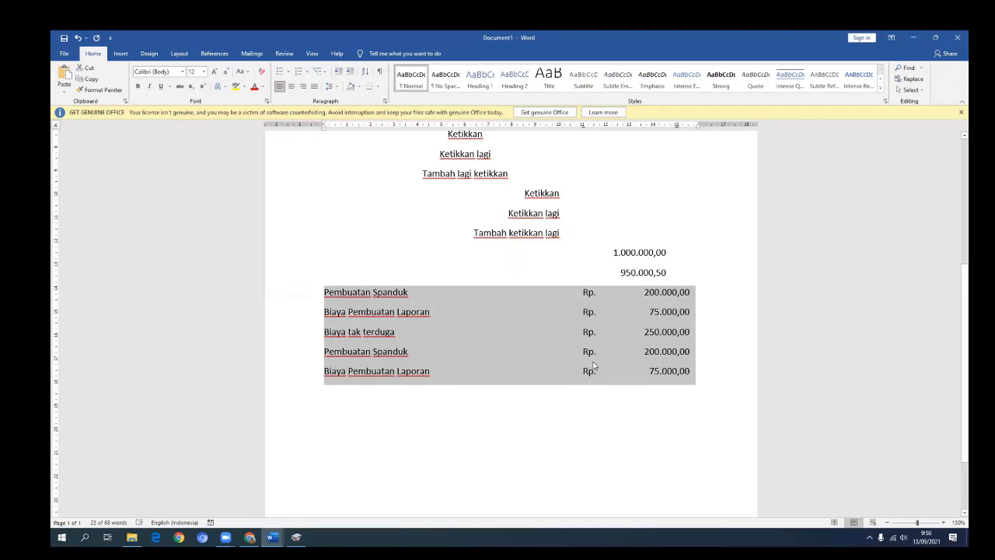
key("ctrl+z")
key("ctrl+z")
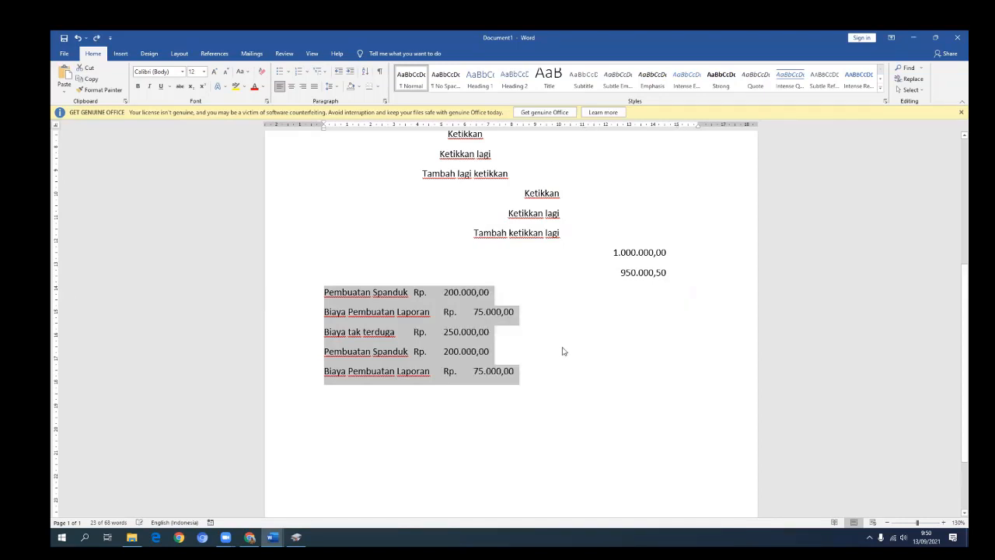
- Set a decimal tab stop at 15 cm and a left tab stop at 11 cm on the first cost line only
left_click(559, 316)
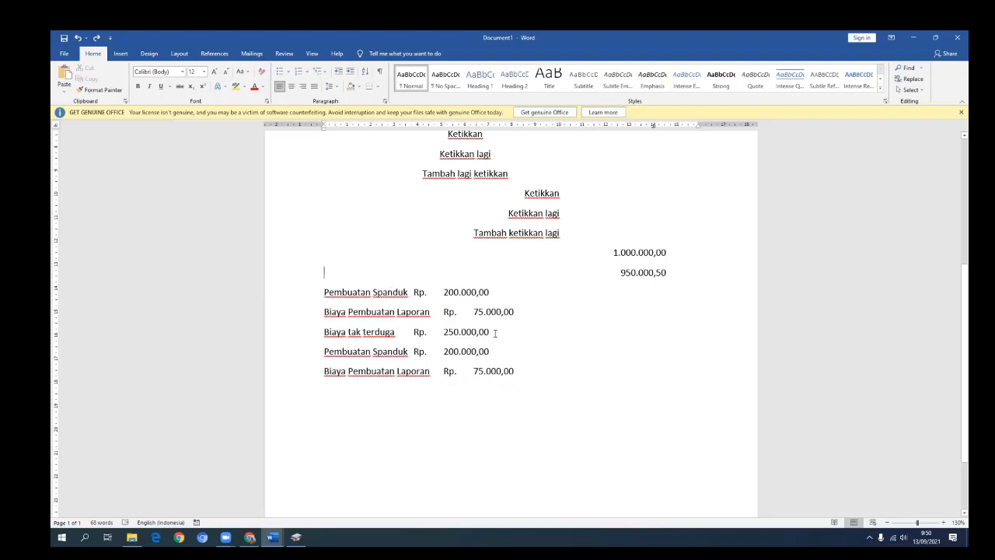
left_click_drag(324, 291, 573, 373)
left_click(501, 298)
left_click(462, 291)
left_click(393, 294)
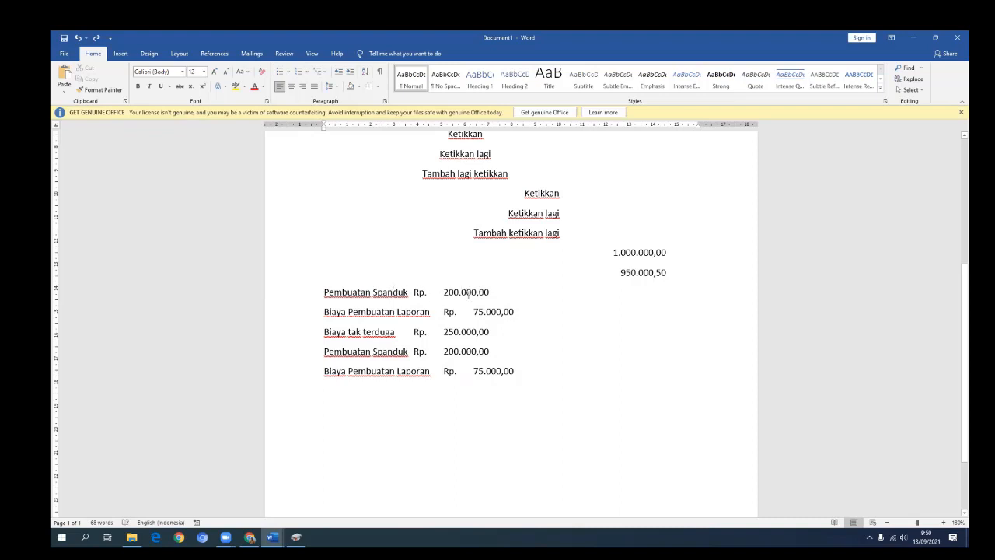
left_click(466, 292)
left_click(677, 125)
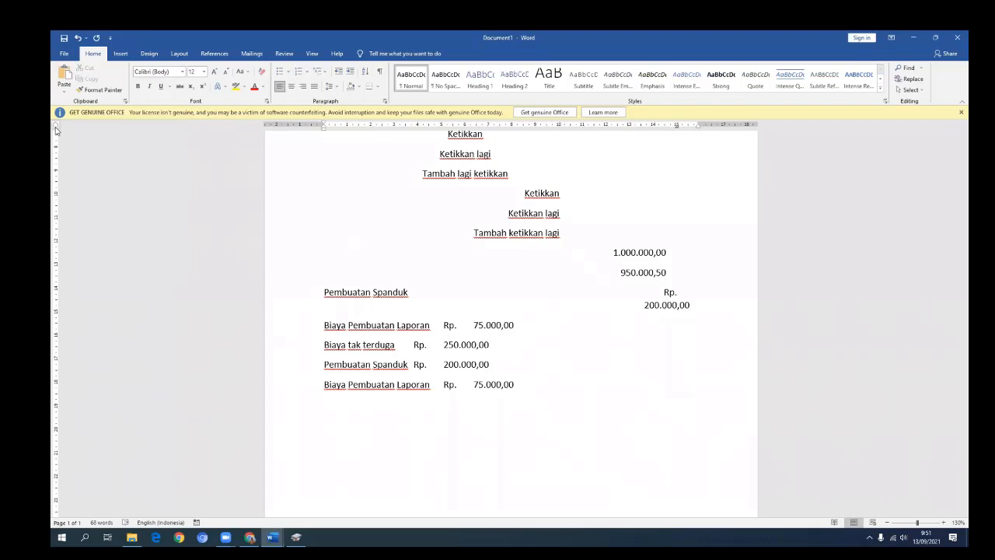
left_click(582, 125)
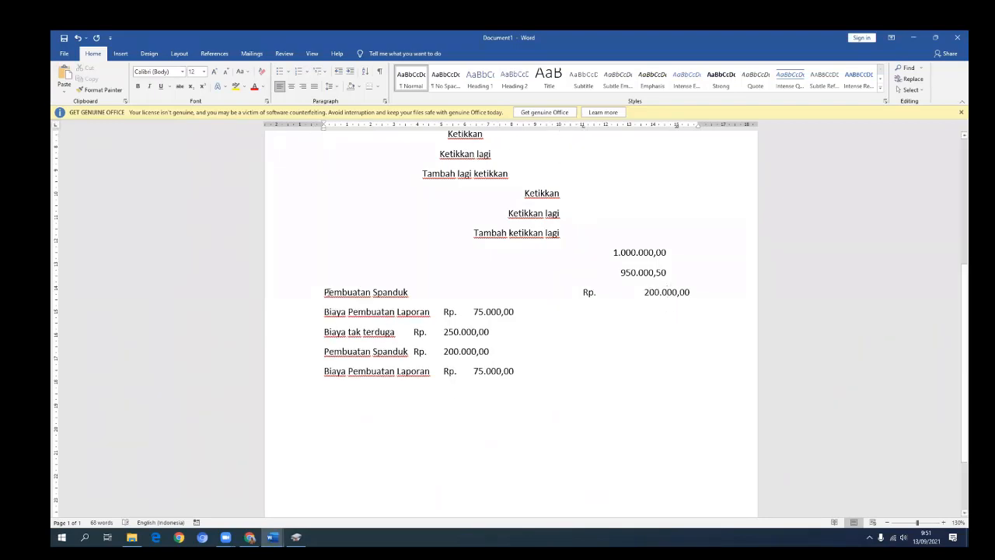
left_click_drag(327, 292, 703, 289)
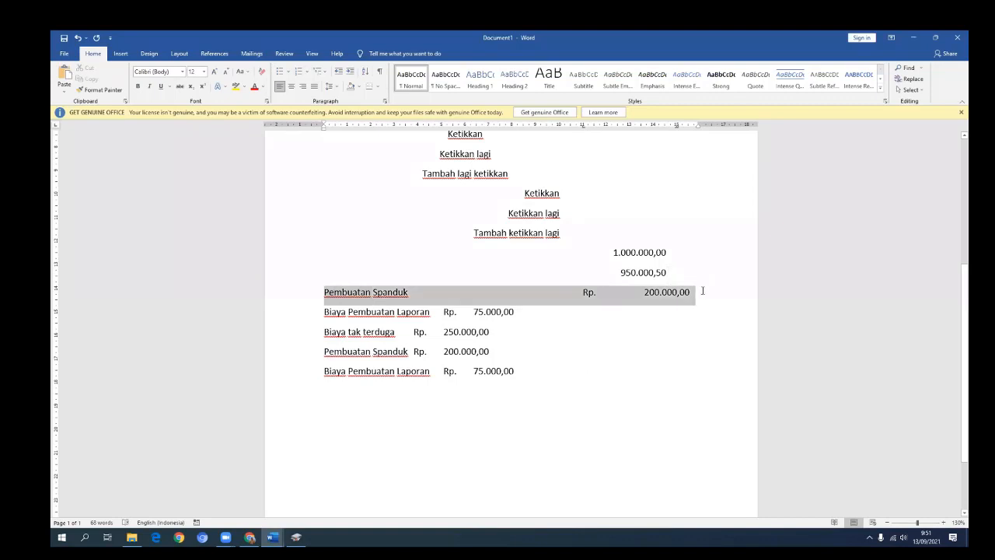
left_click(600, 333)
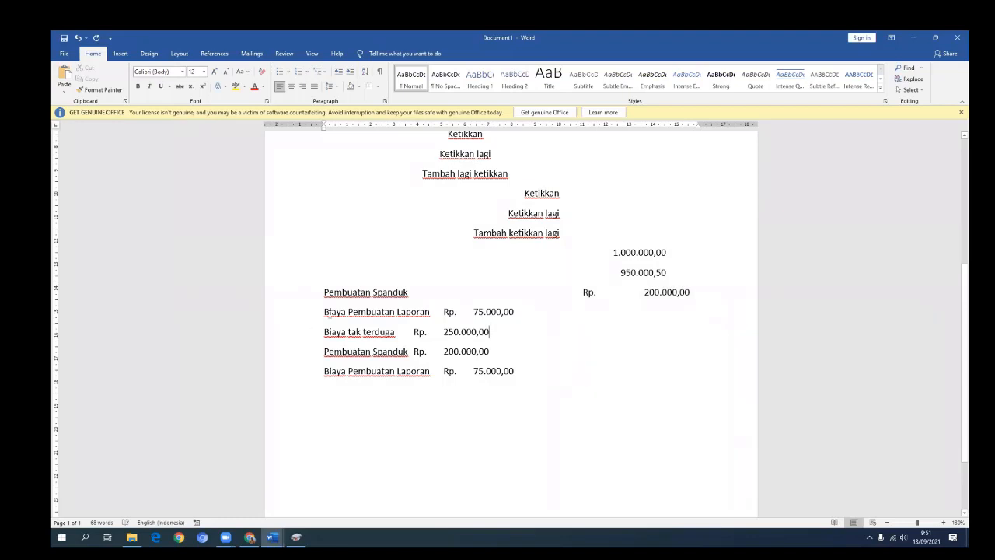
left_click_drag(324, 311, 523, 311)
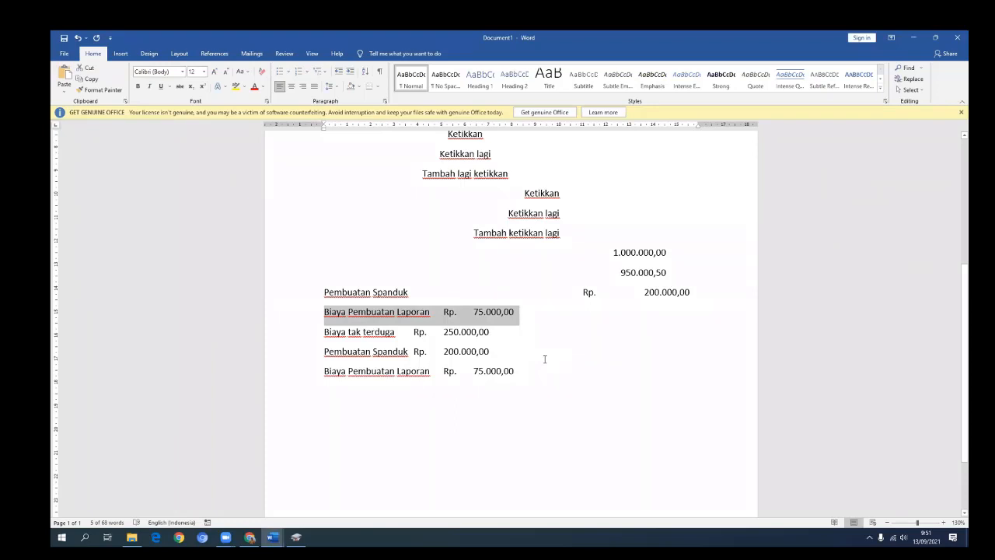
left_click(558, 336)
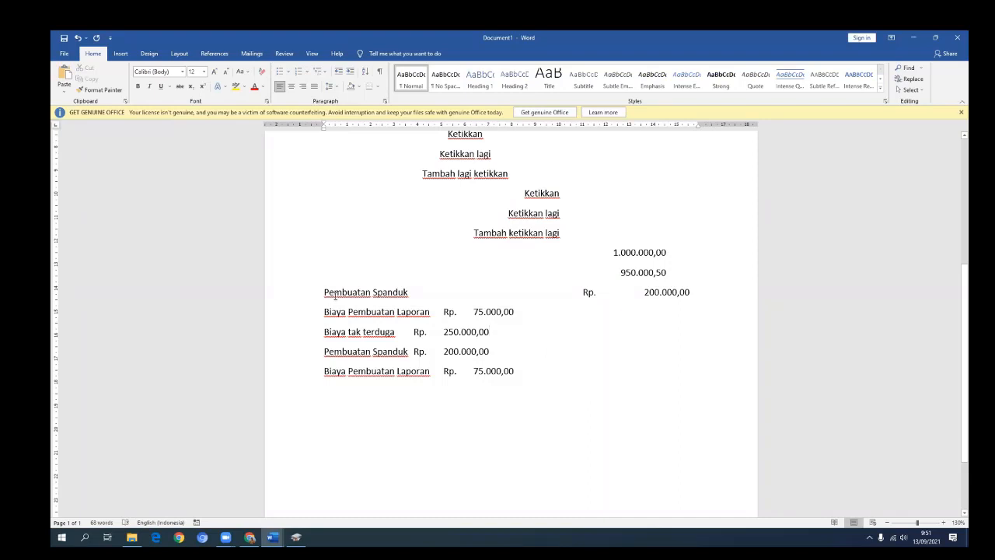
left_click_drag(324, 293, 711, 288)
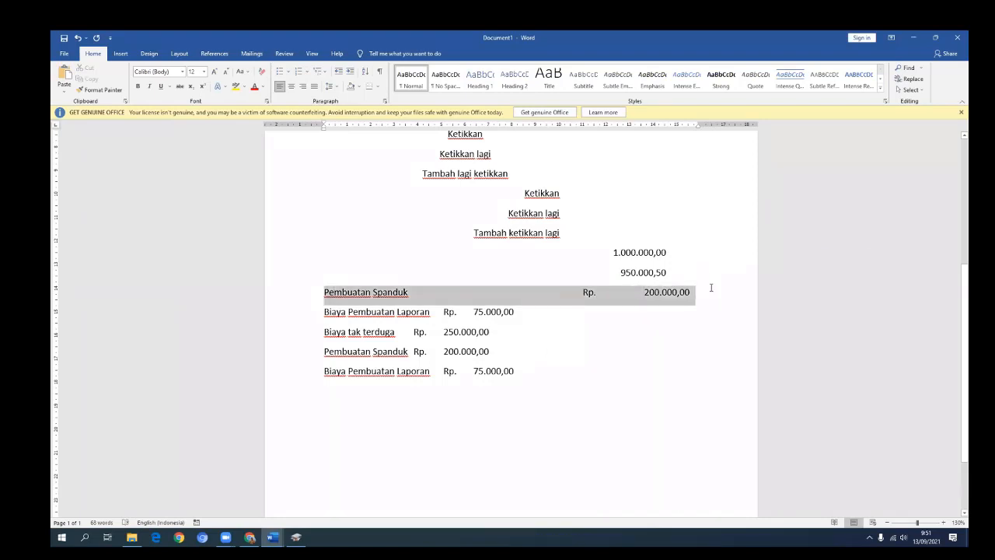
left_click(539, 346)
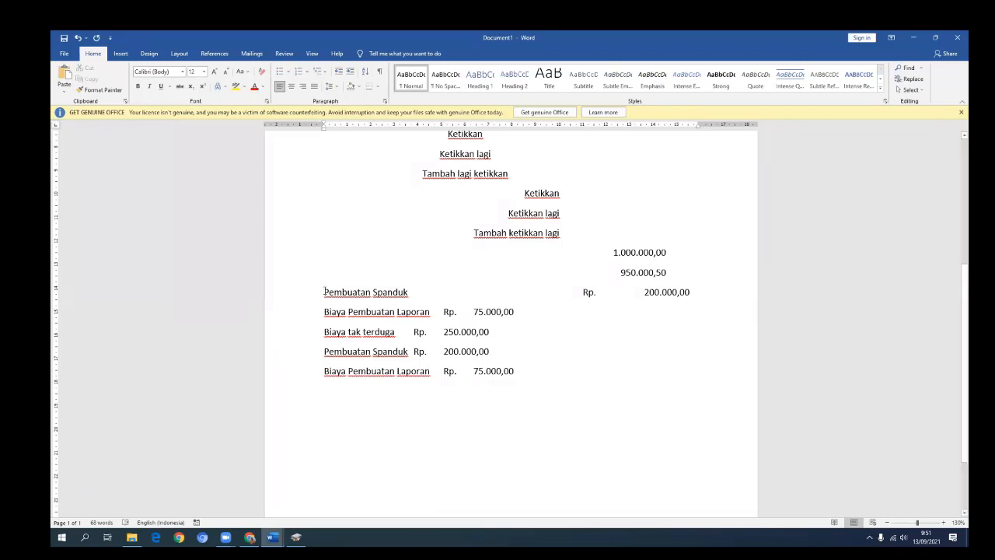
- Copy the first cost line's tab stops to the four lines below with Format Painter, and undo it
left_click_drag(324, 292, 688, 292)
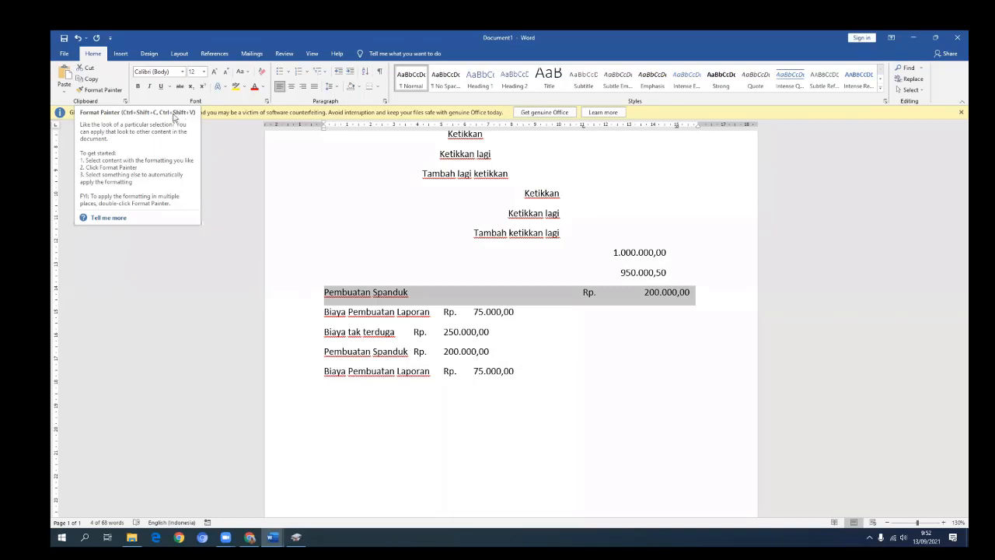
left_click(101, 91)
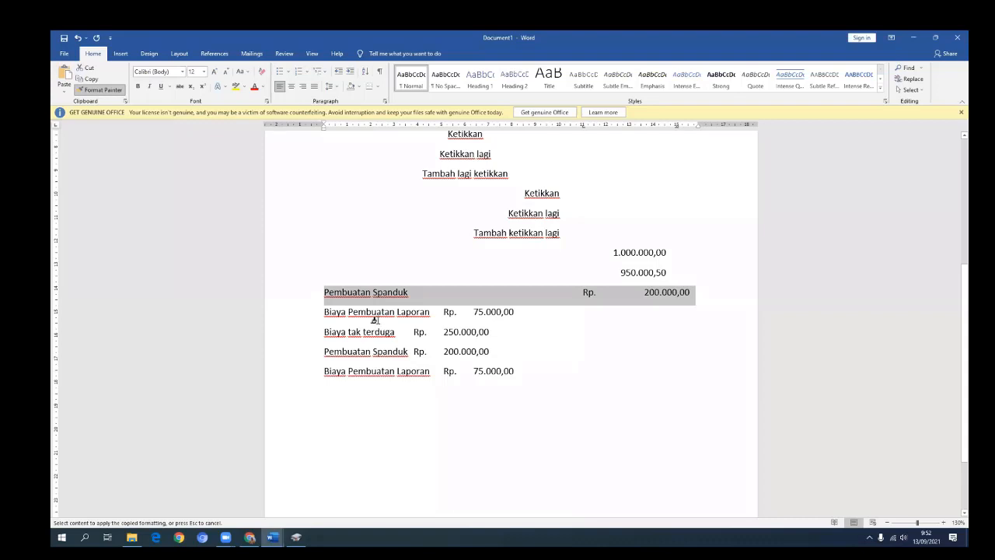
left_click_drag(324, 311, 520, 370)
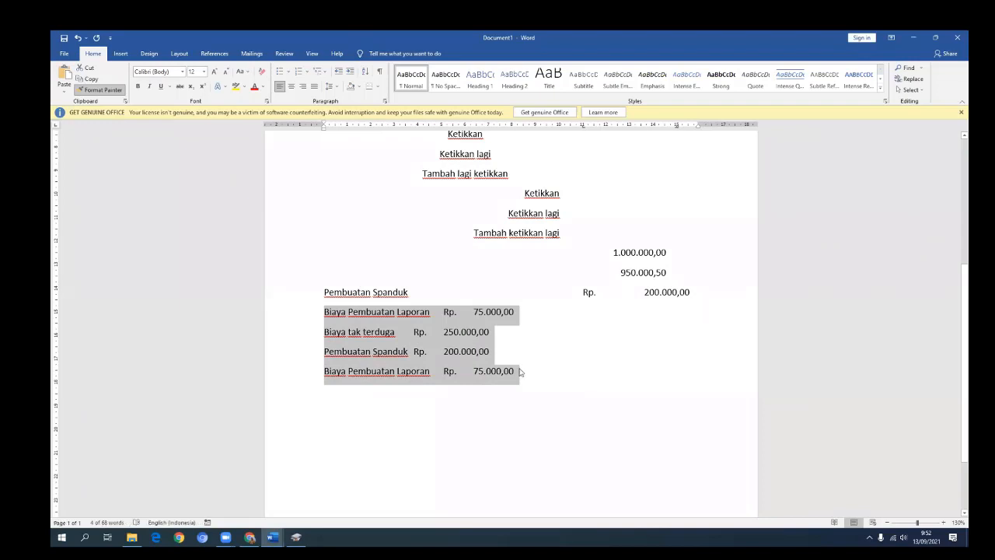
left_click(597, 438)
key("ctrl+z")
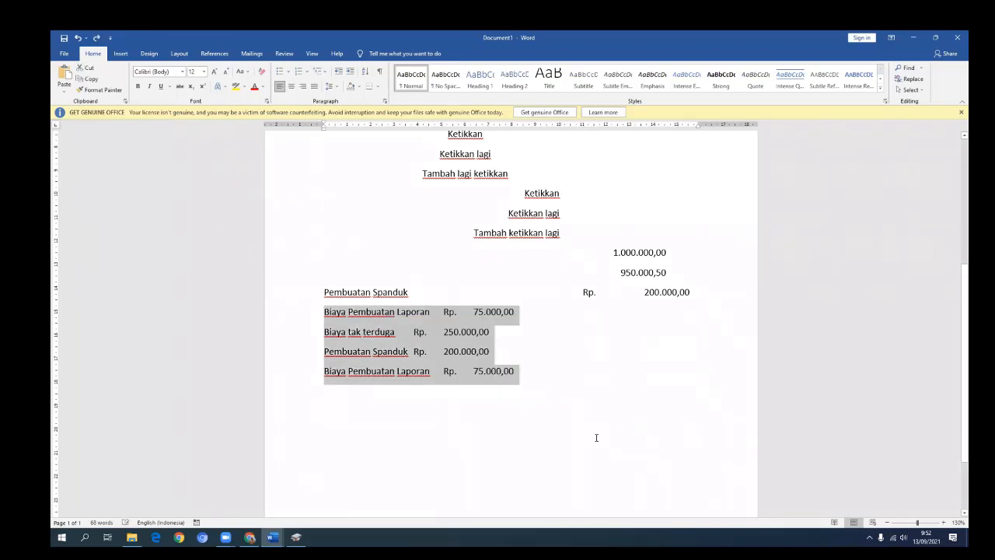
left_click(572, 356)
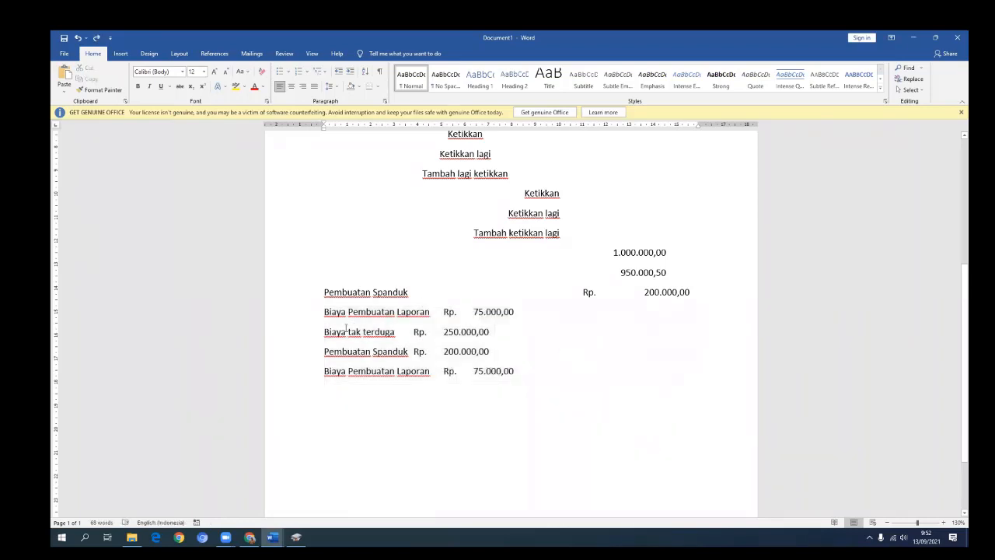
- Repeat the Format Painter copy from the first Pembuatan Spanduk line onto the remaining four cost lines, and undo it
left_click_drag(348, 292, 696, 289)
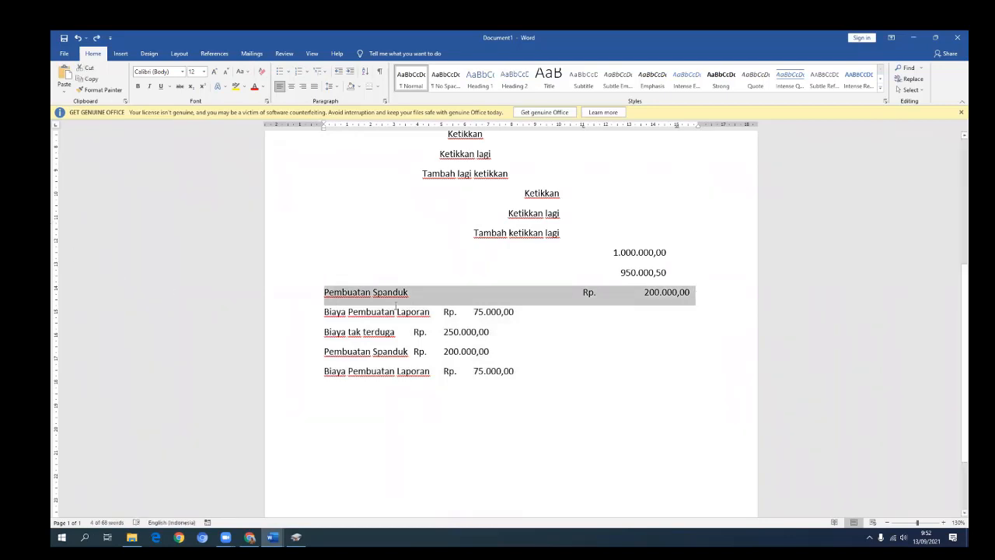
left_click(97, 93)
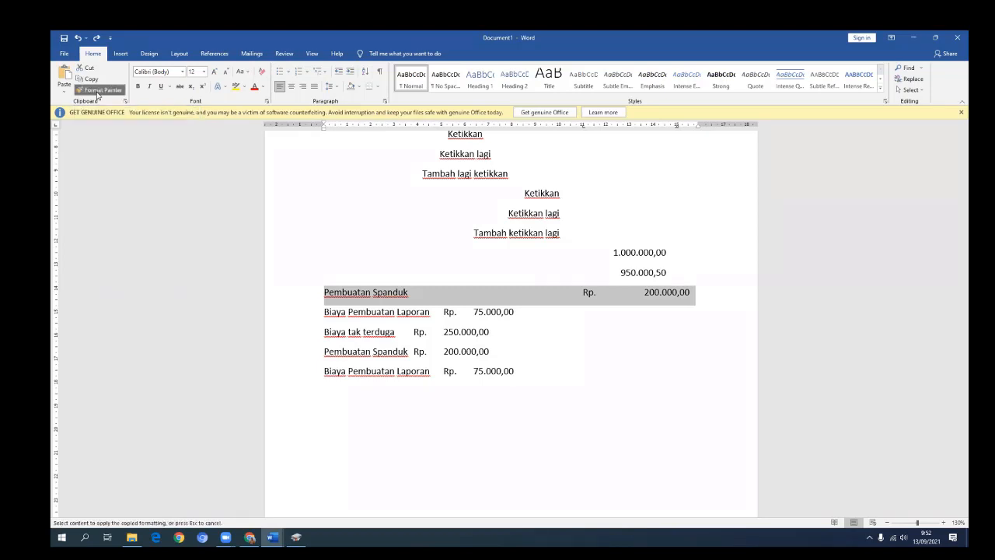
mouse_move(319, 312)
left_mouse_down()
mouse_move(467, 347)
mouse_move(519, 377)
left_mouse_up()
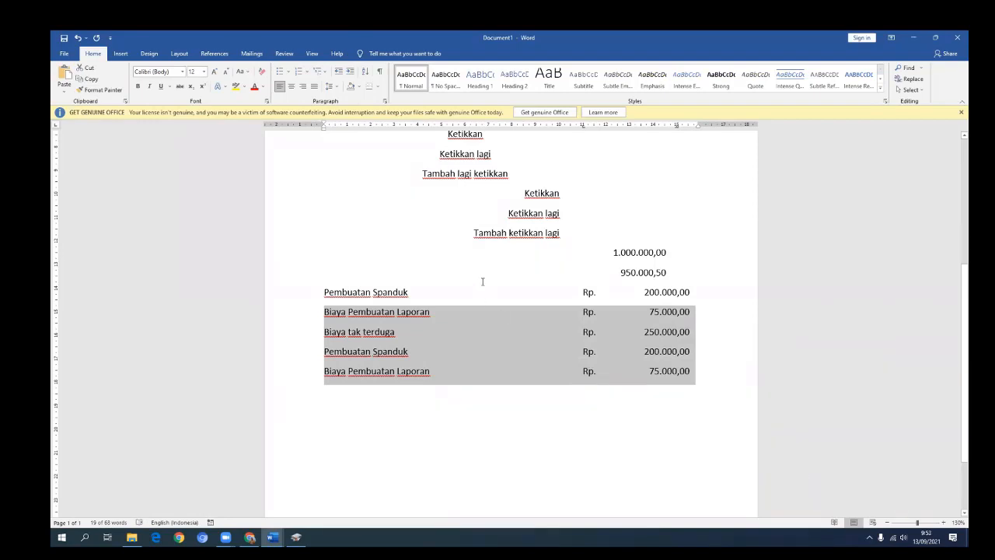
left_click(495, 315)
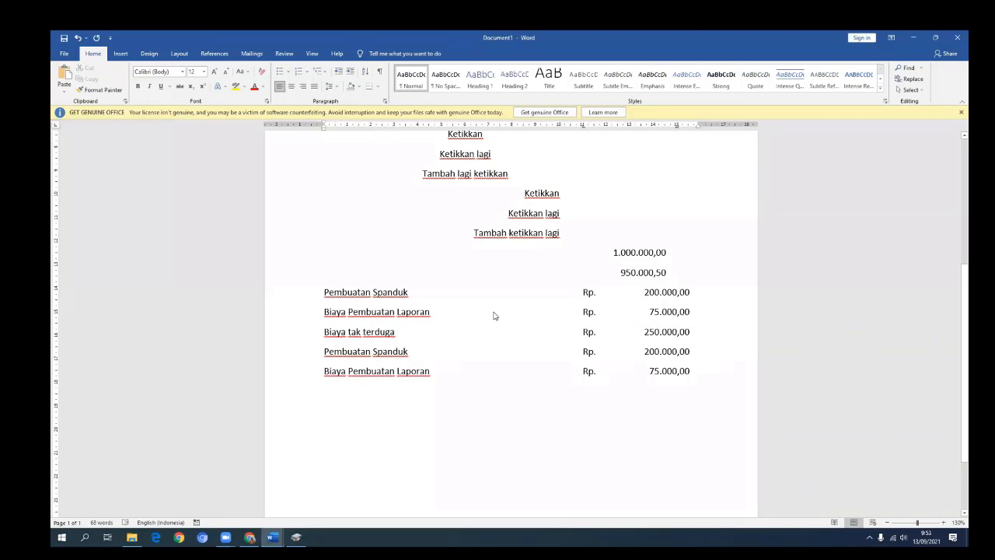
key("ctrl+z")
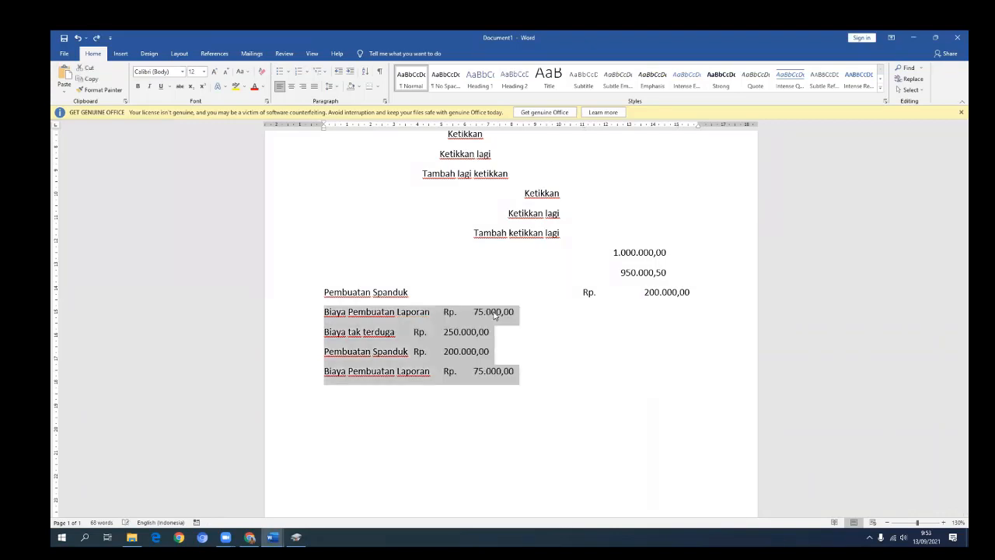
- Copy the formatting of the first cost line and apply it to the four cost lines below
left_click_drag(325, 292, 705, 299)
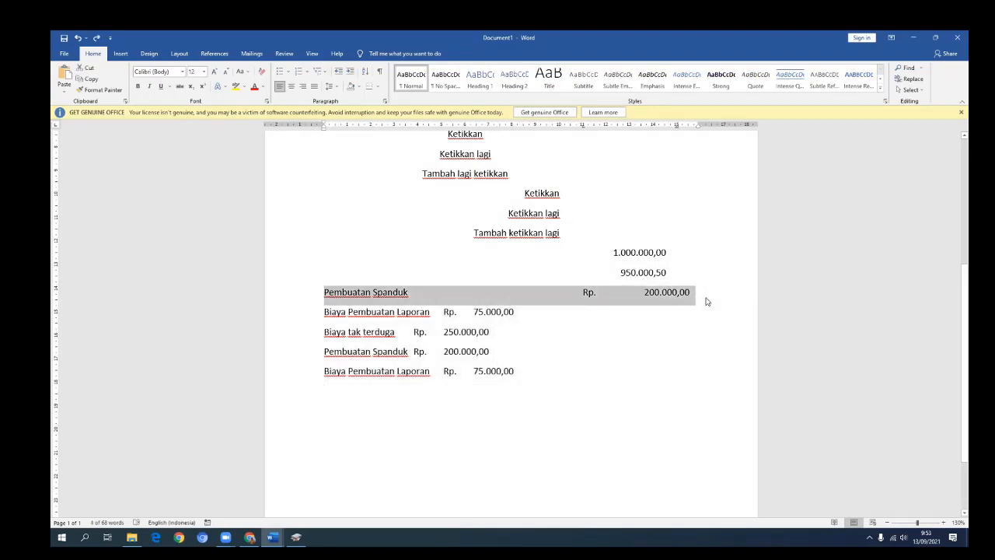
left_click_drag(325, 312, 524, 376)
key("ctrl+shift+v")
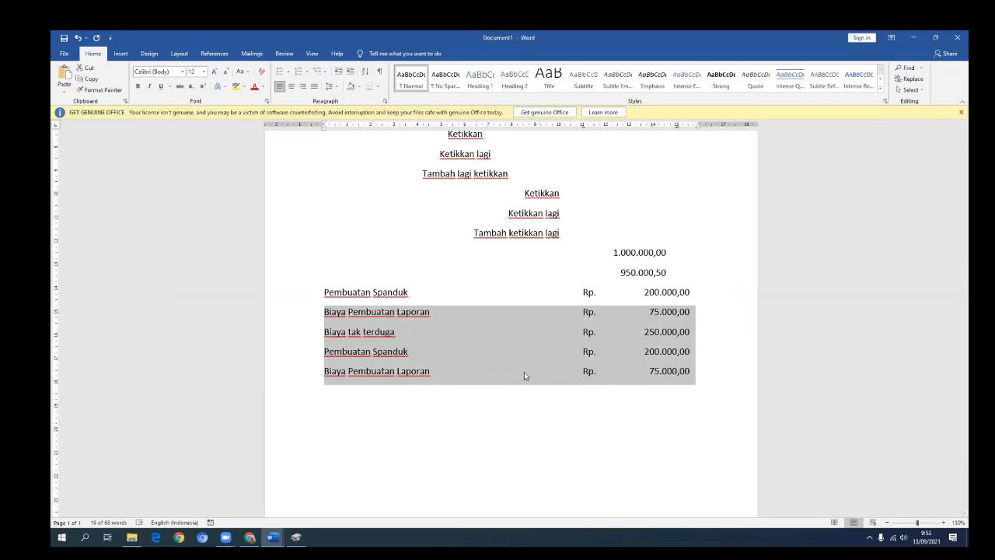
left_click(615, 400)
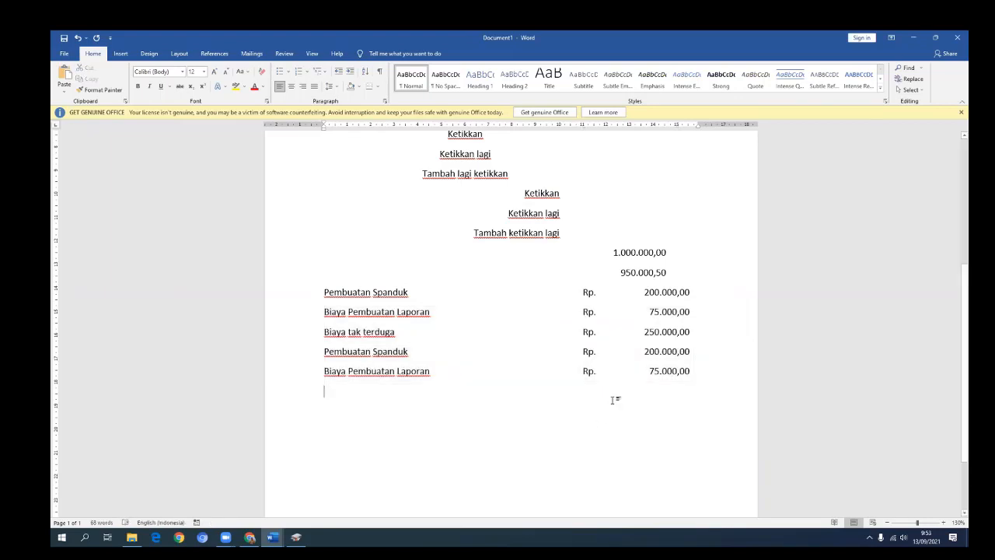